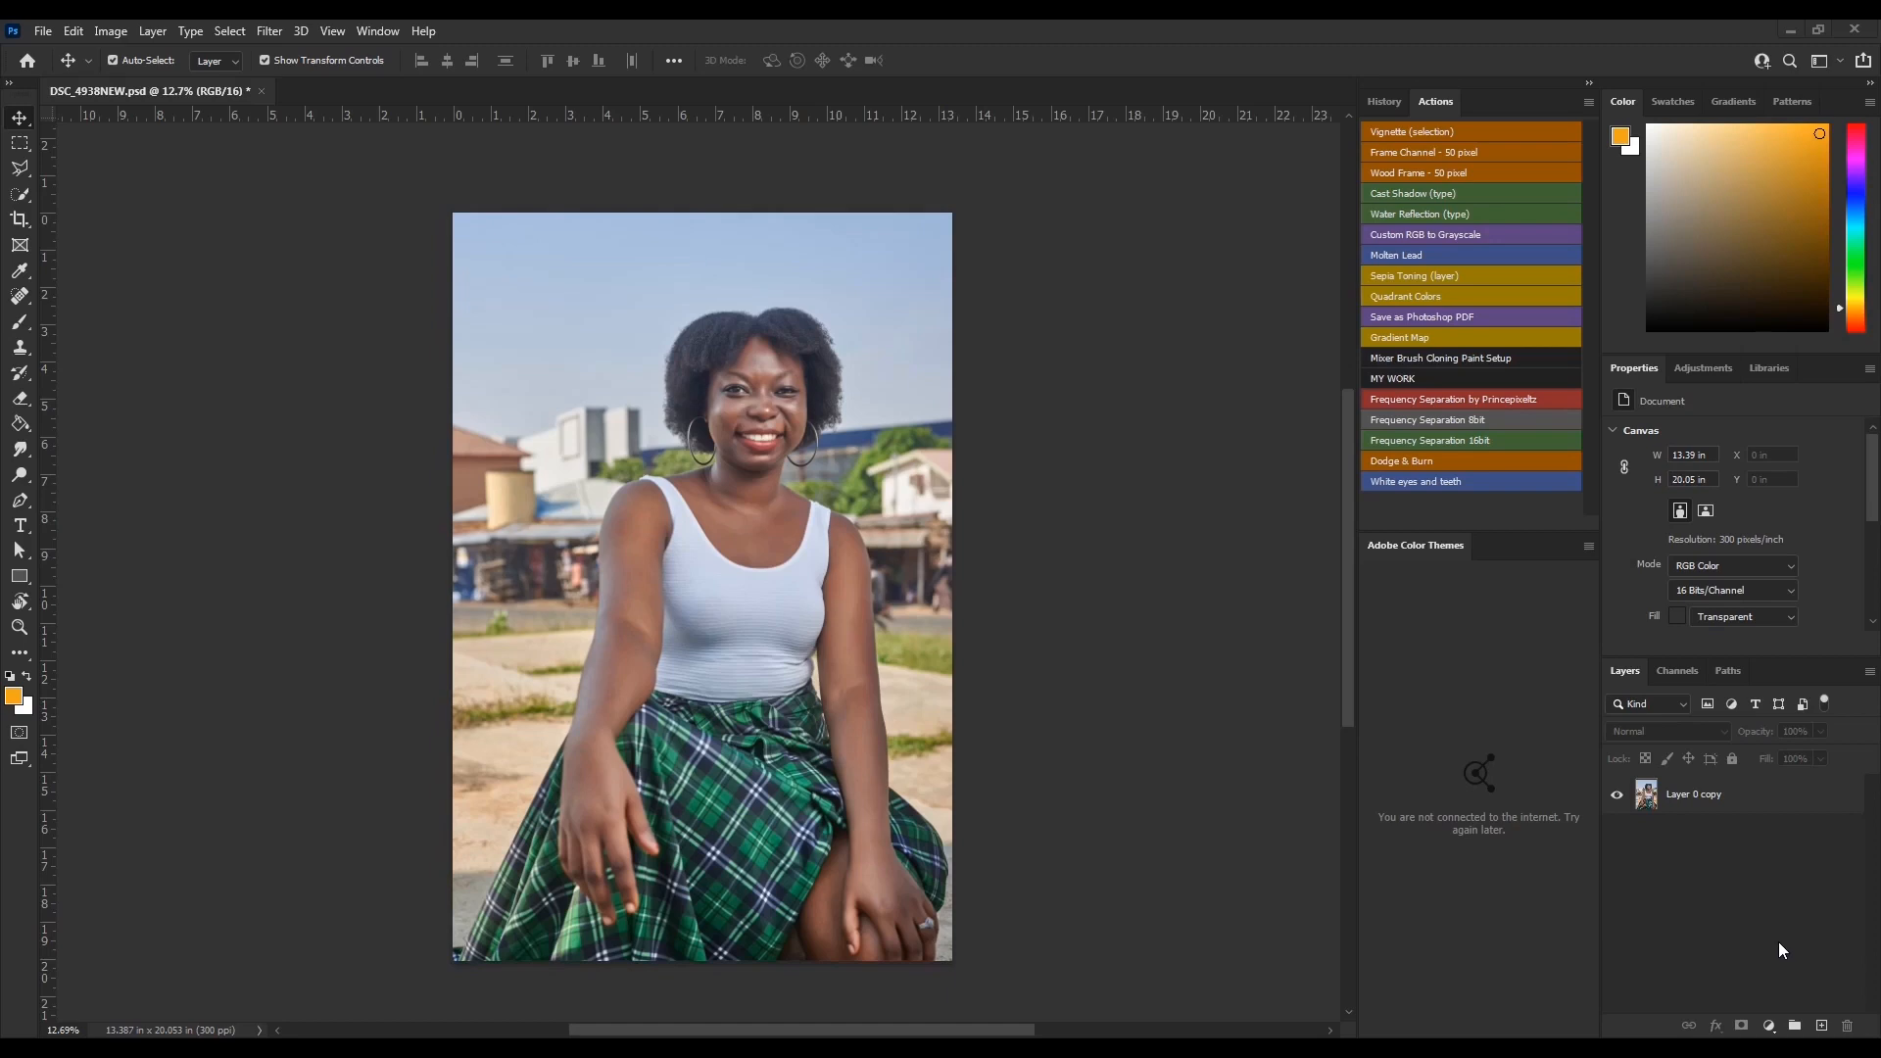
- Duplicate the photo layer and start Sky Replacement on the duplicate
left_click(1772, 799)
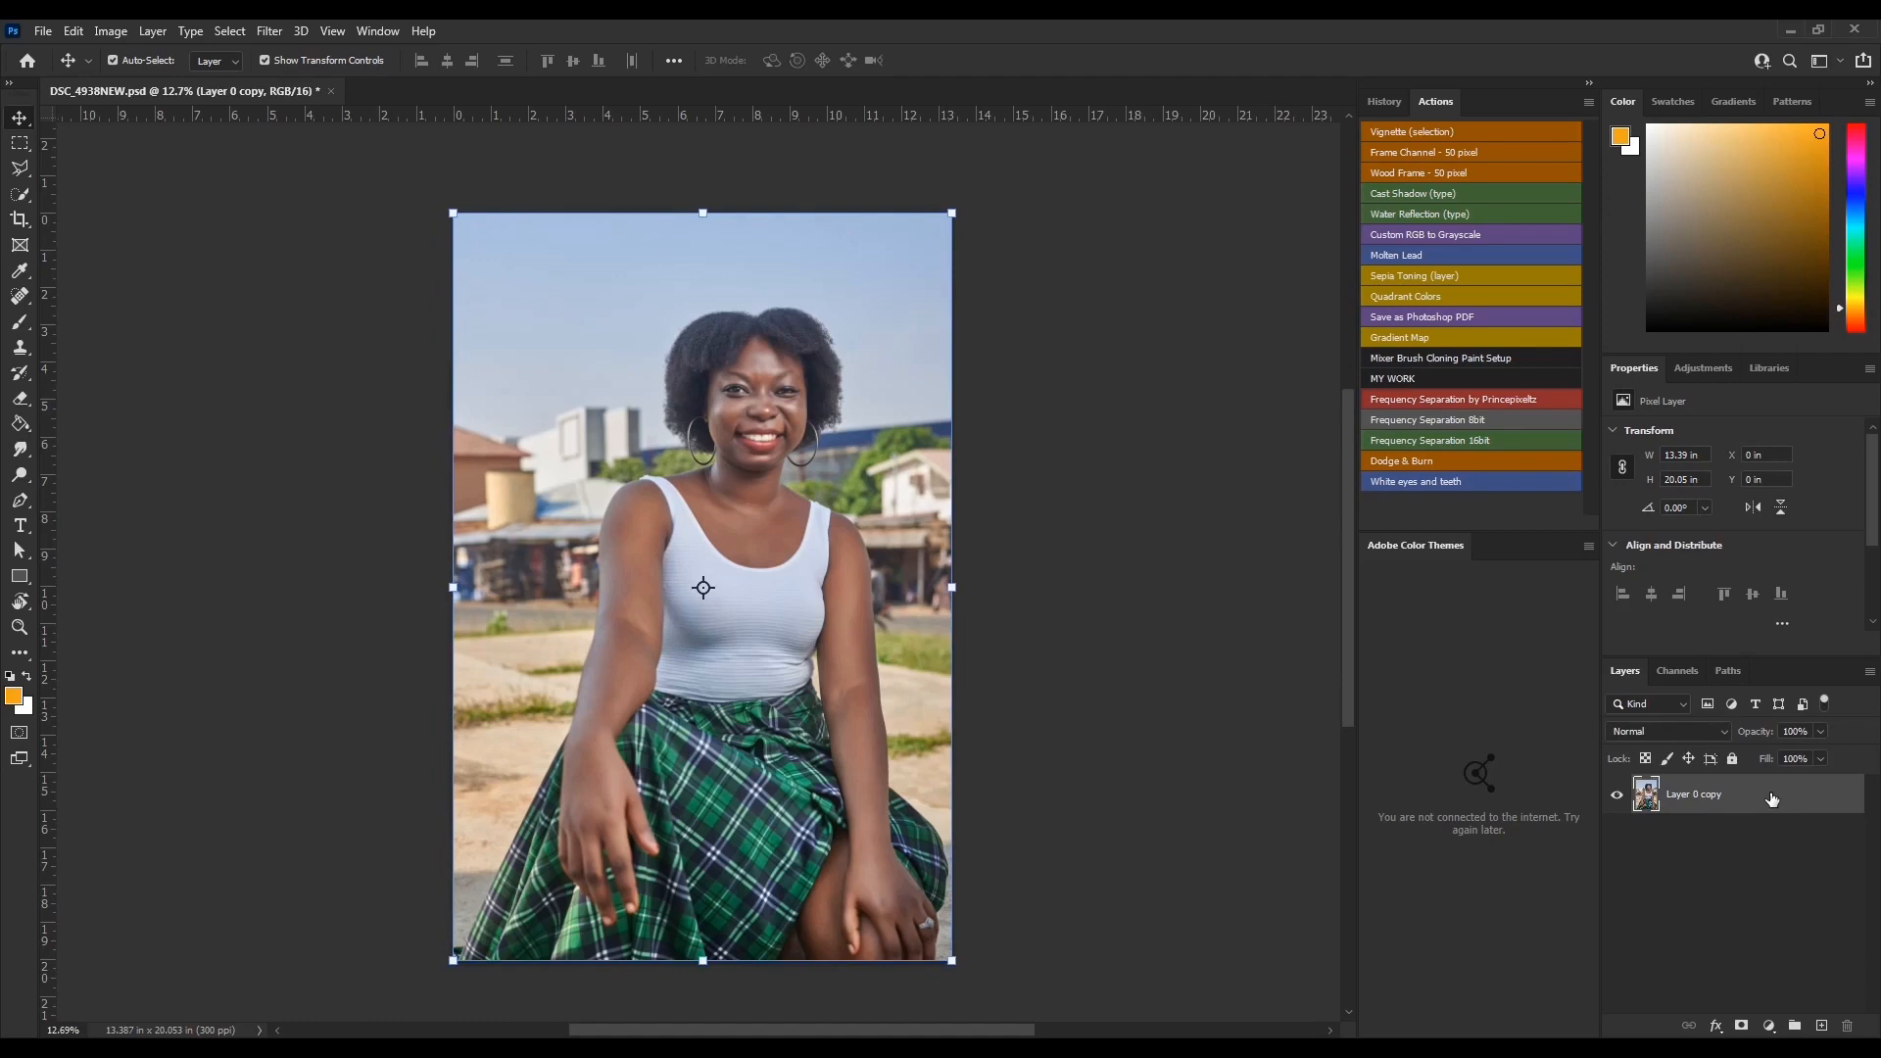
key("ctrl+j")
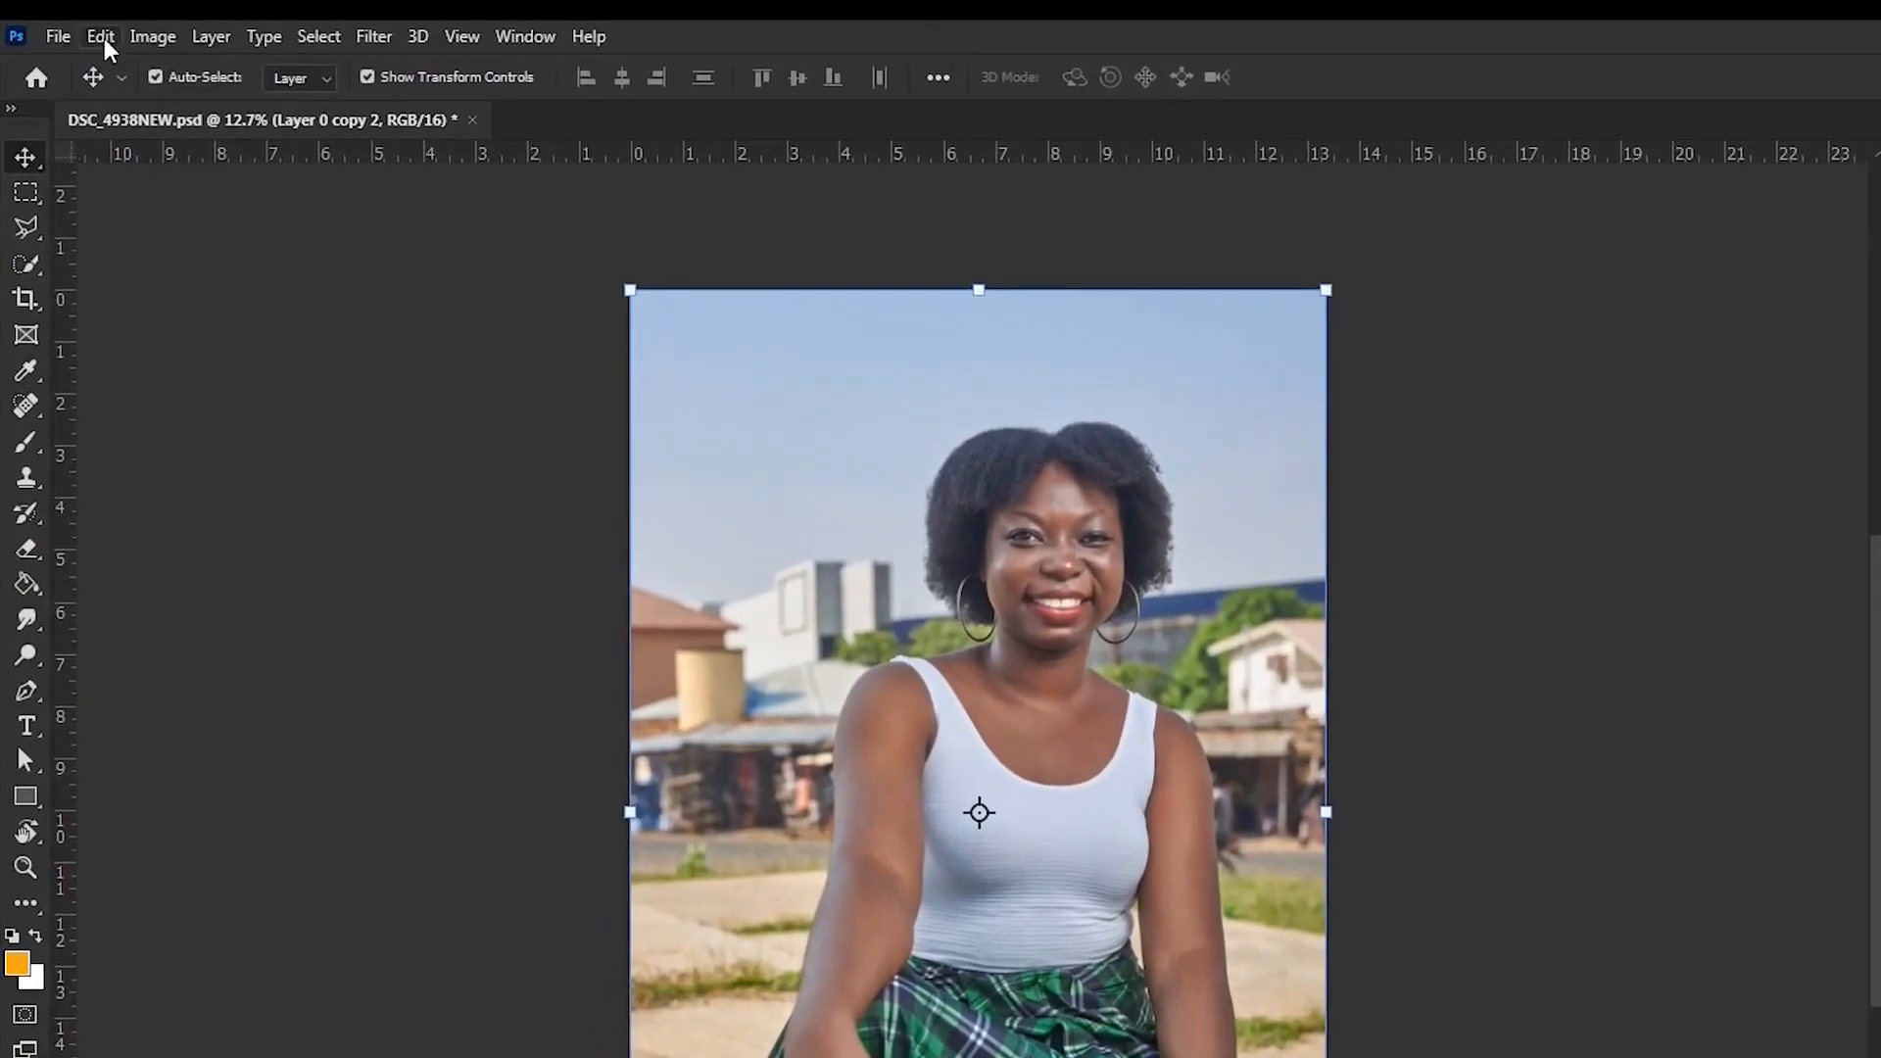
left_click(115, 36)
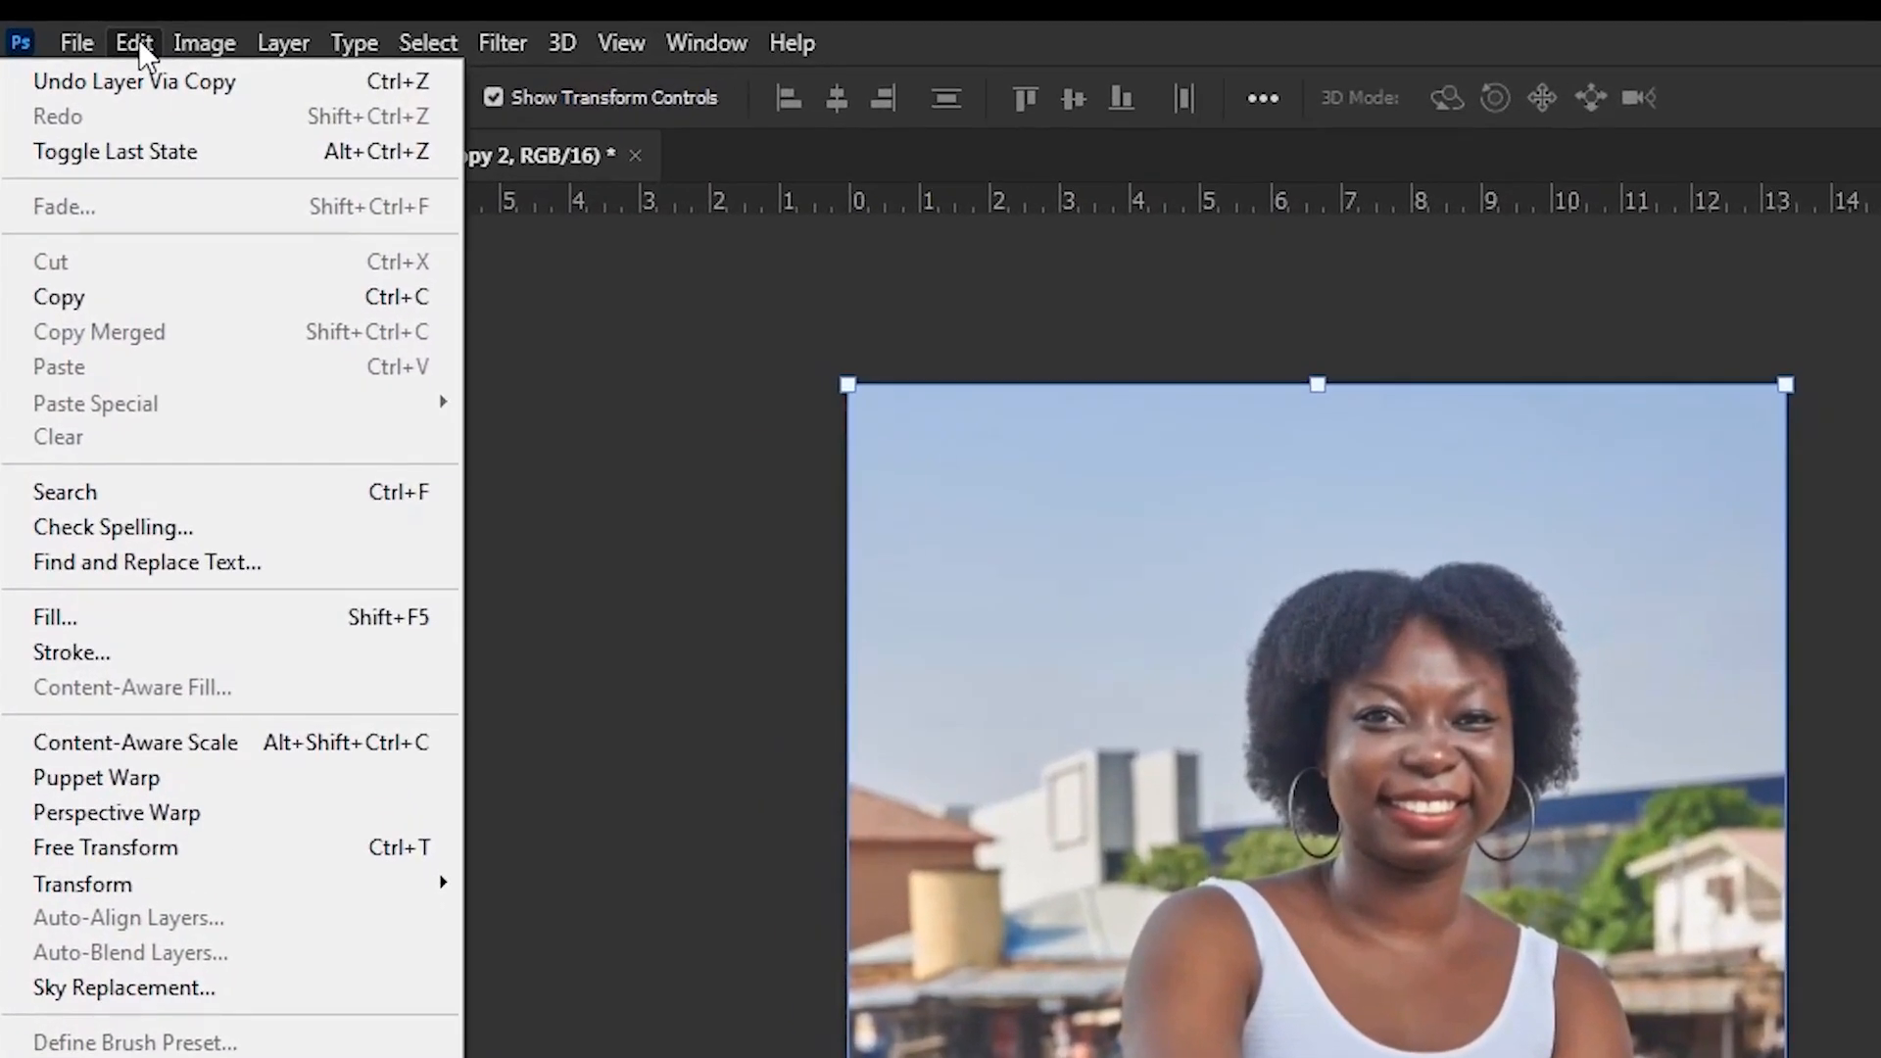
left_click(90, 987)
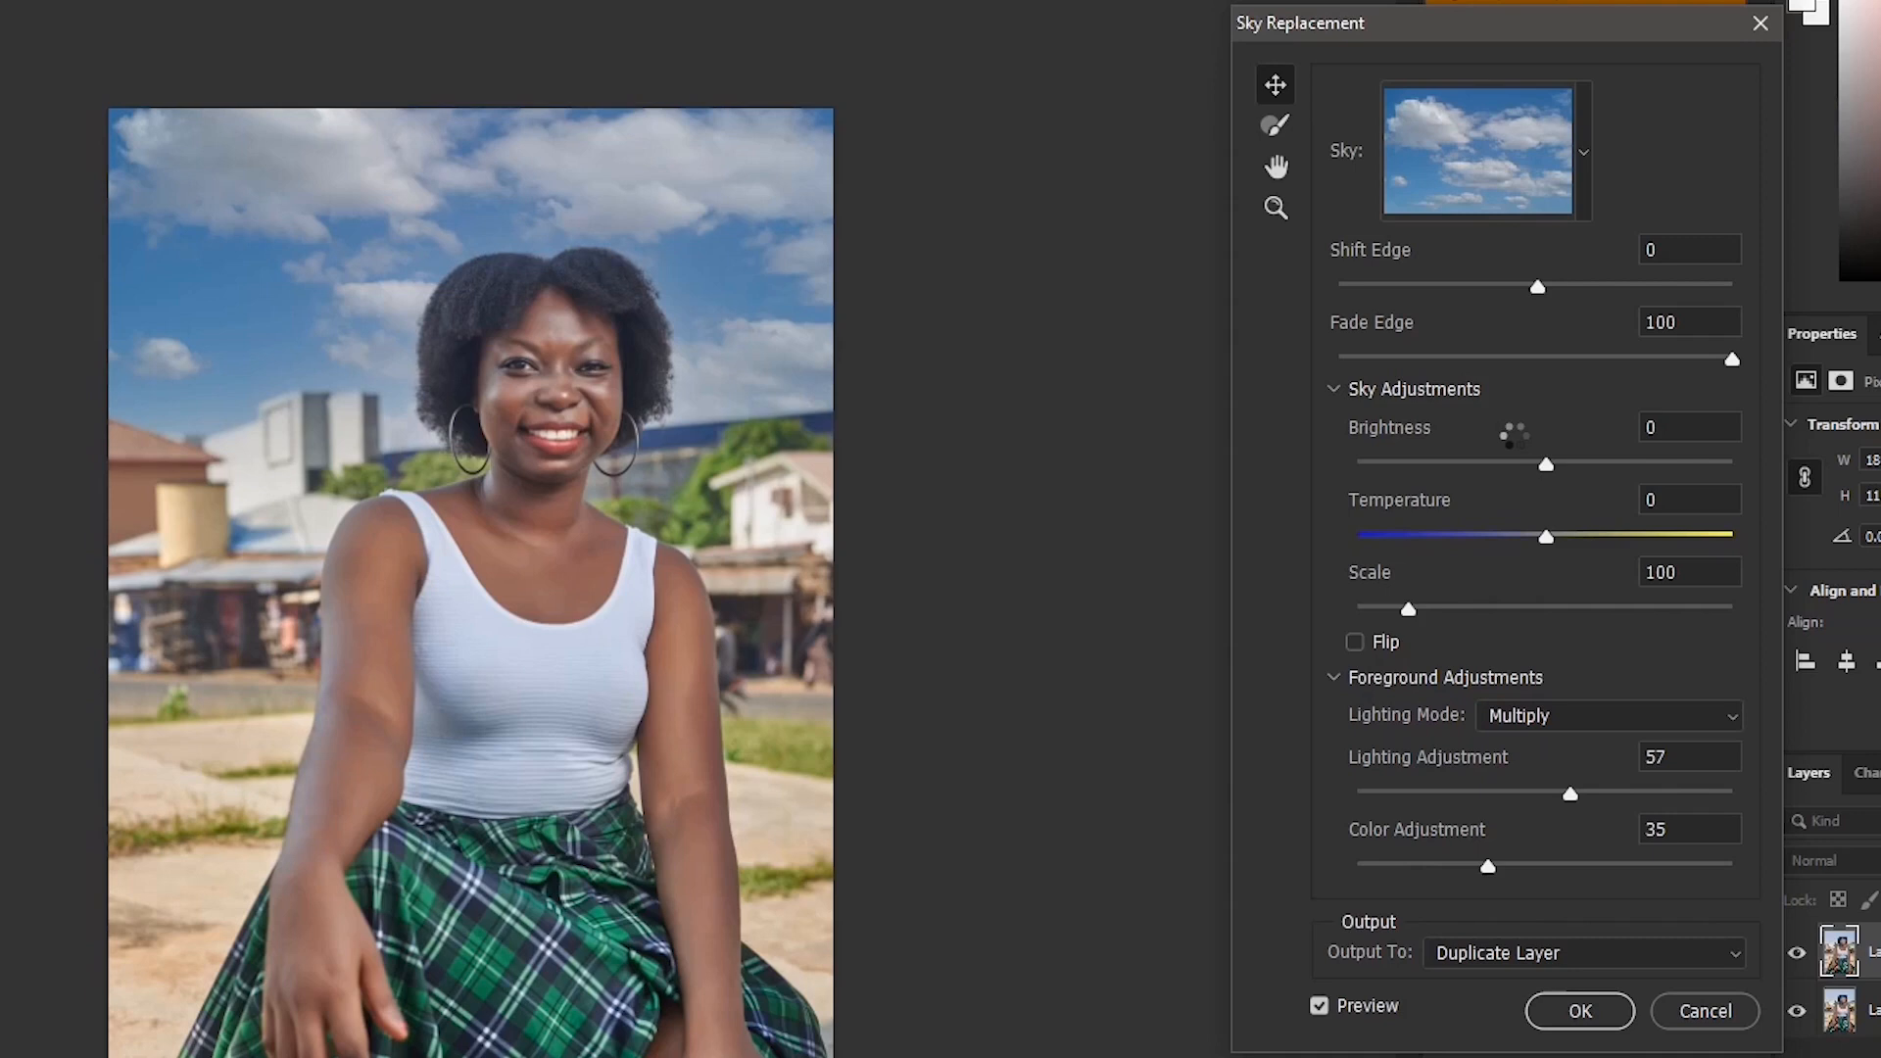
- Try the orange sunset-cloud preset with the dark horizon as the replacement sky
left_click(1582, 155)
left_click(1583, 155)
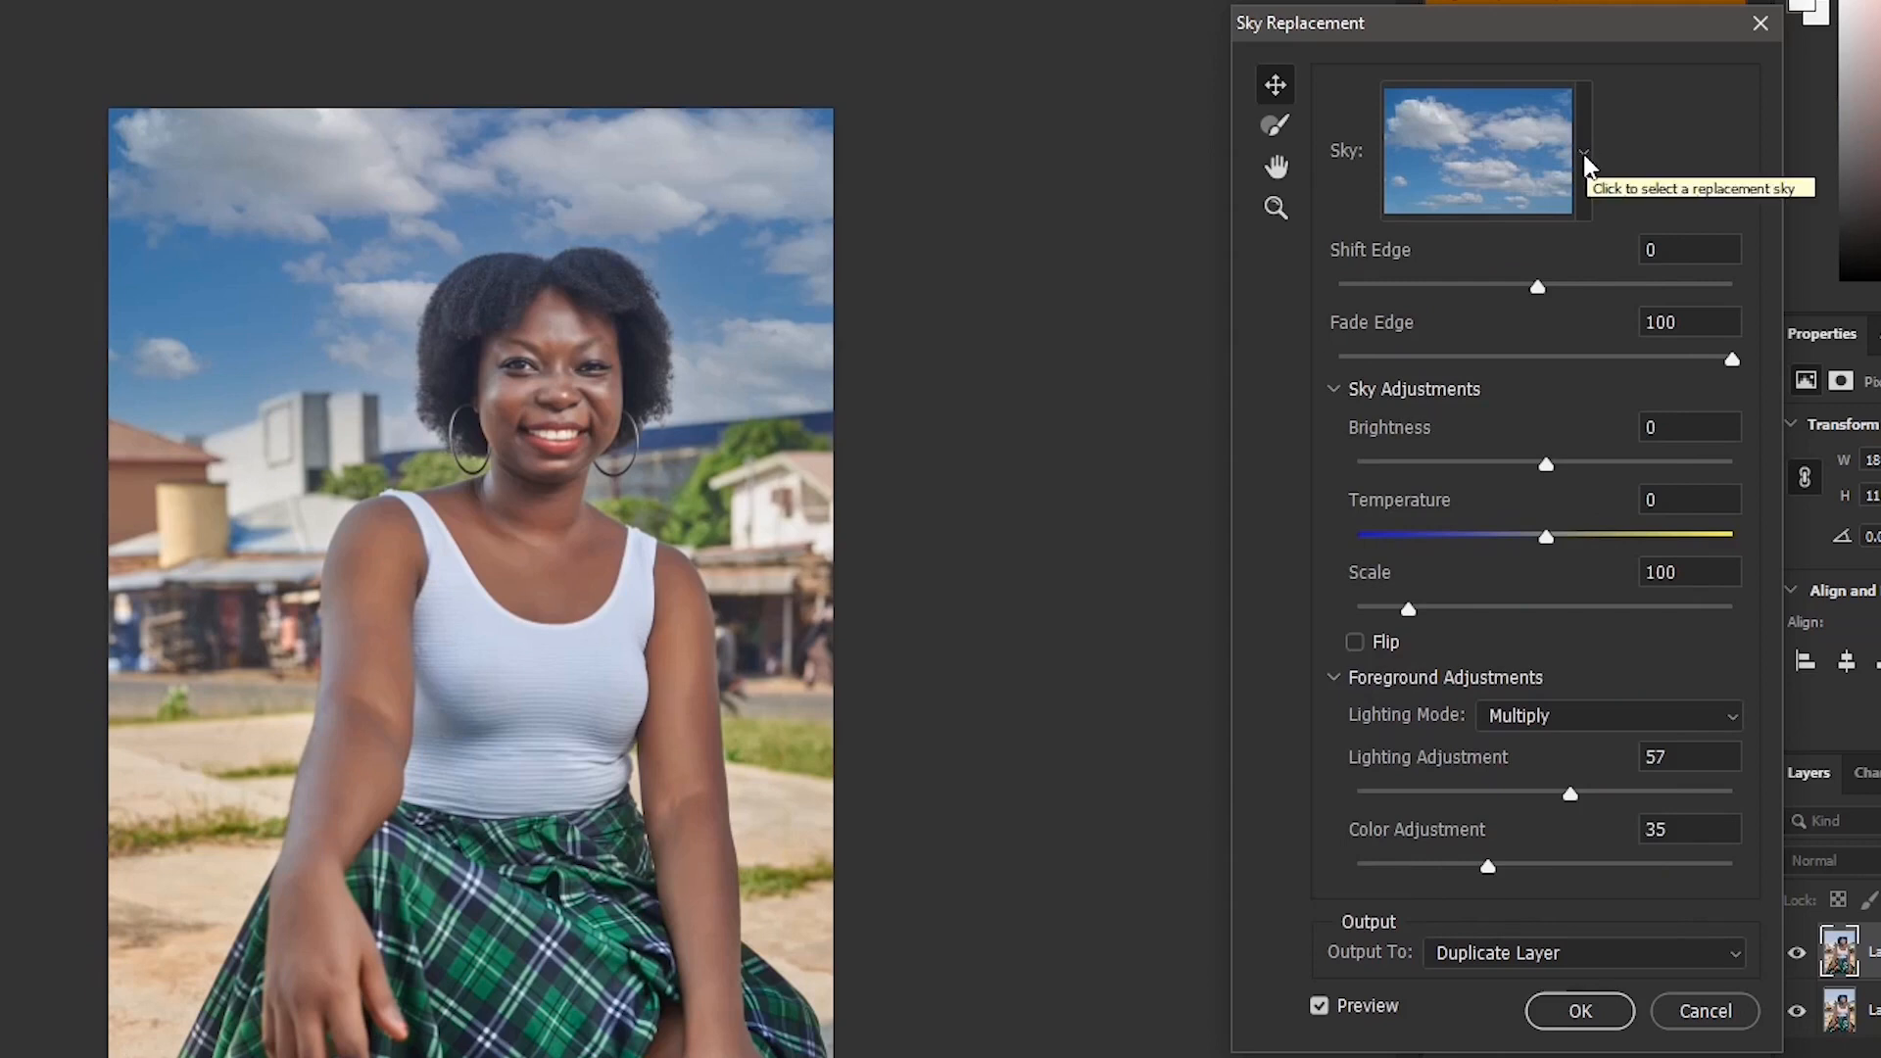
left_click(1585, 157)
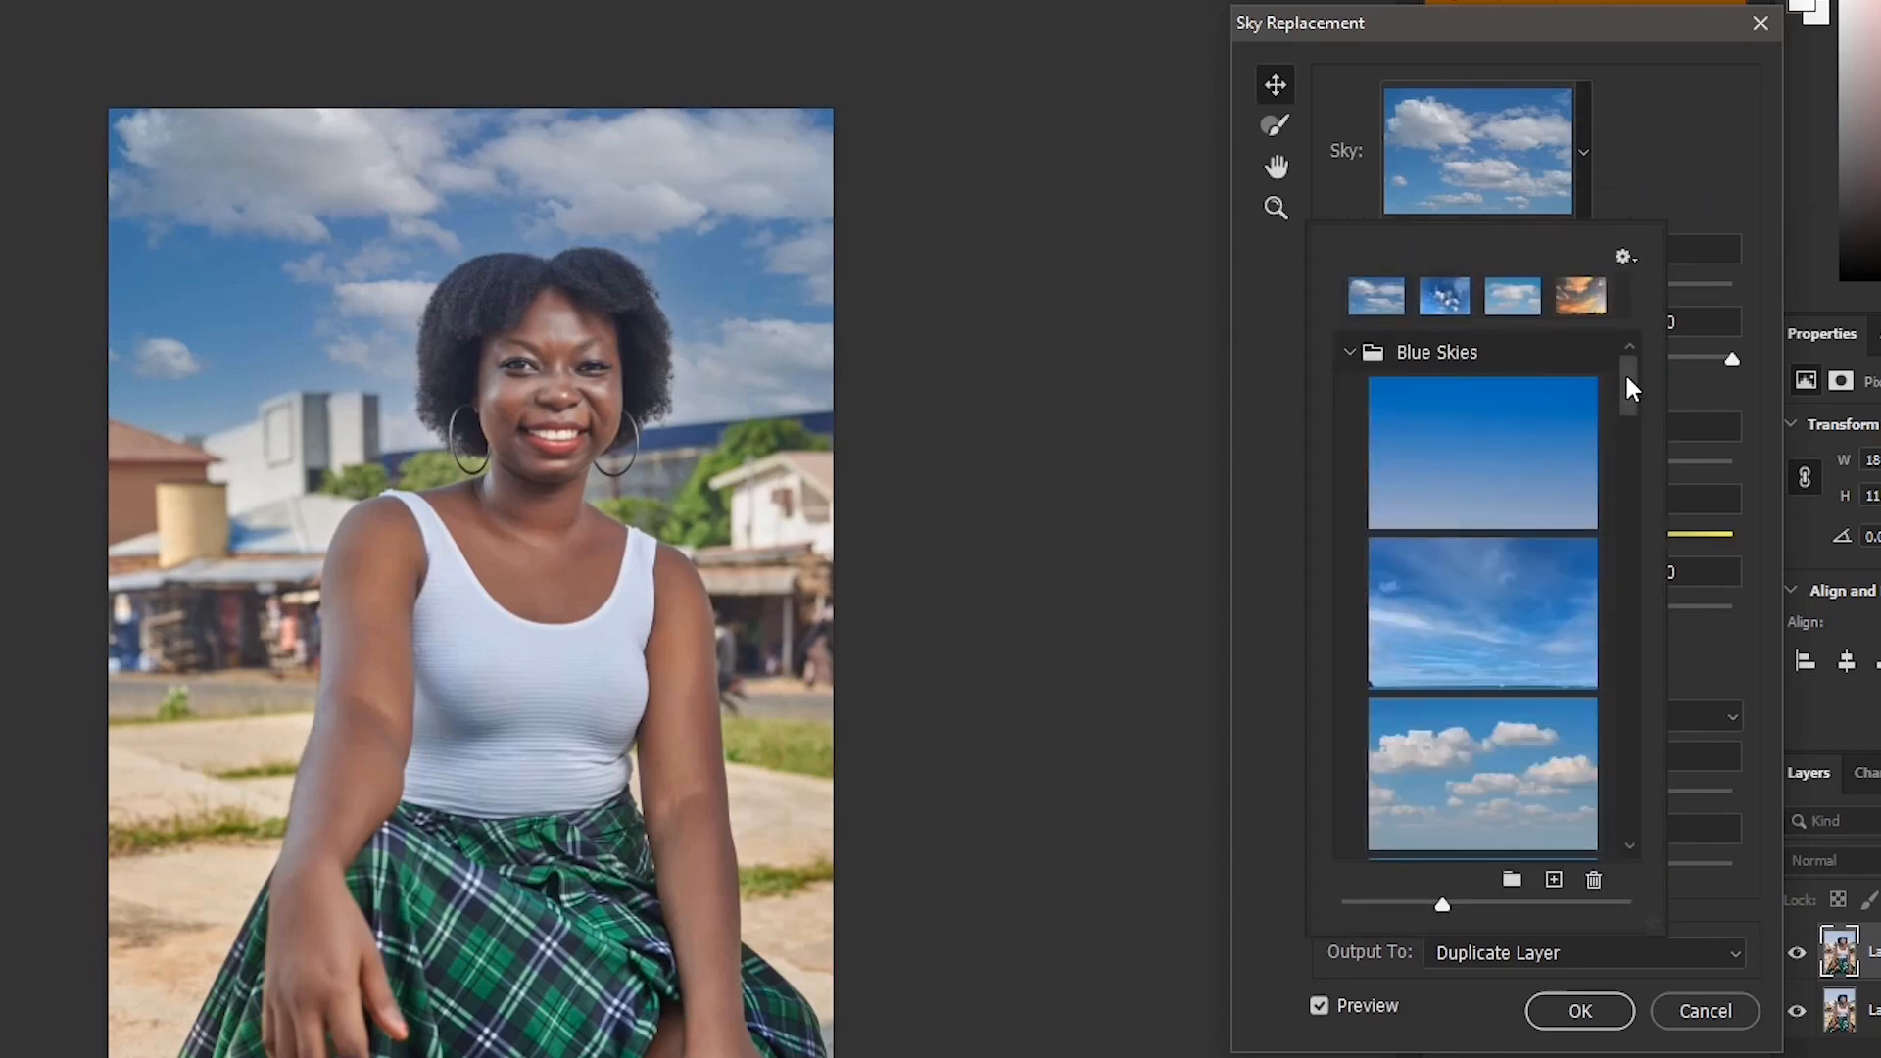
left_click_drag(1630, 389, 1618, 713)
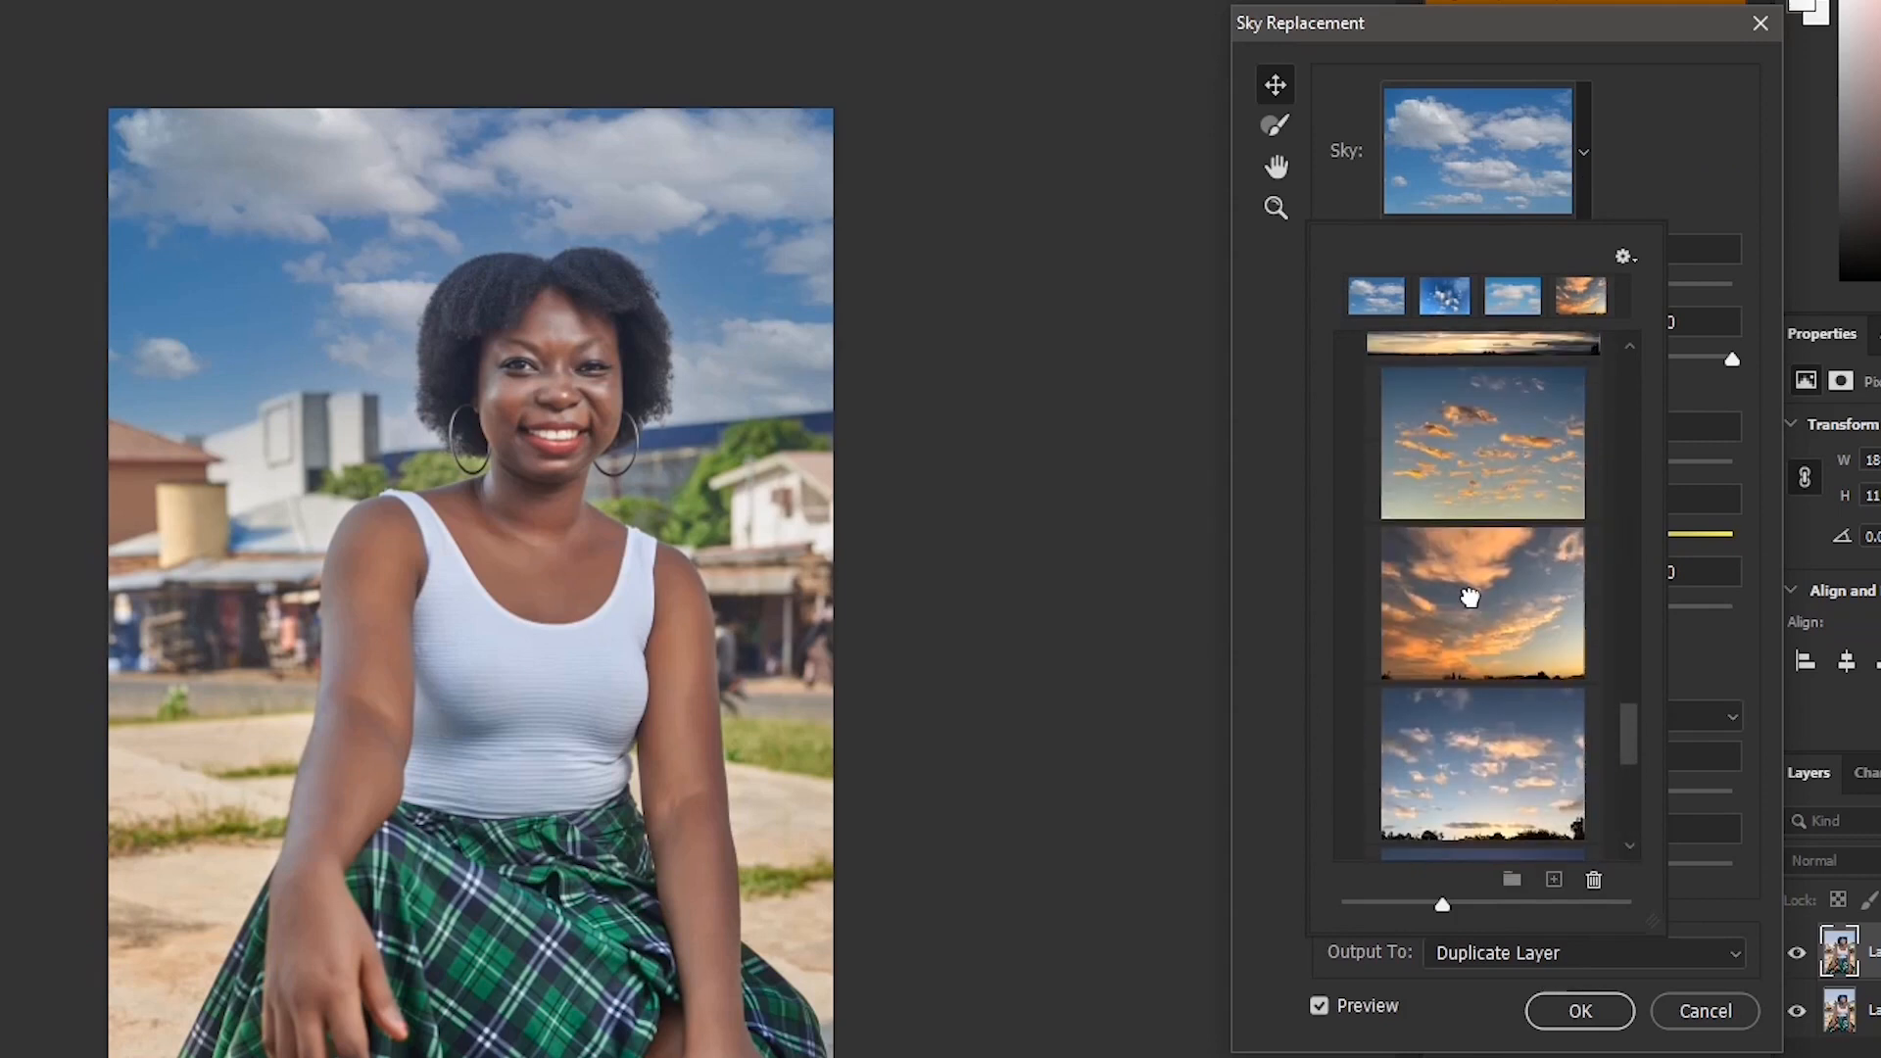
left_click(1475, 596)
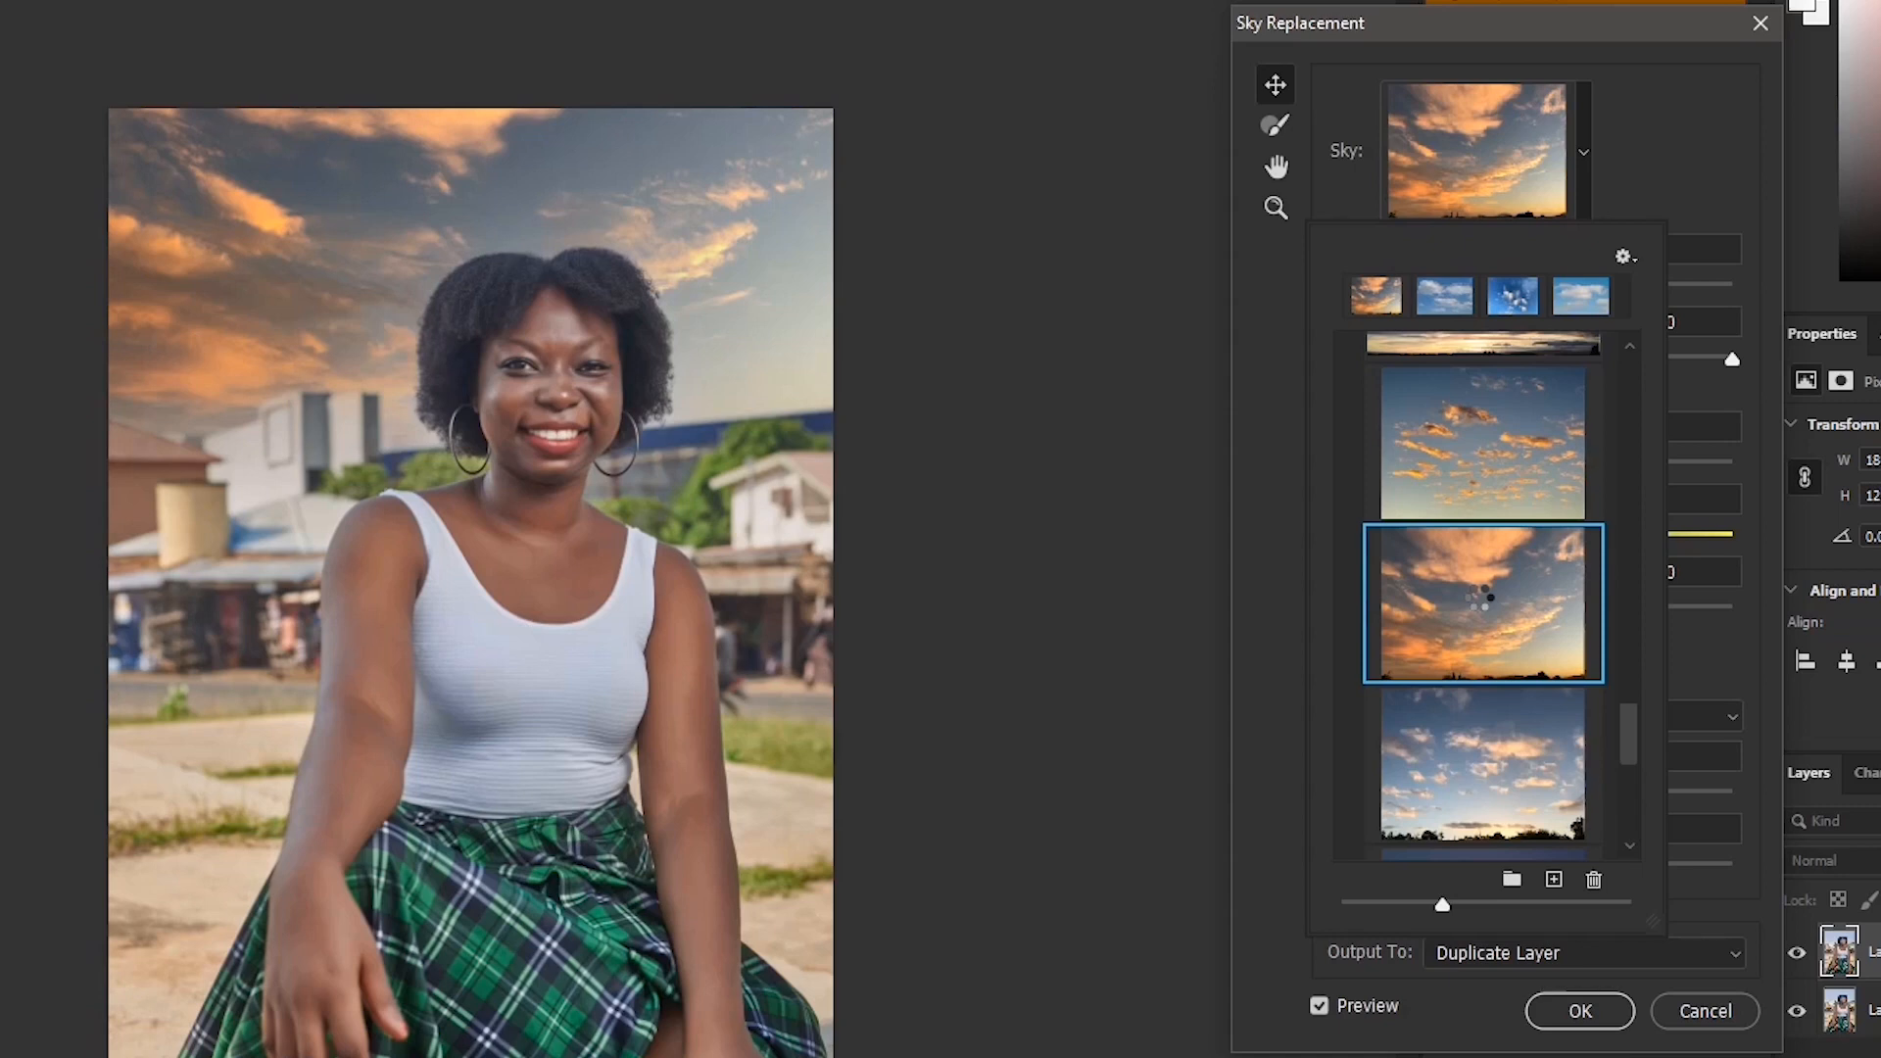
- Choose the BlueSky002 preset with scattered white clouds from Blue Skies as the replacement sky
left_click_drag(1626, 720, 1633, 397)
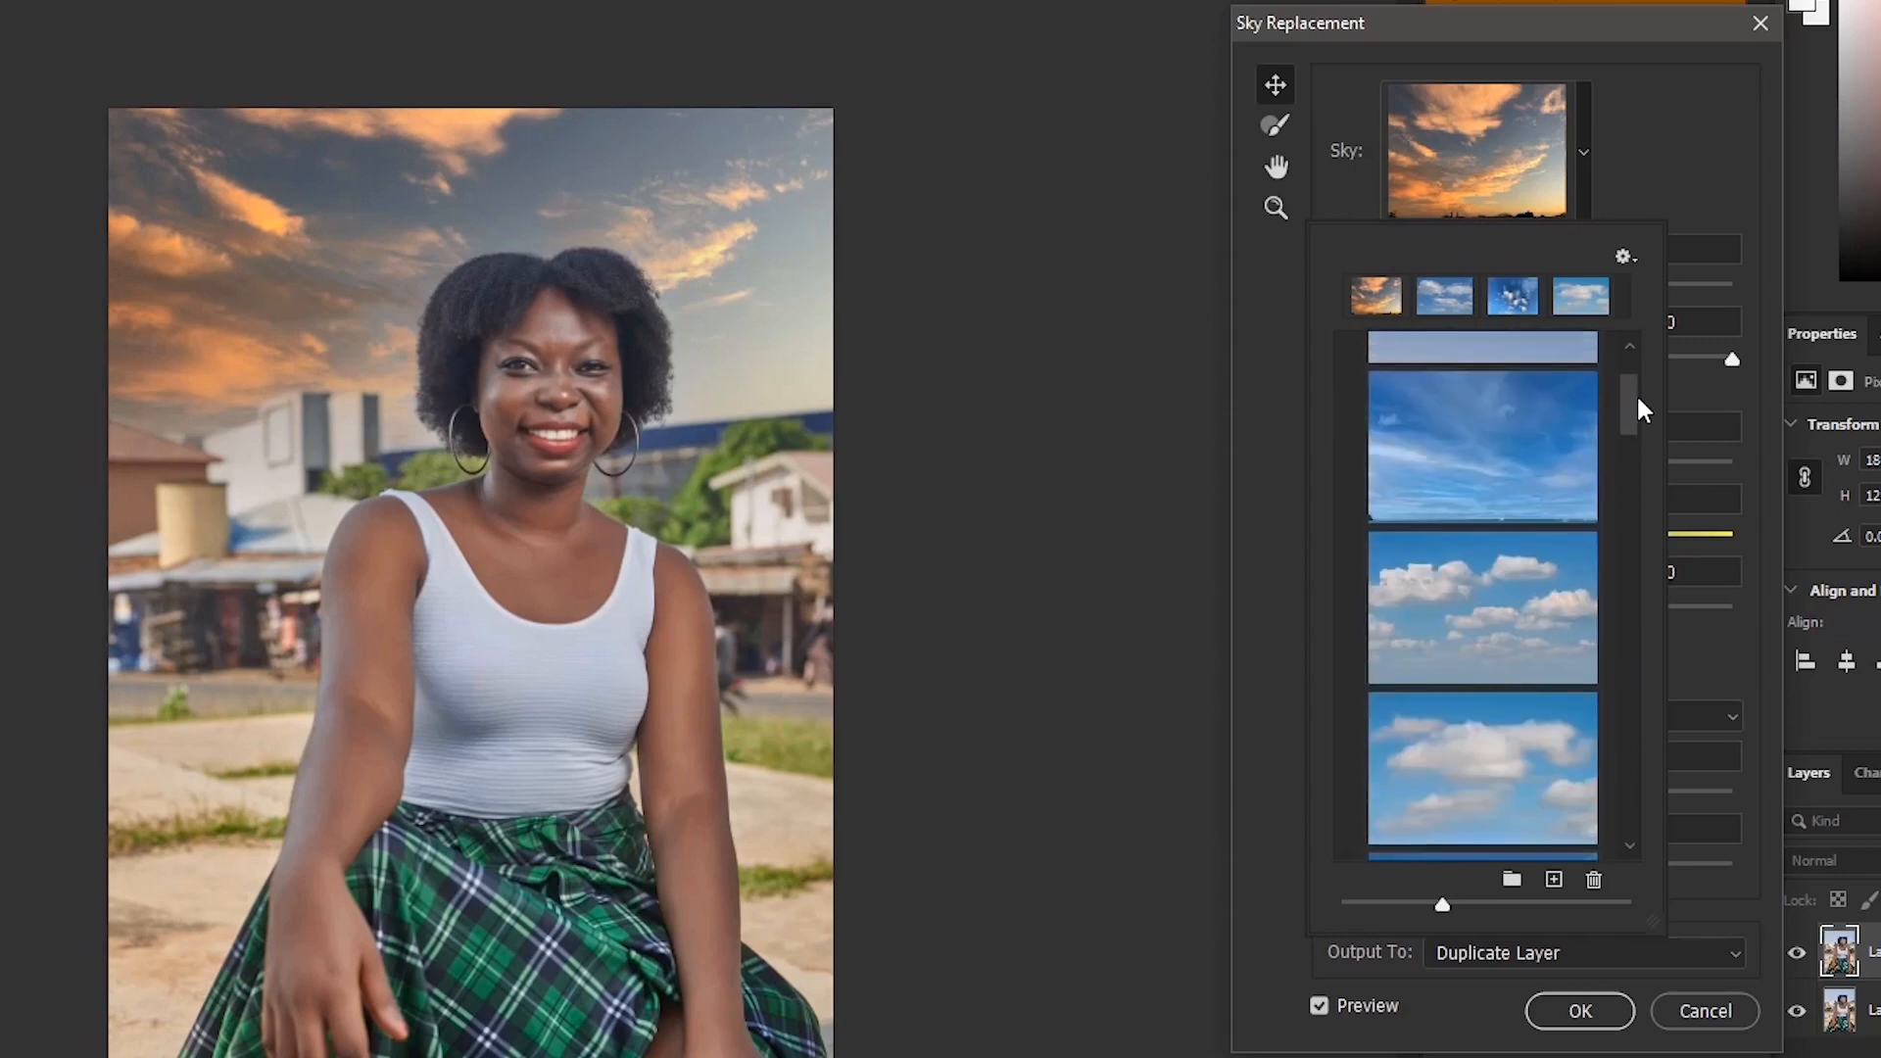
left_click(1485, 601)
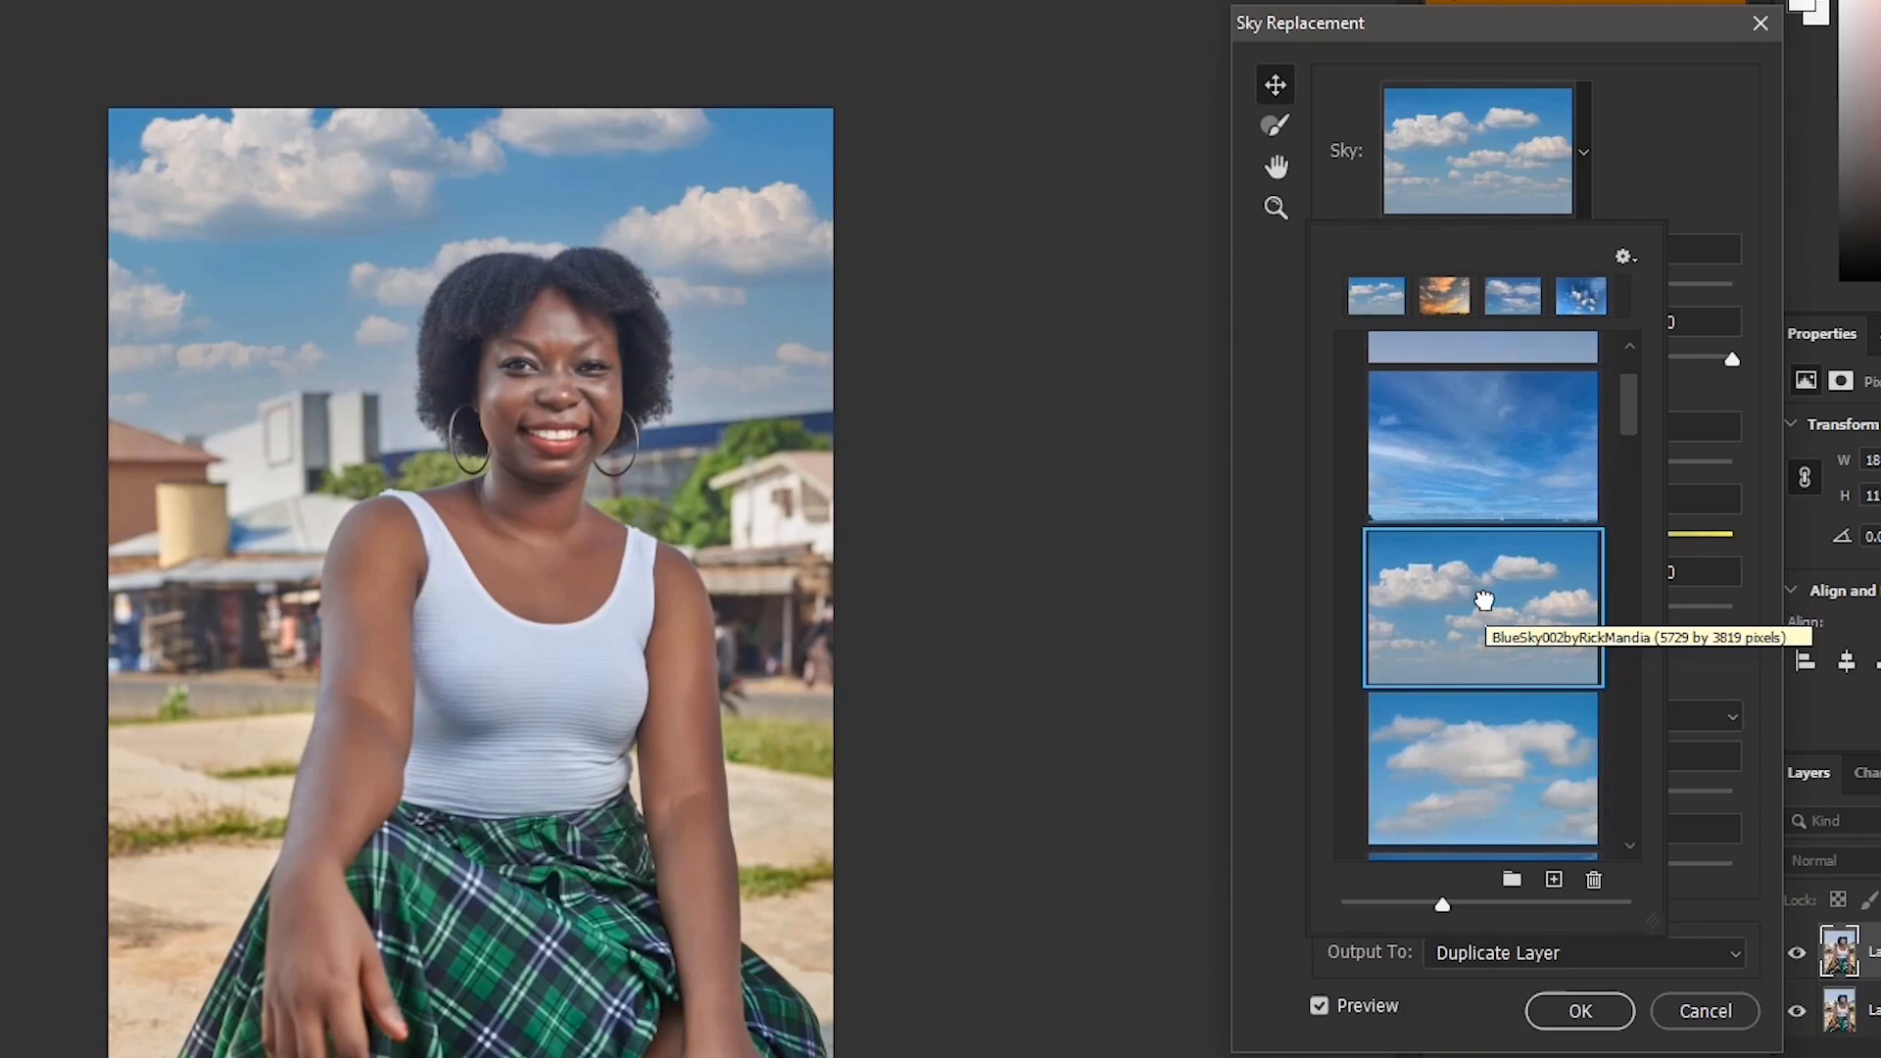
left_click(1656, 154)
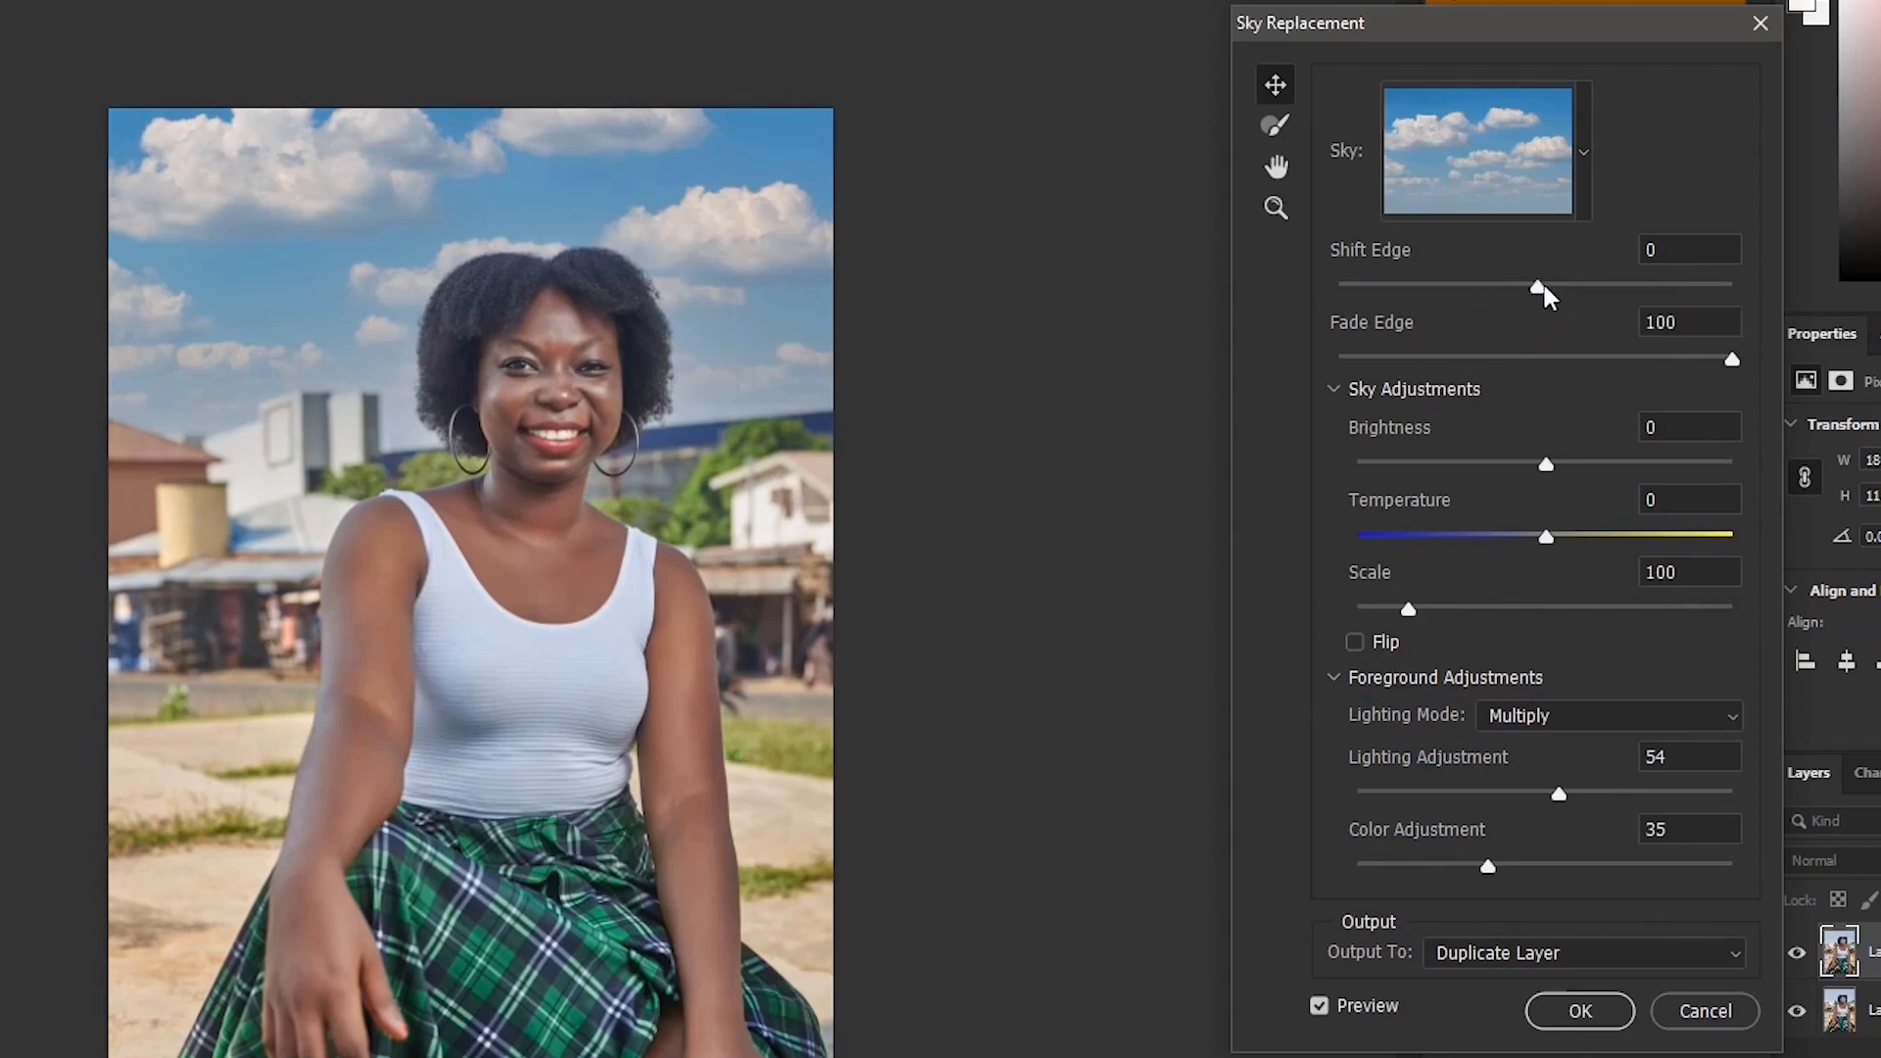
- Set the replacement sky's Shift Edge to -17 and its Fade Edge to 73
left_click_drag(1544, 294, 1372, 298)
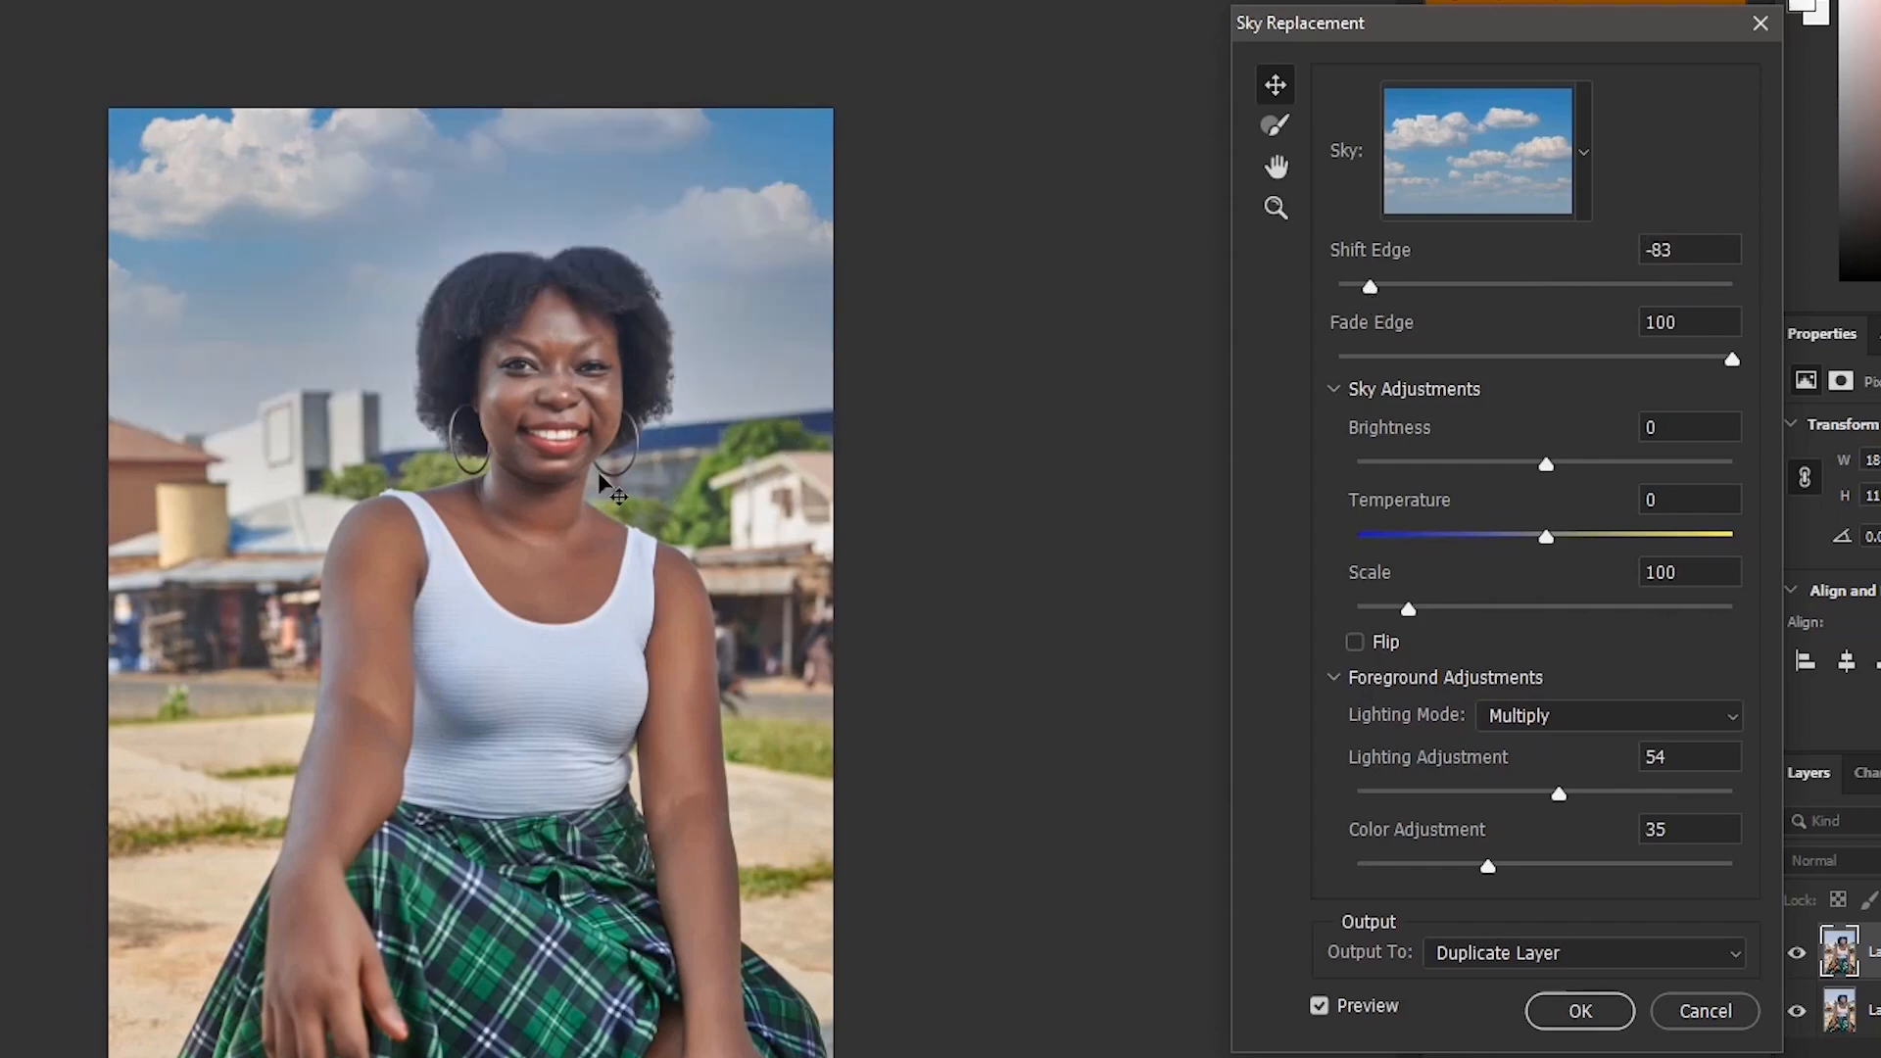
left_click_drag(1372, 288, 1504, 294)
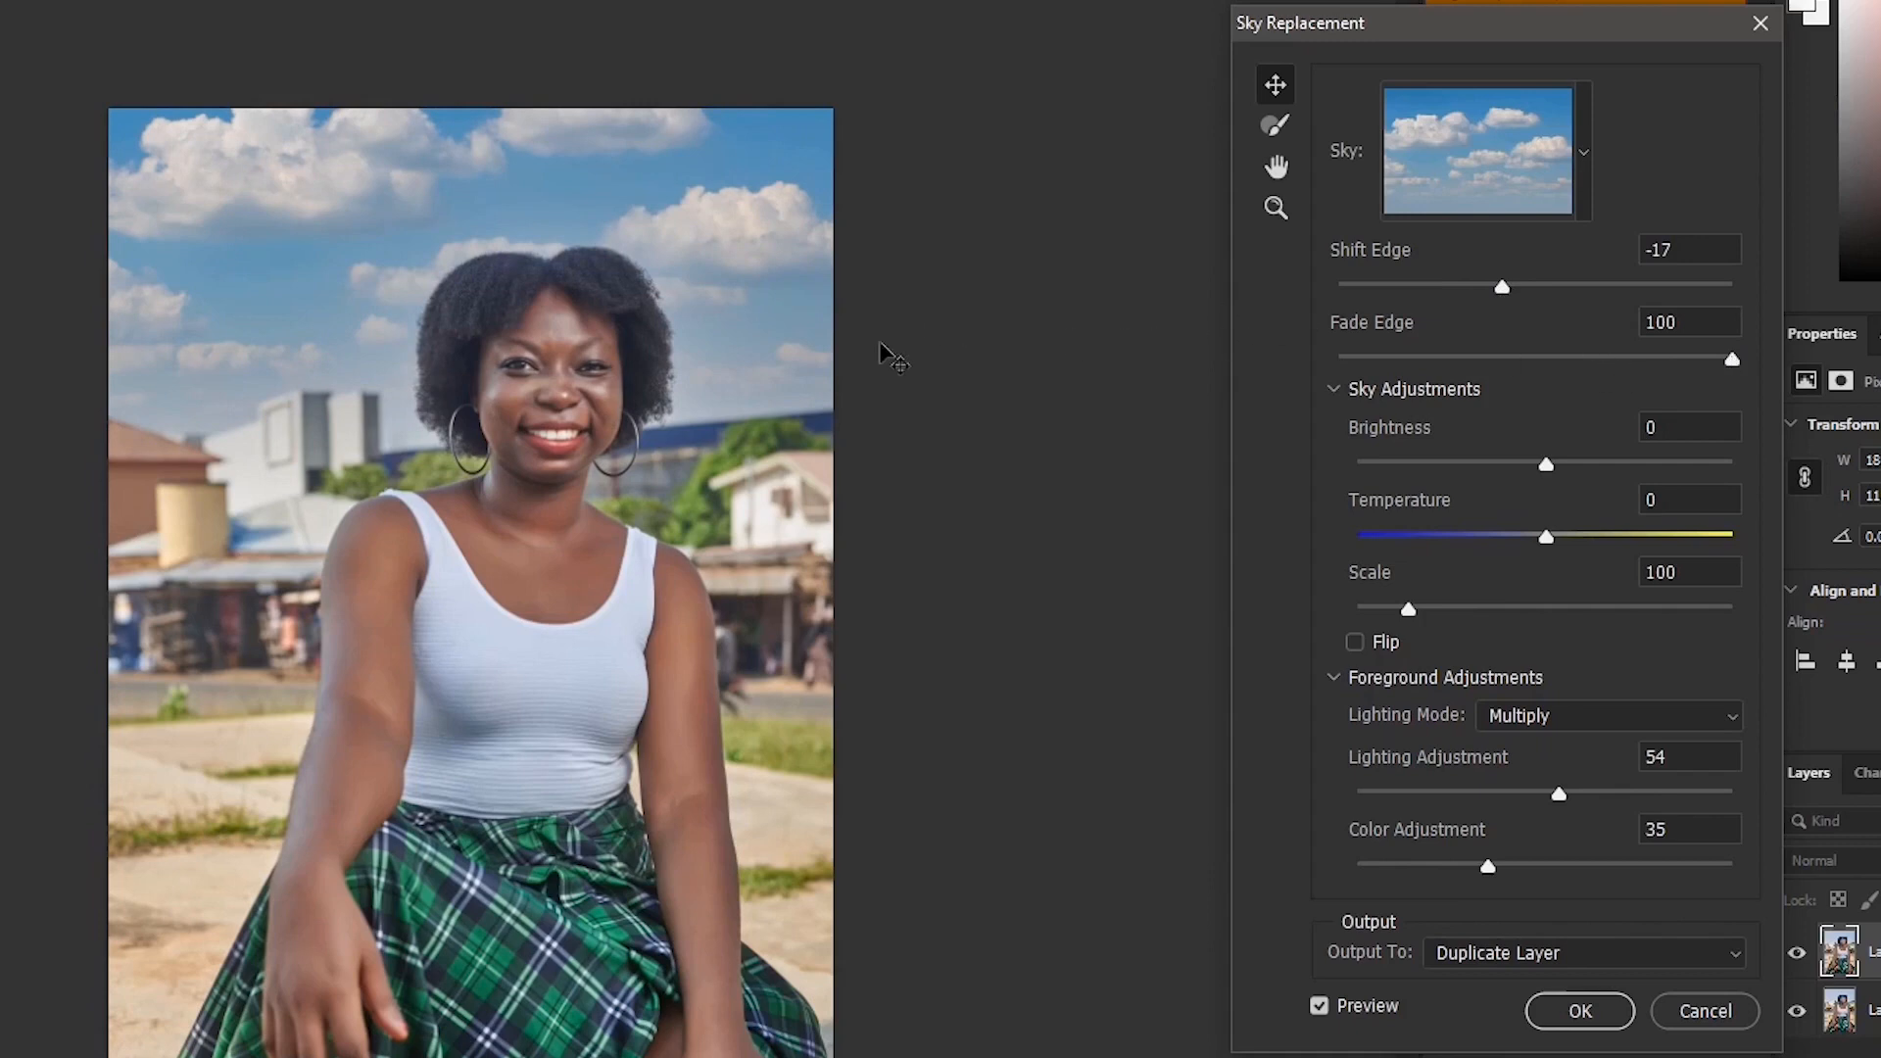
left_click_drag(1732, 364, 1627, 359)
- Set the sky's Brightness to 32 and cool its Temperature to -32
left_click_drag(1544, 464, 1616, 461)
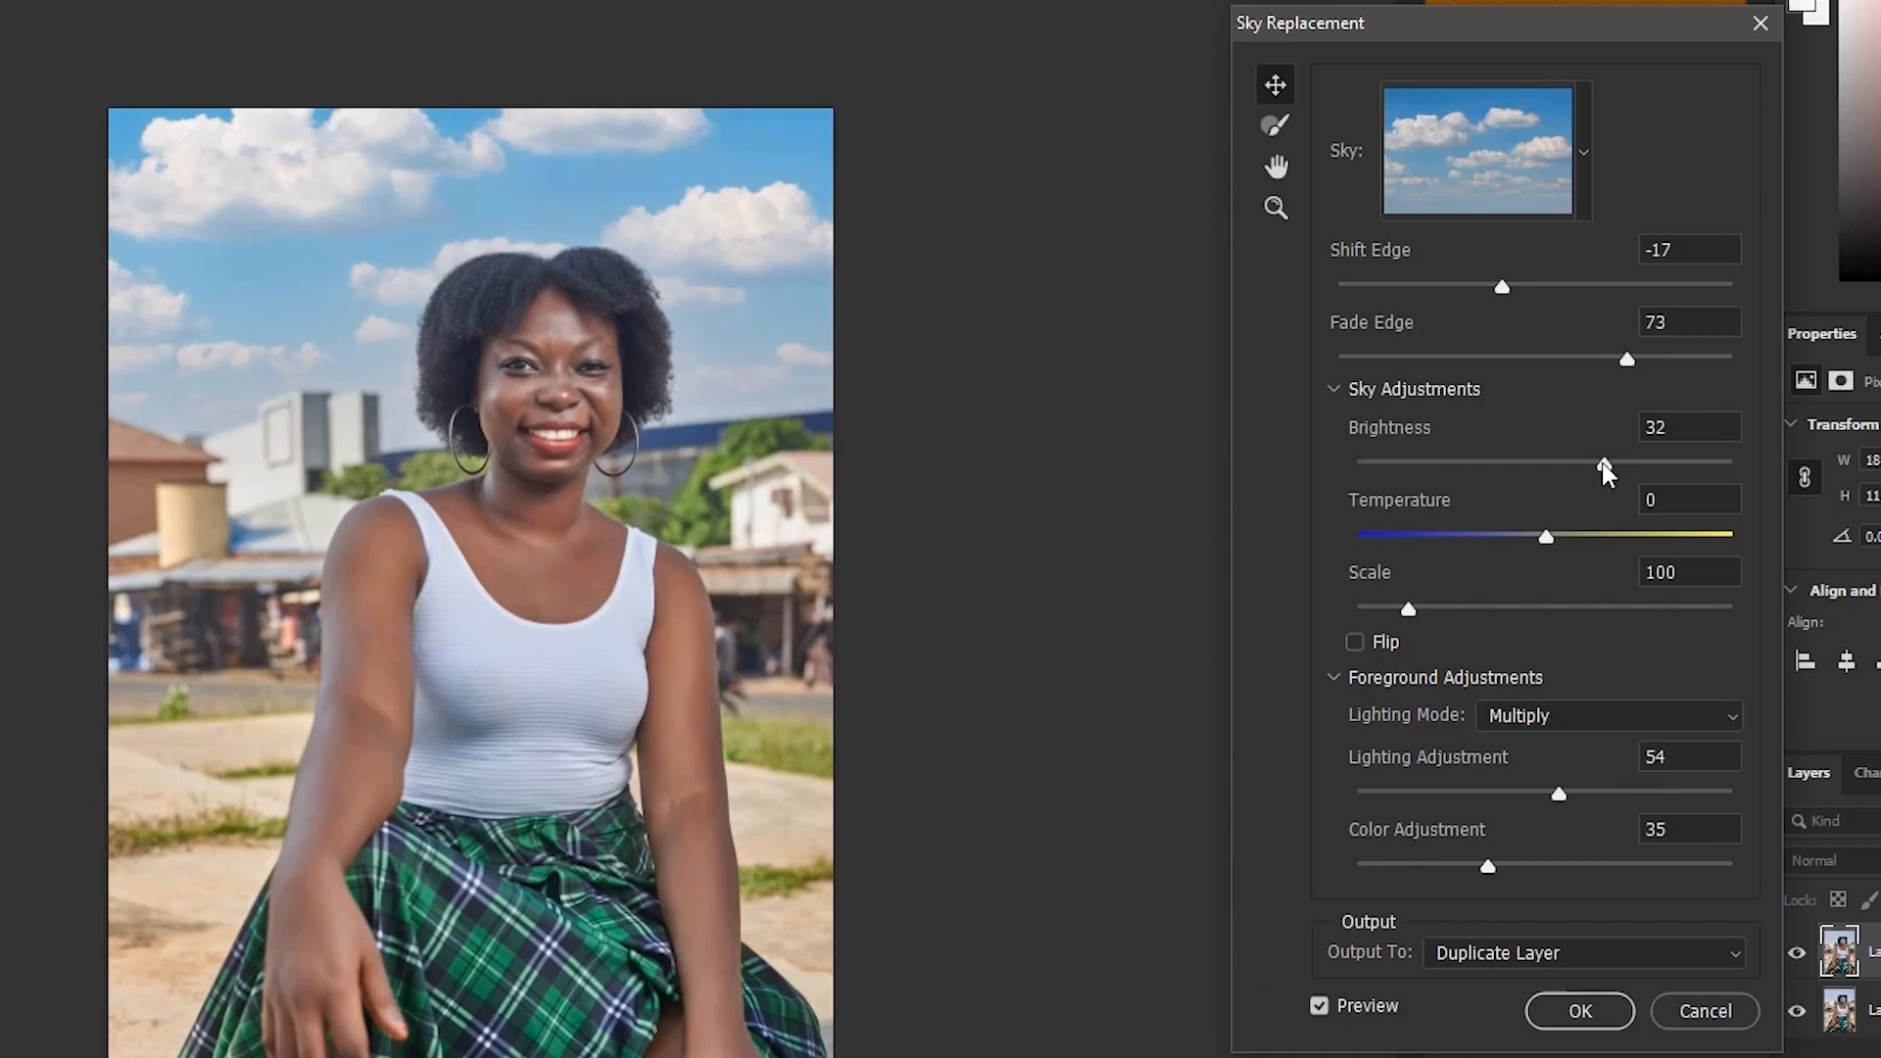
left_click_drag(1546, 535, 1491, 534)
left_click_drag(1490, 535, 1685, 535)
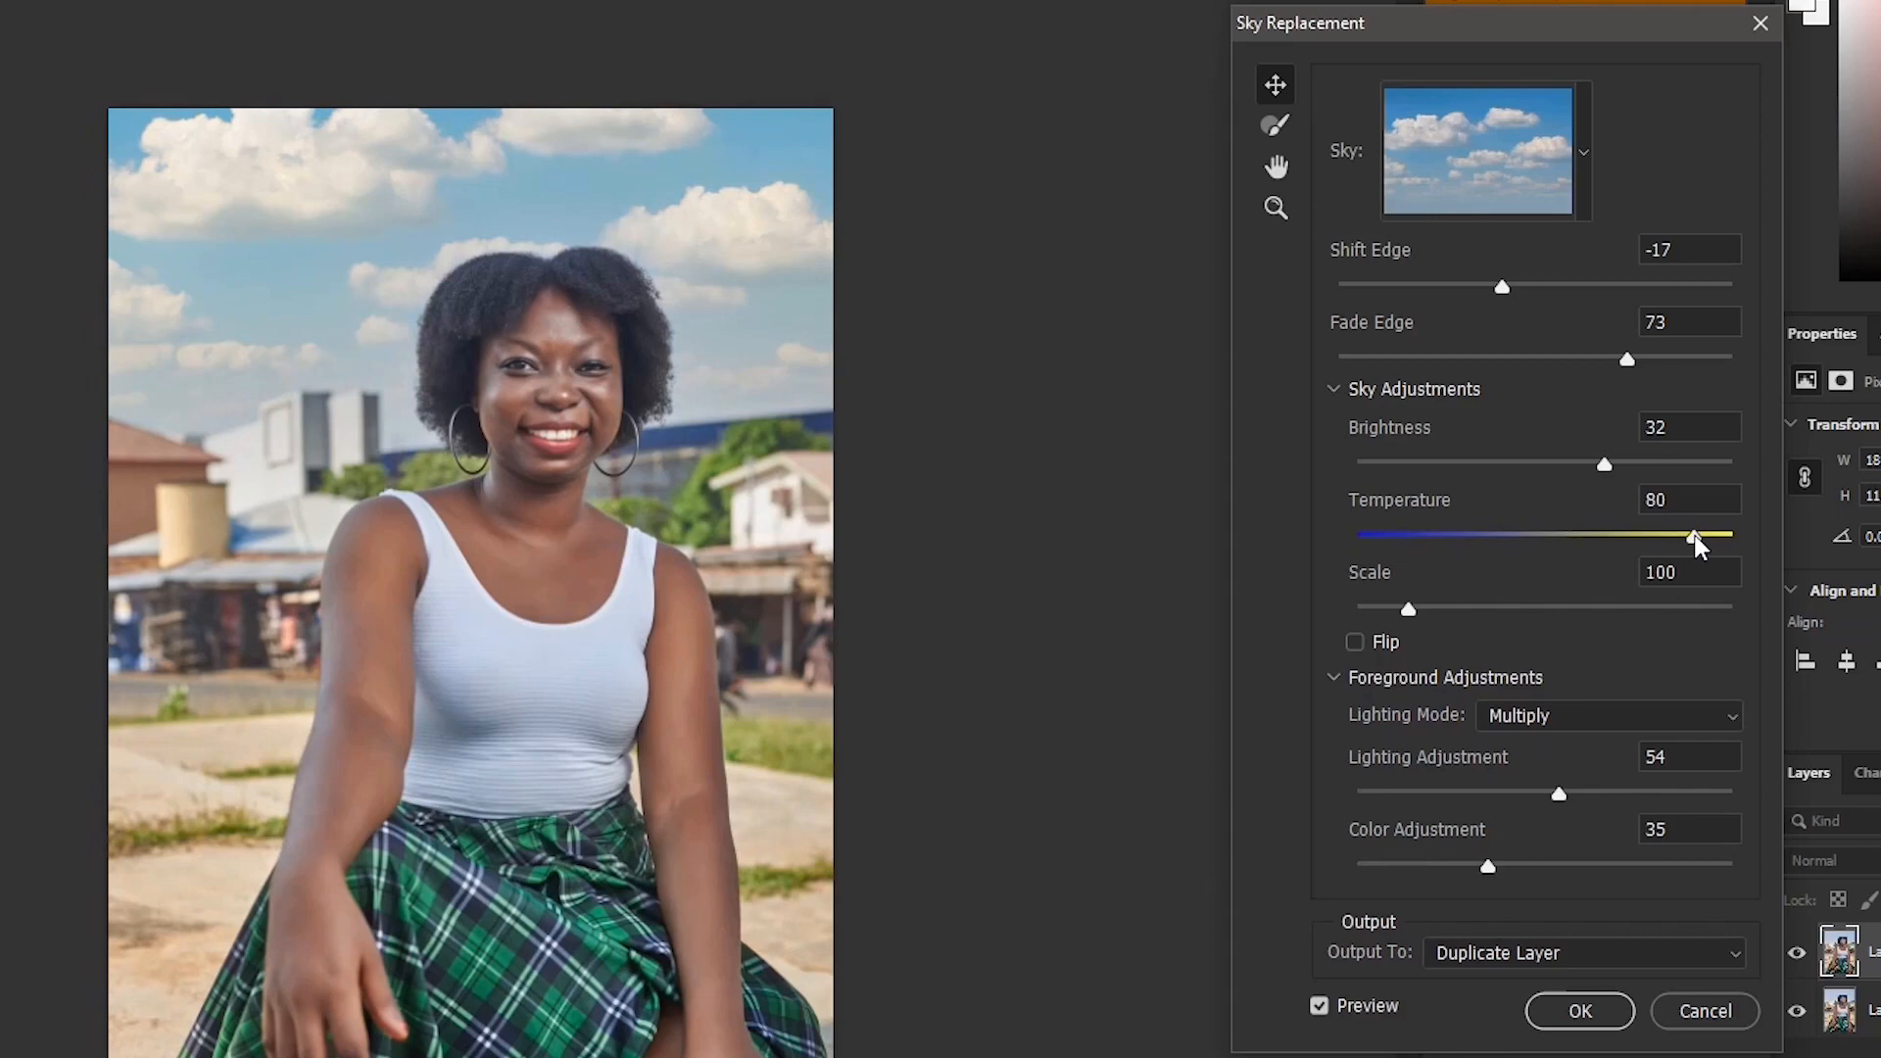
left_click_drag(1652, 539, 1484, 535)
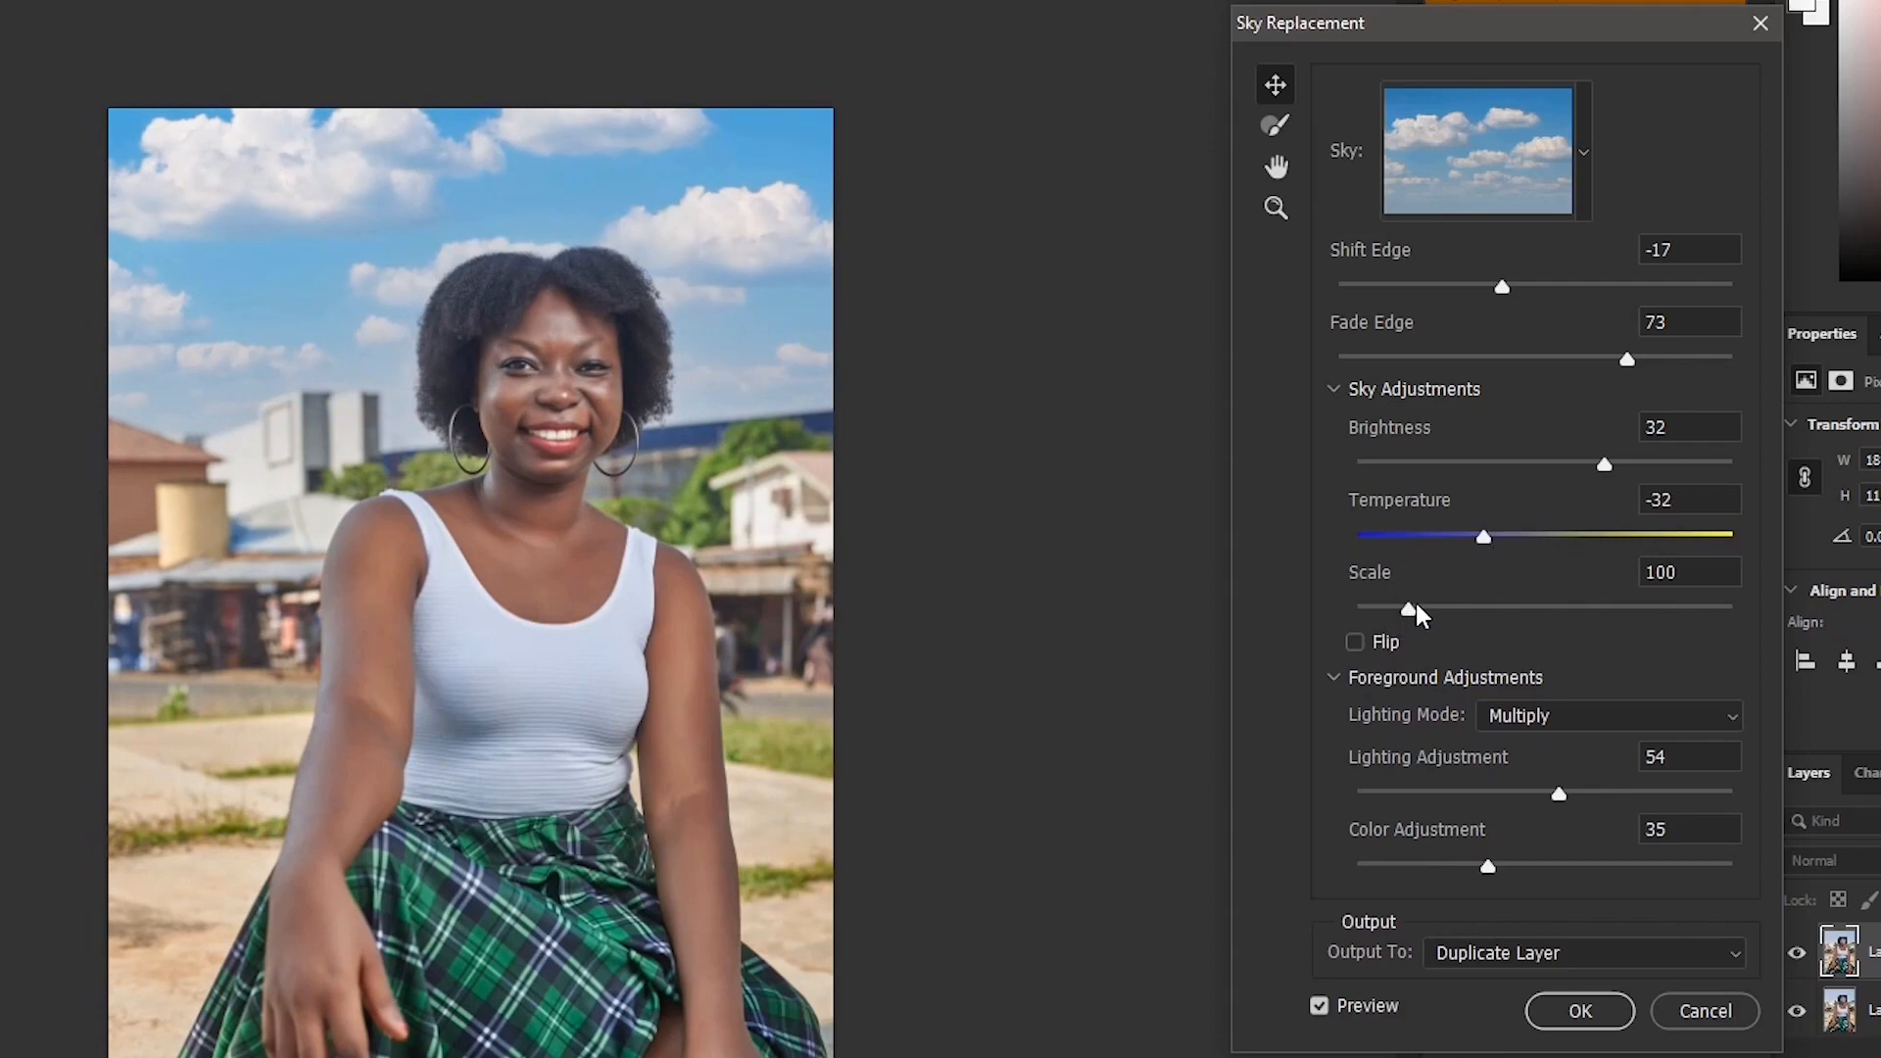
- Enlarge the clouds by setting the sky's Scale to 154
left_click_drag(1412, 606, 1482, 605)
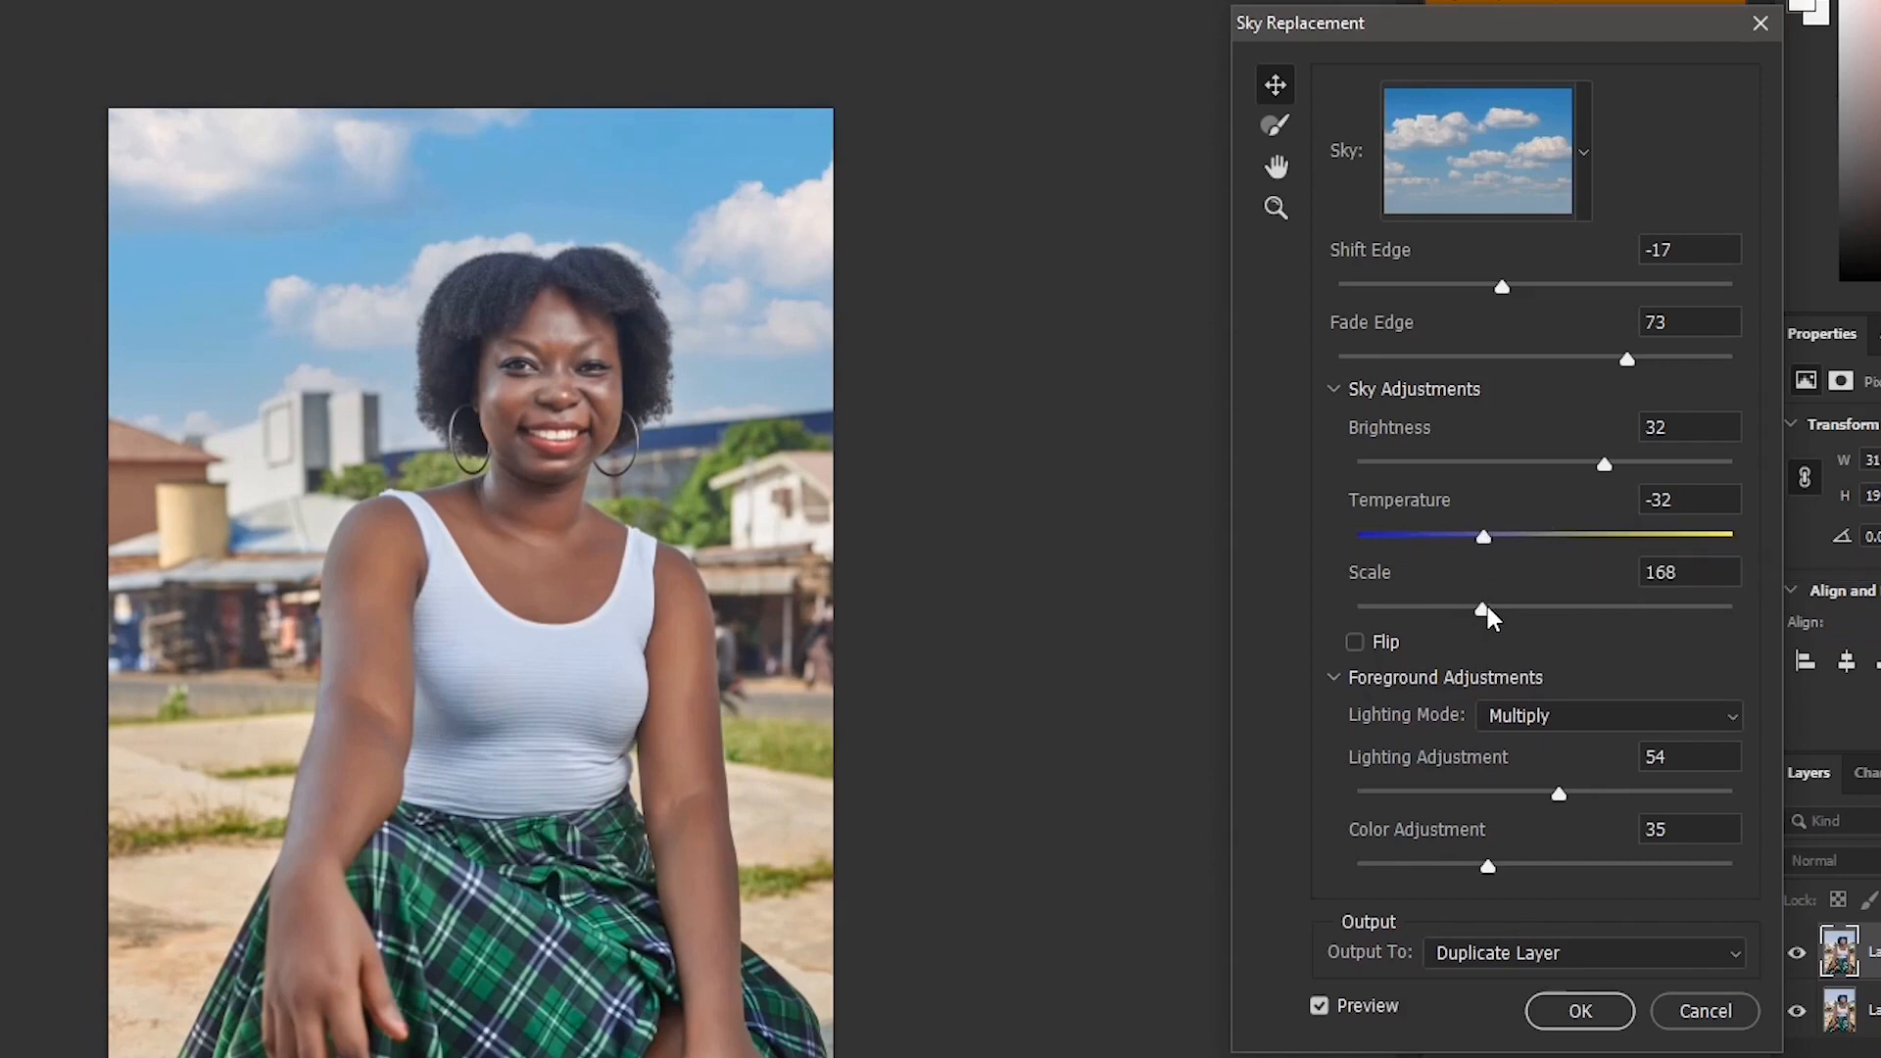
left_click_drag(1487, 608, 1545, 605)
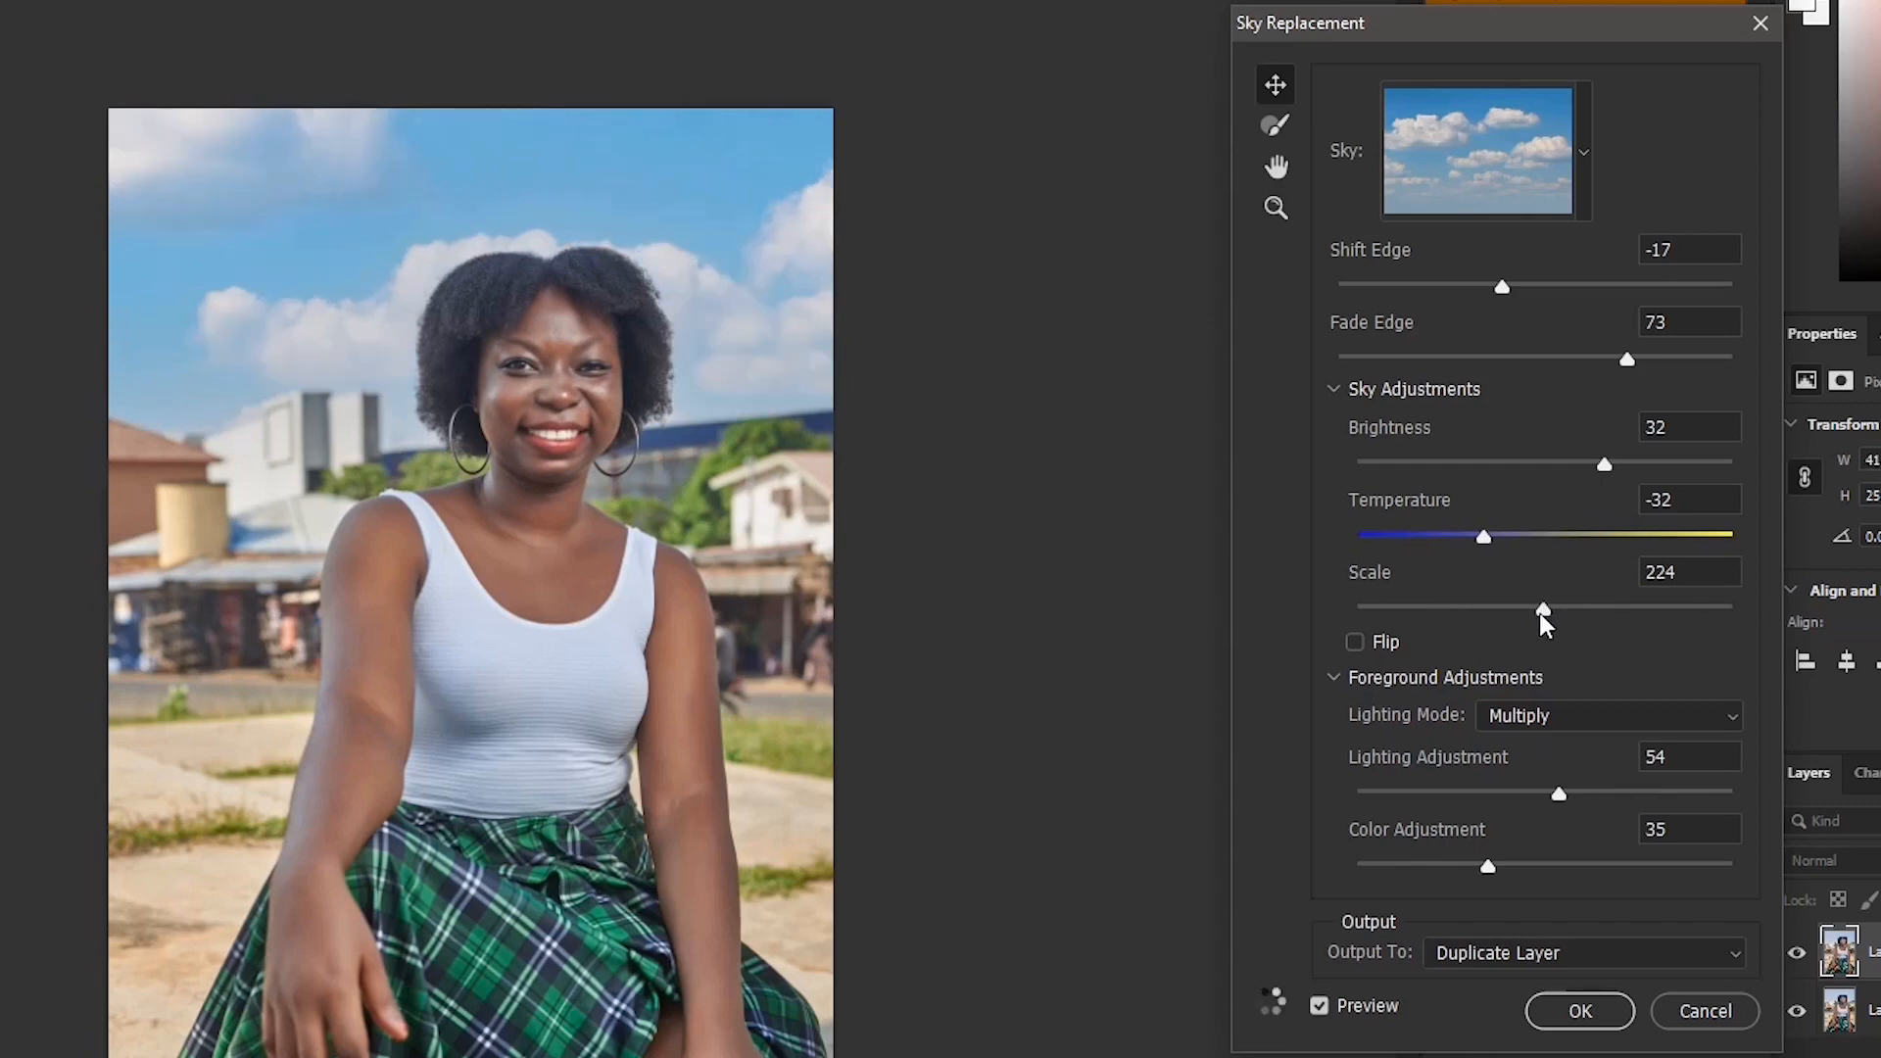
left_click_drag(1540, 609, 1446, 609)
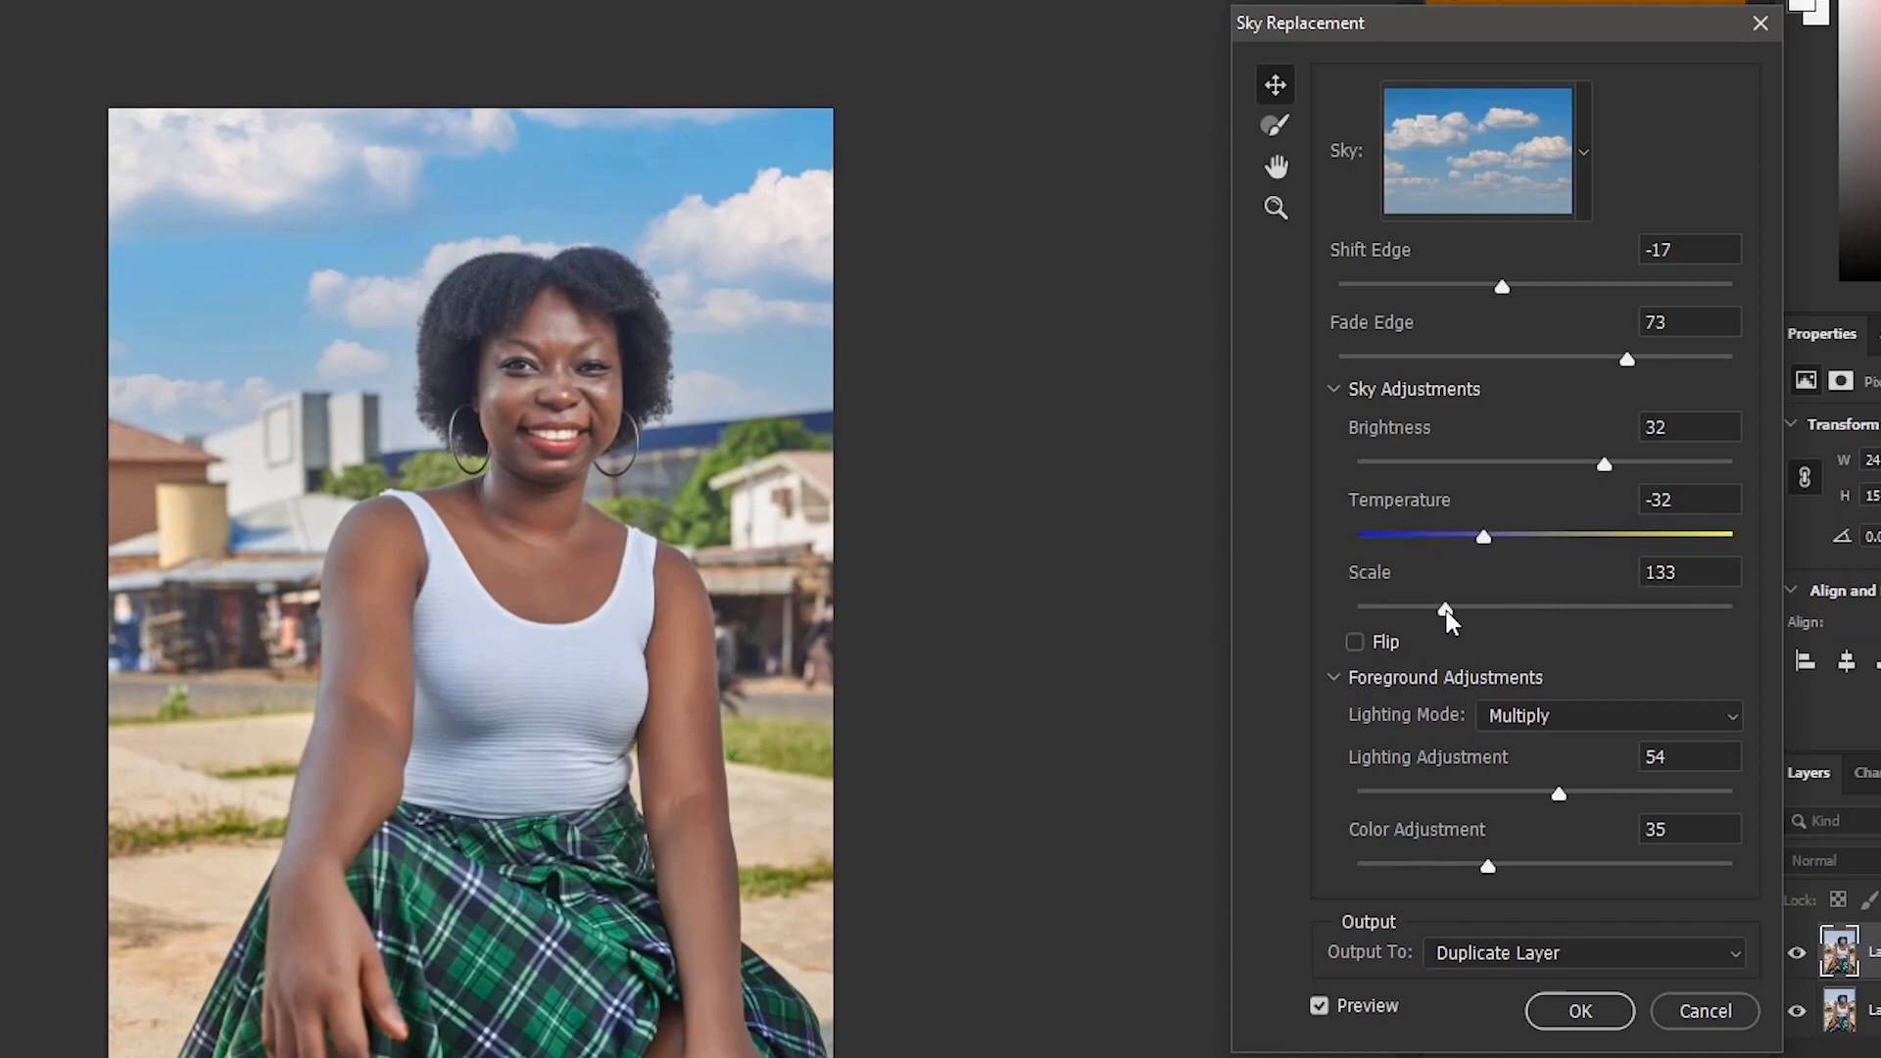
left_click_drag(1446, 610, 1467, 608)
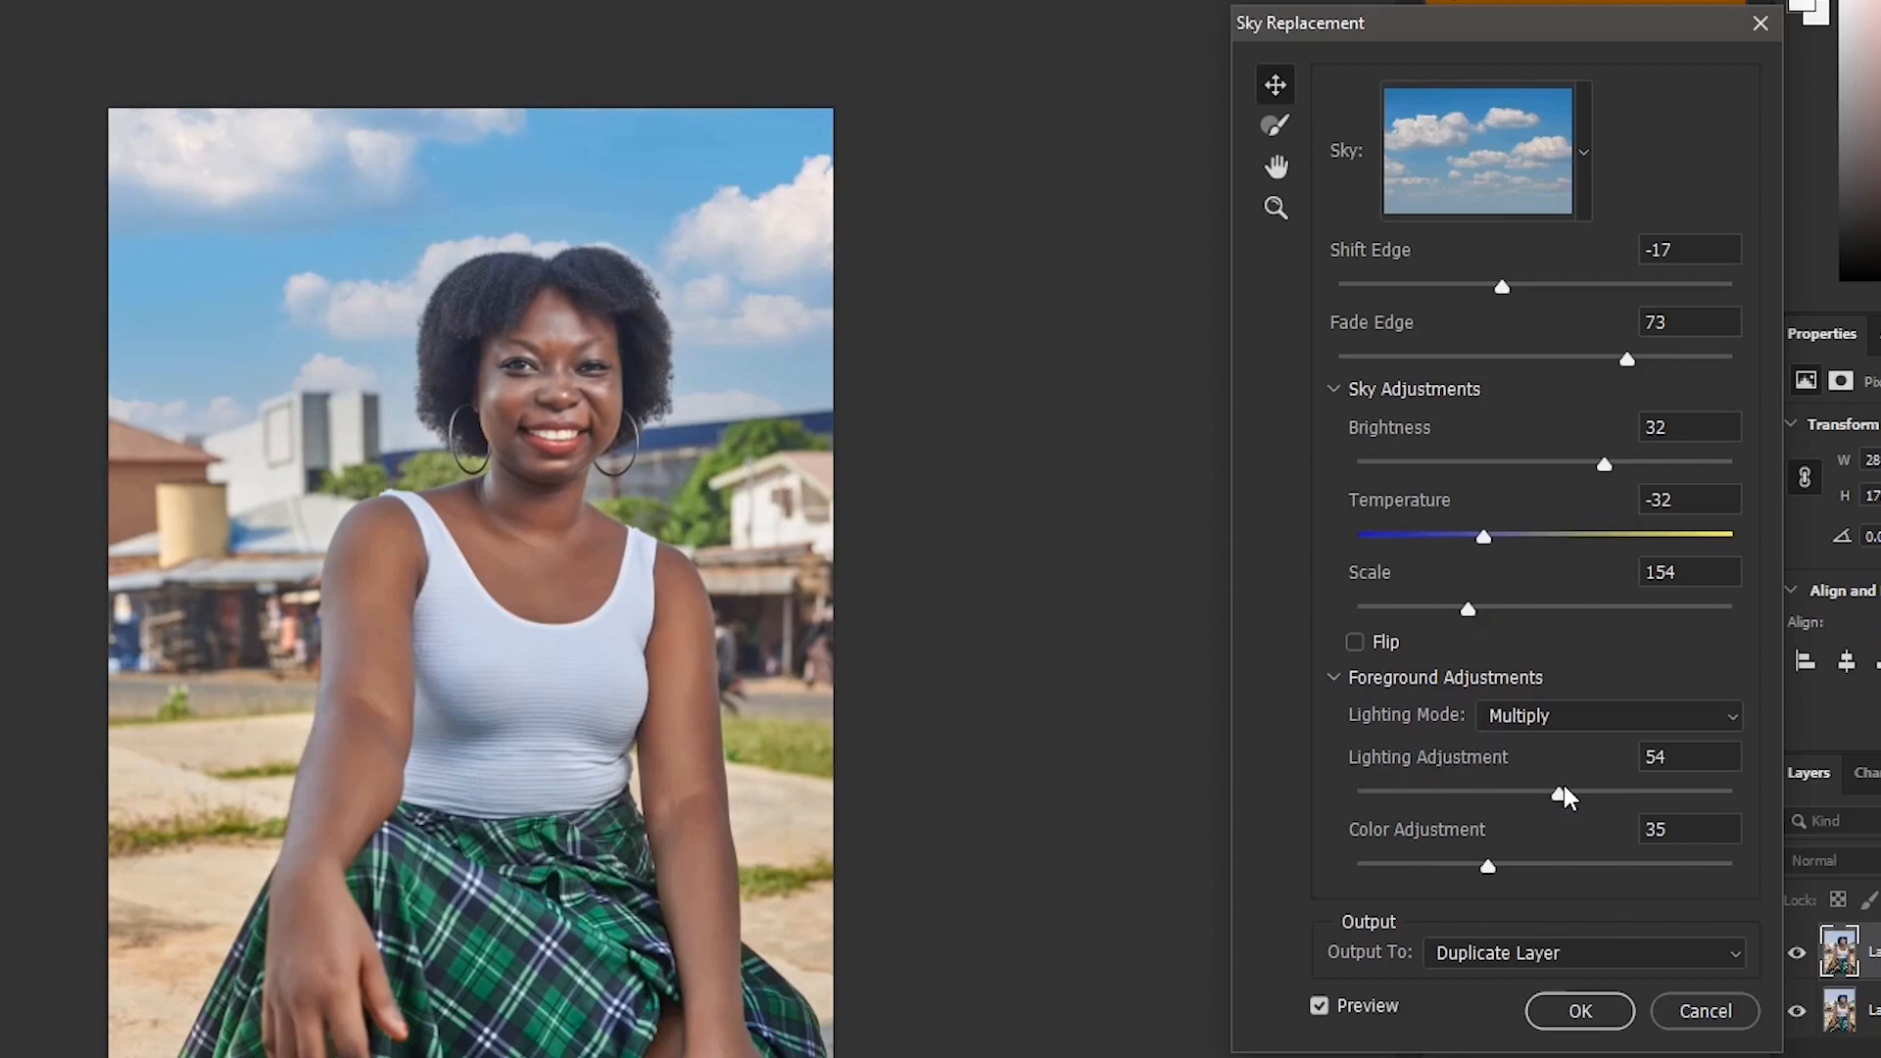
- Set the foreground's Lighting Adjustment to 45 and its Color Adjustment to 31
left_click_drag(1561, 788, 1522, 773)
mouse_move(1484, 862)
left_mouse_down()
mouse_move(1698, 864)
mouse_move(1471, 864)
left_mouse_up()
- Set the sky replacement output to New Layers and apply it
left_click(1469, 958)
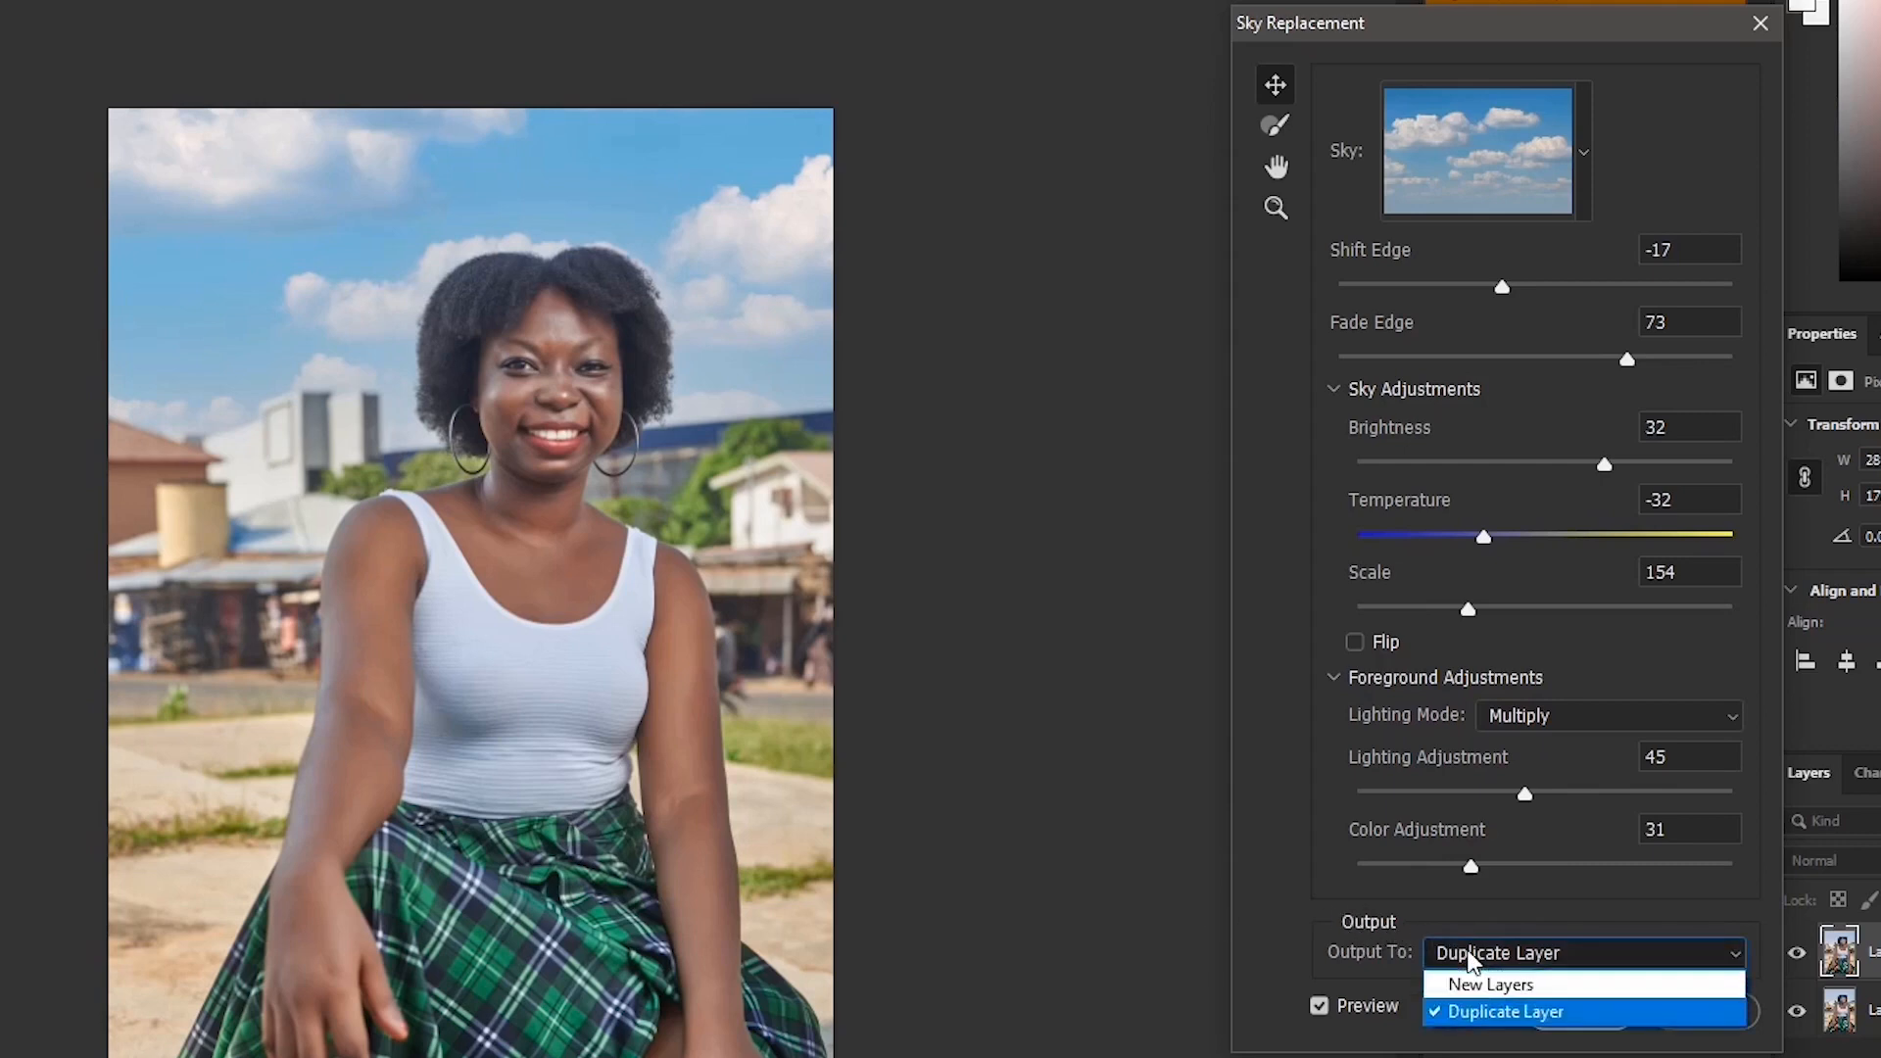
left_click(1505, 996)
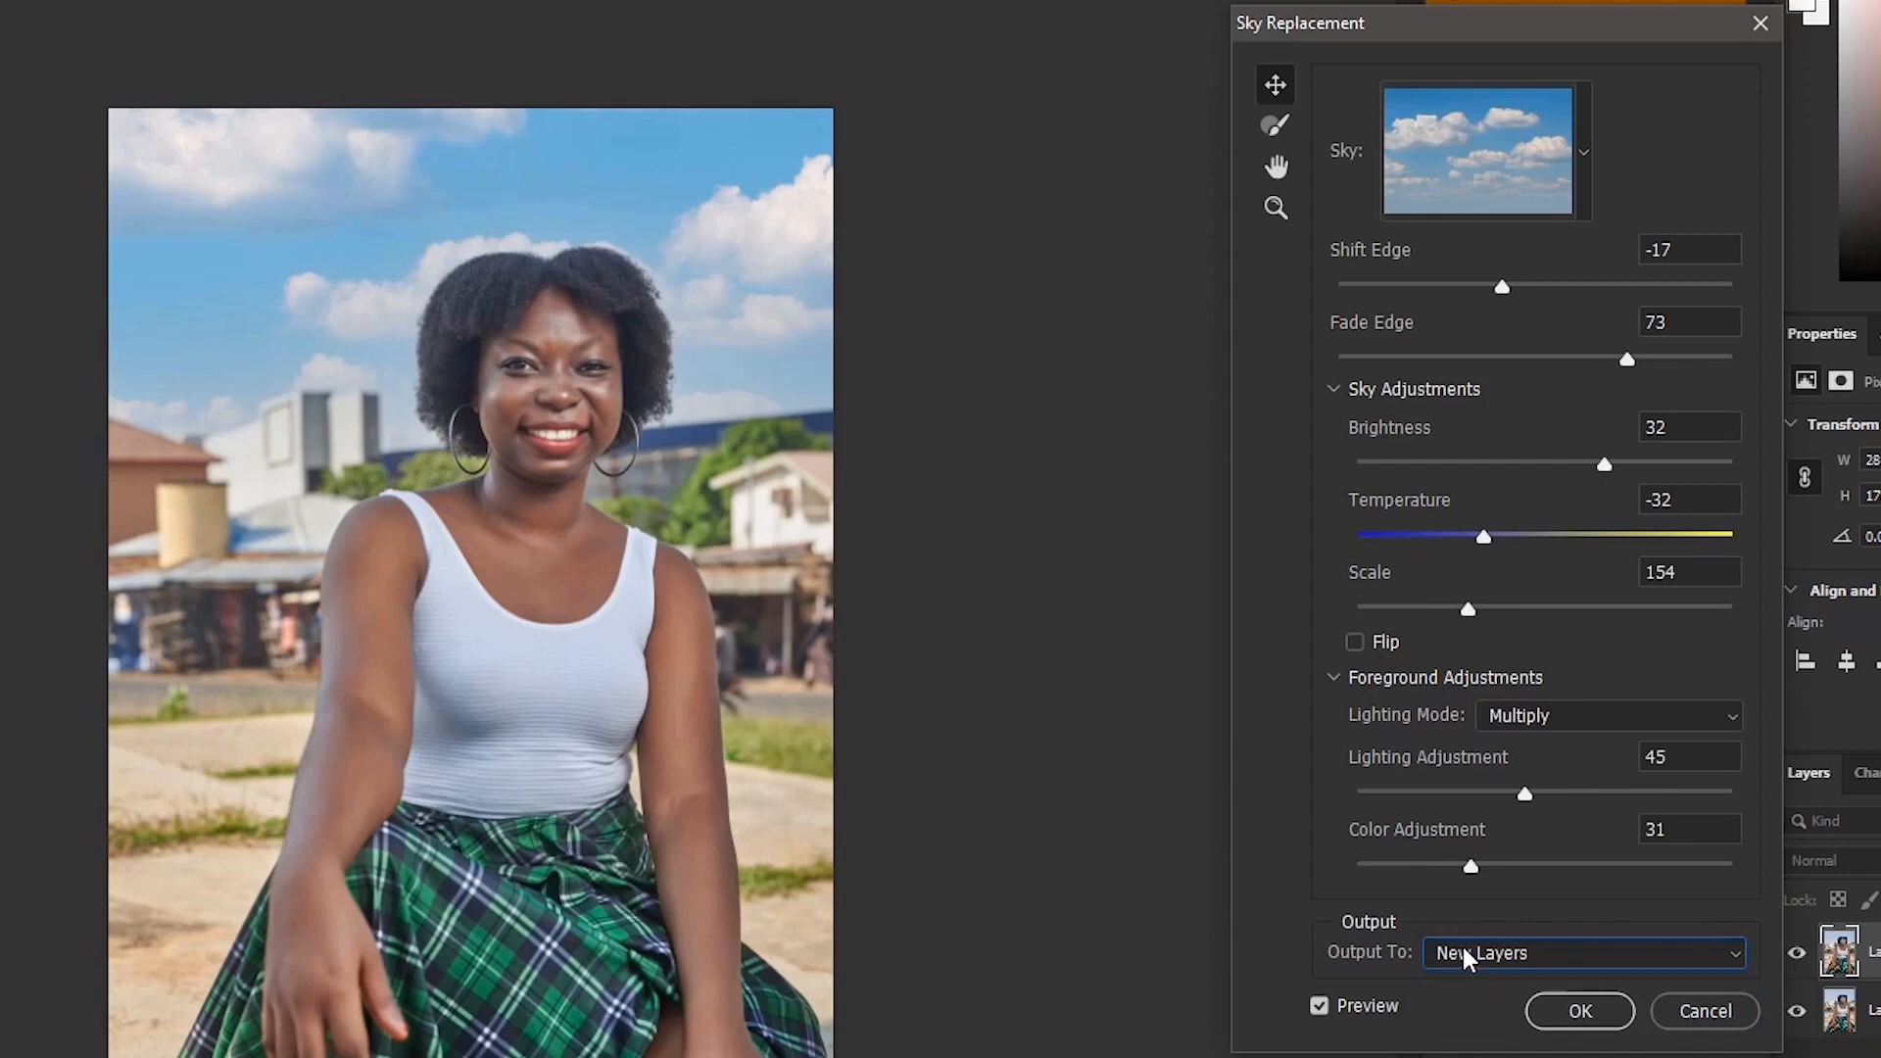
left_click(1466, 958)
left_click(1464, 1009)
left_click(1516, 960)
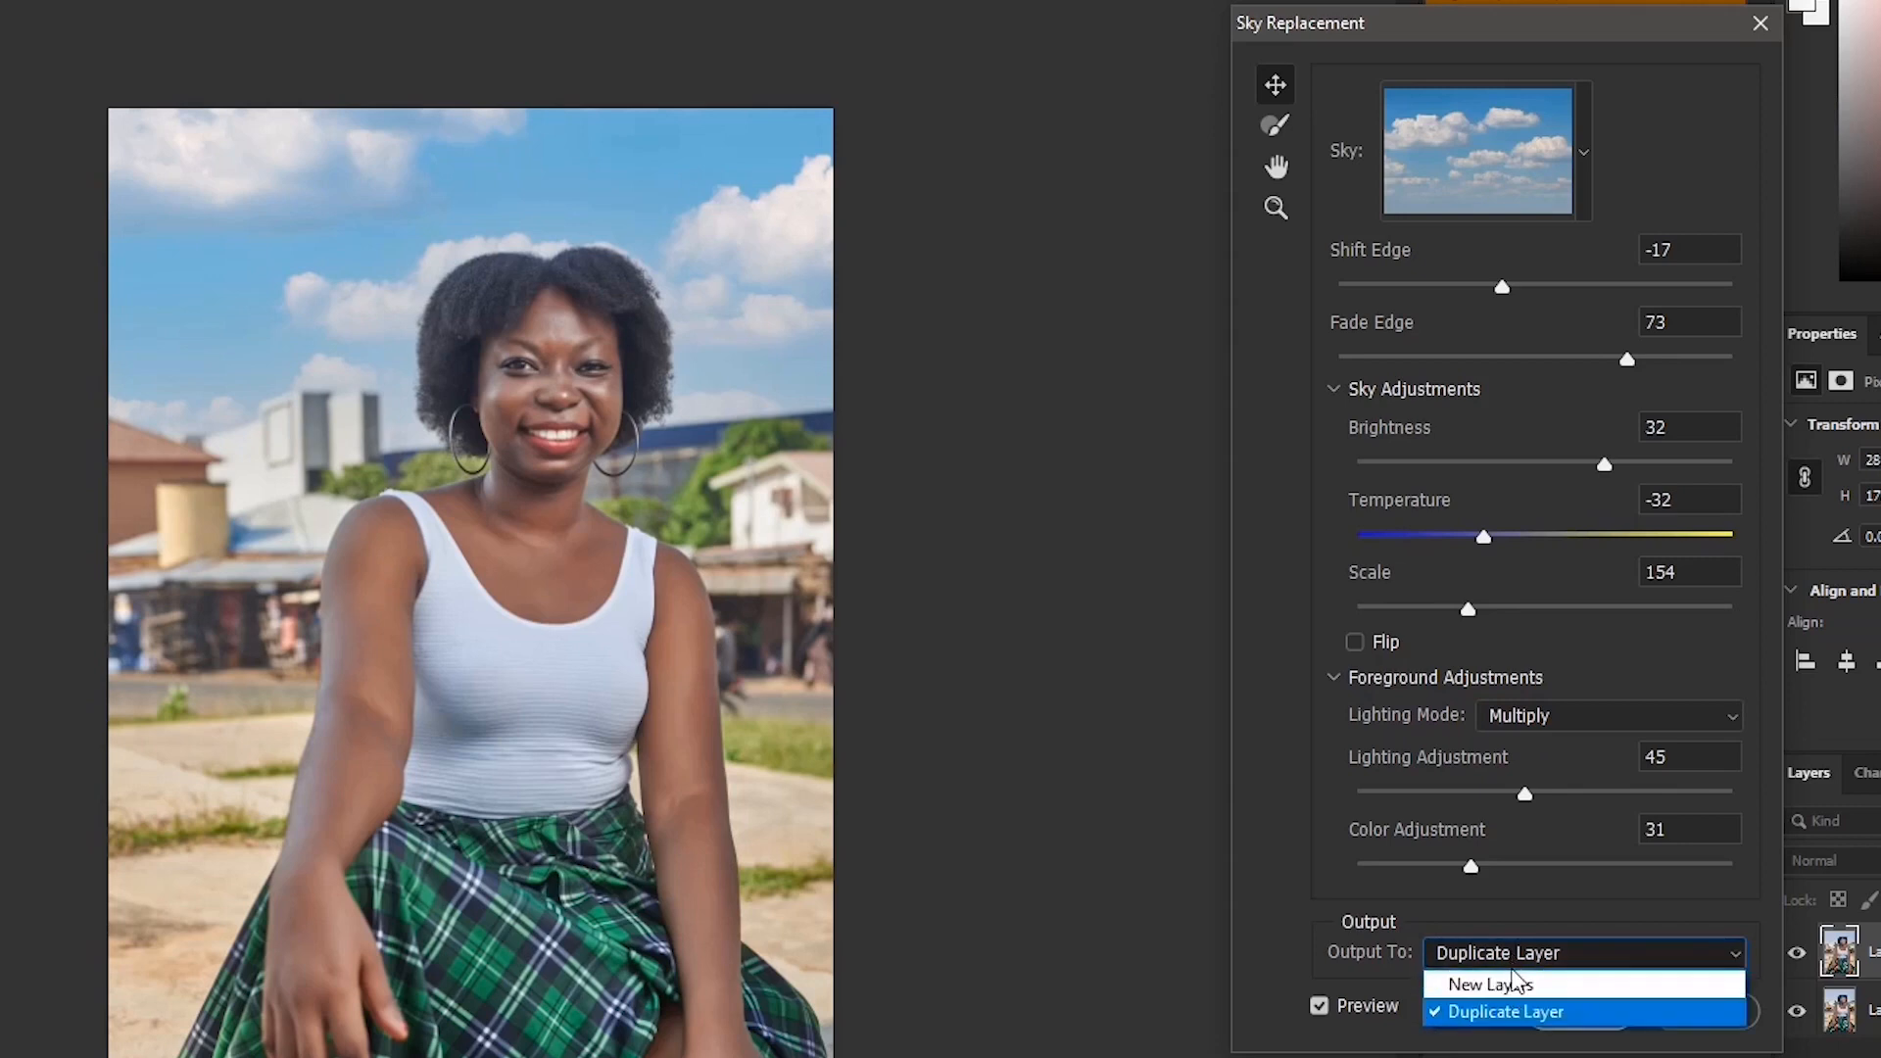
left_click(1514, 984)
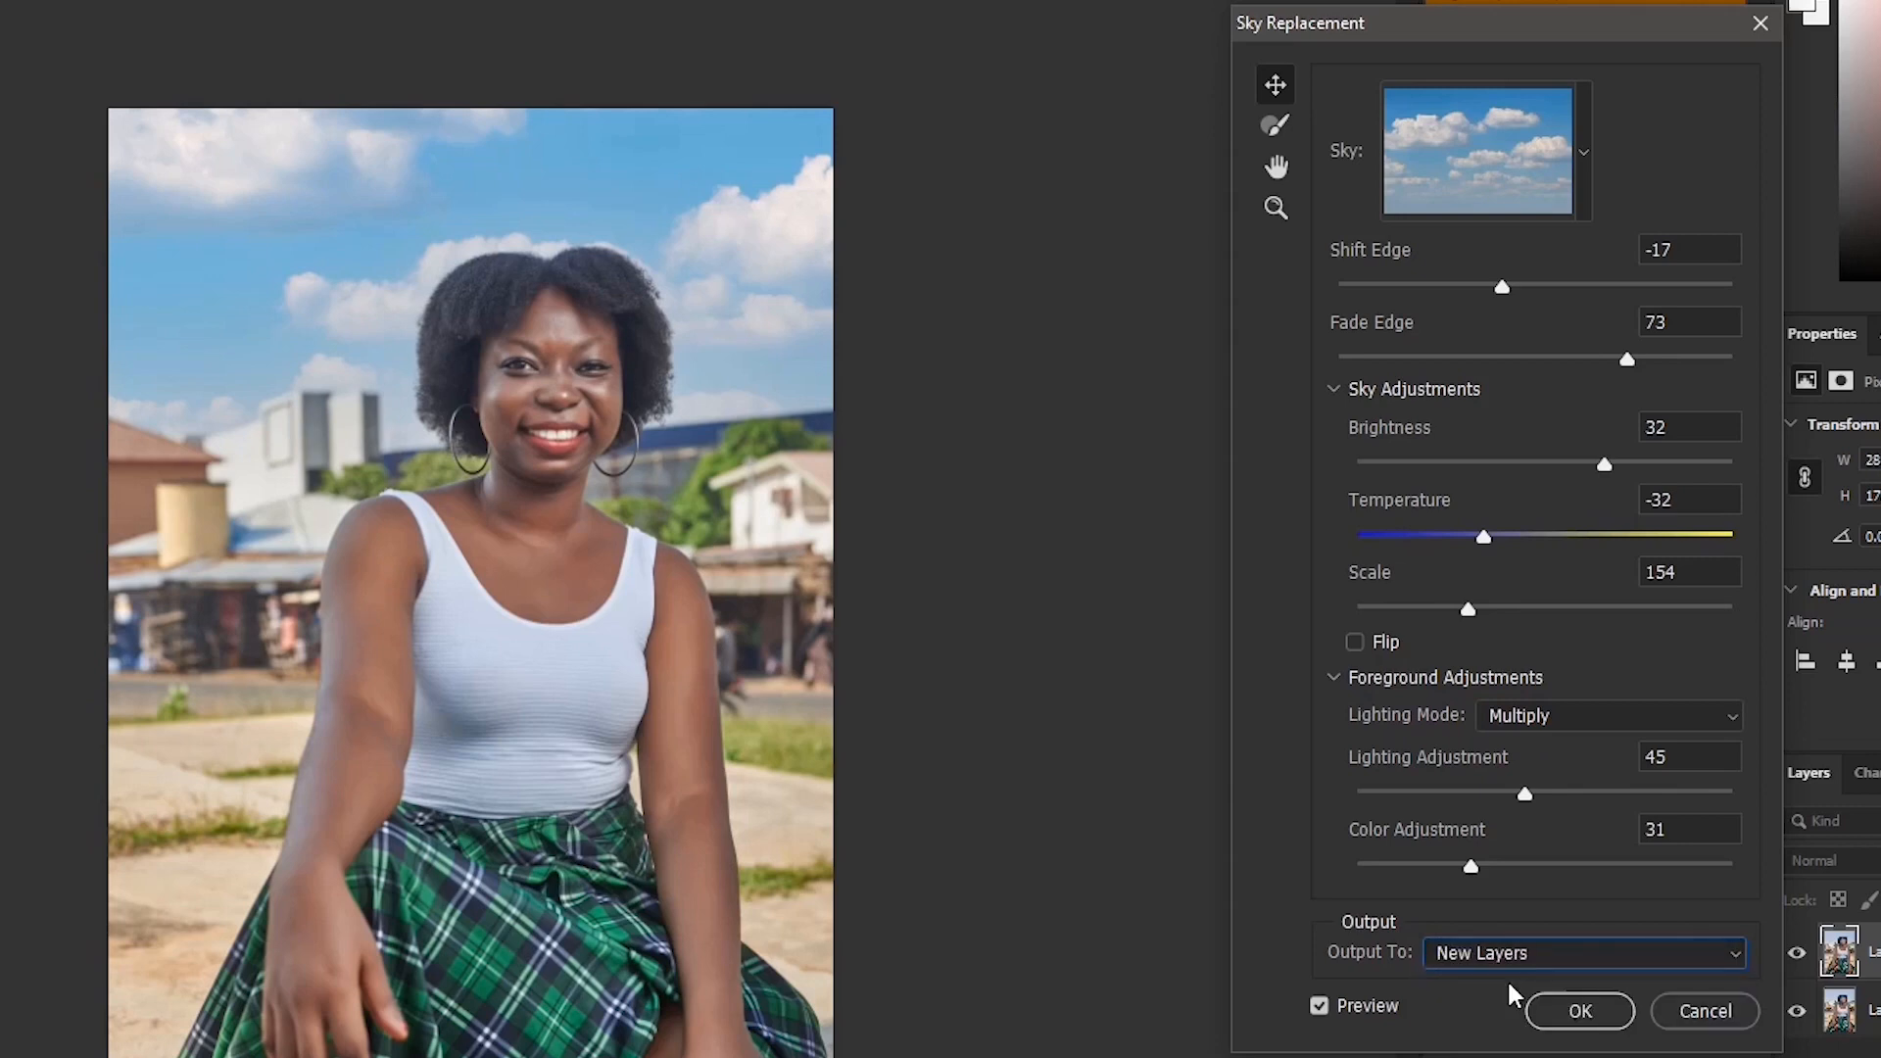
left_click(1579, 1010)
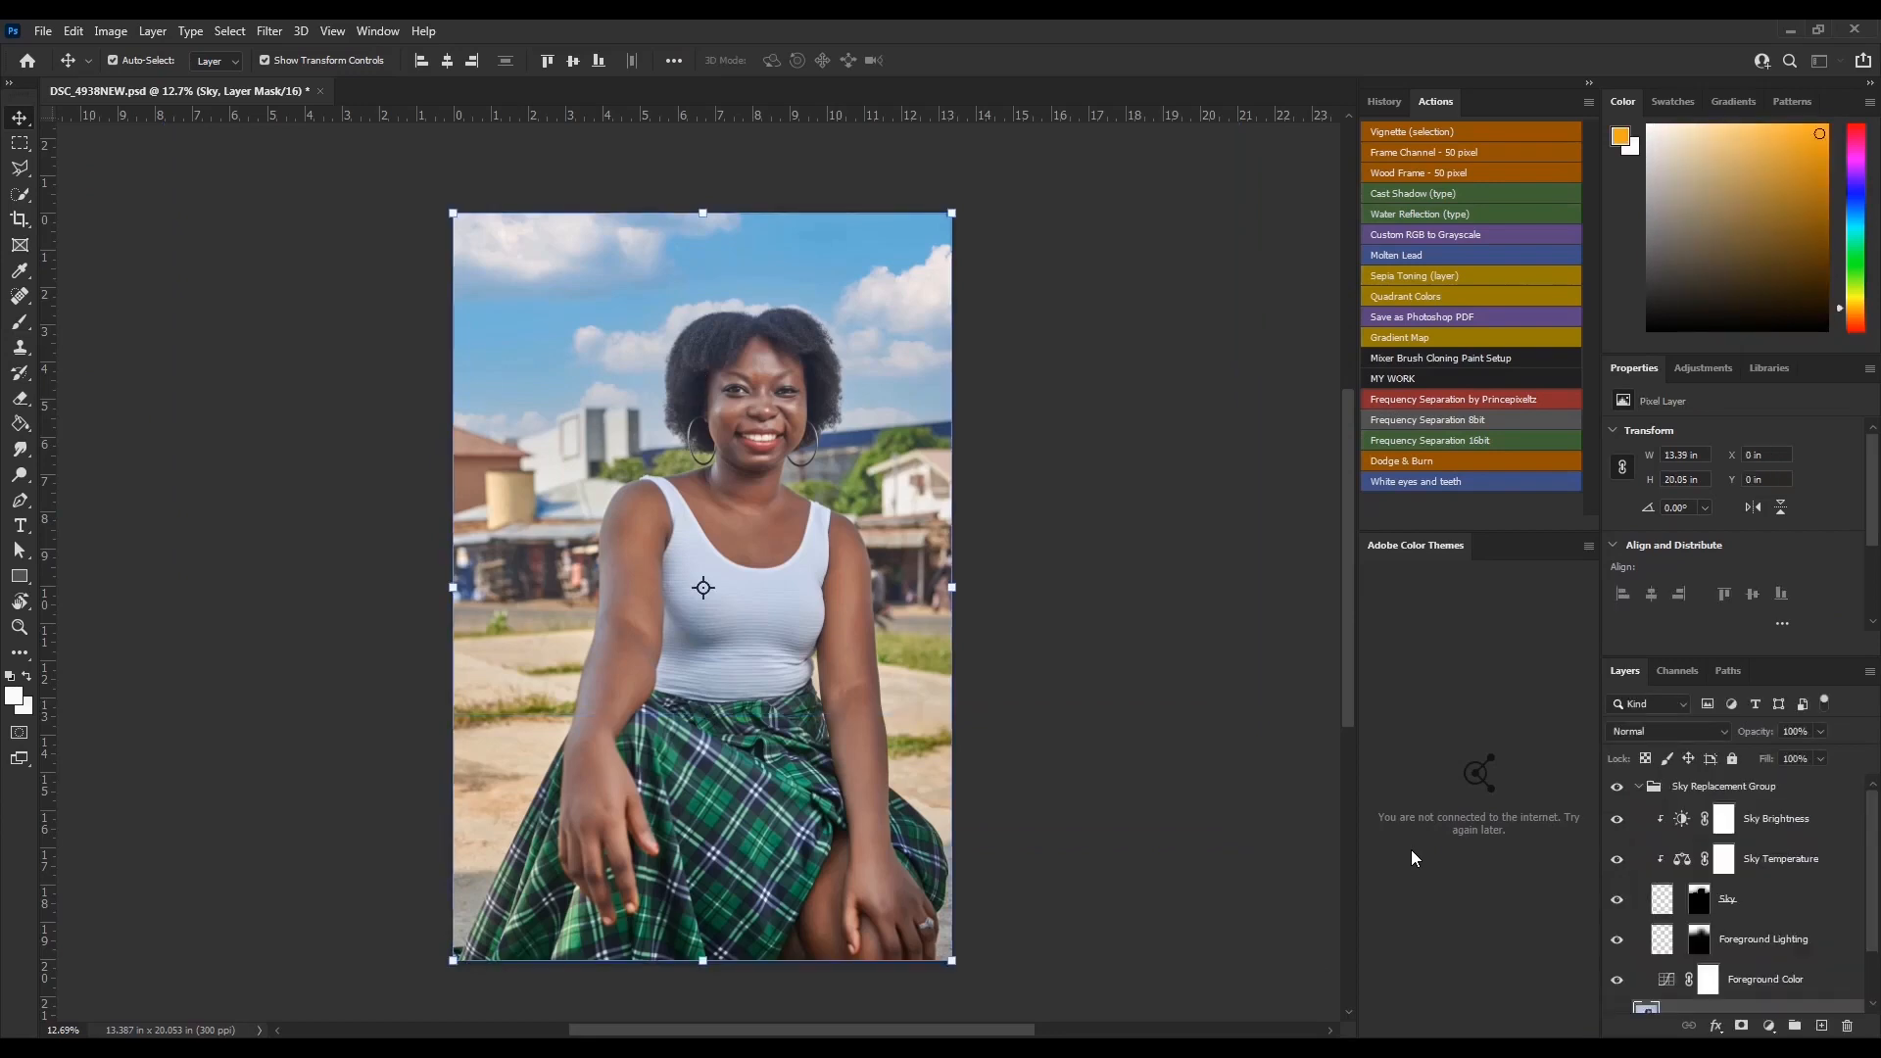
- Compare the photo with and without the Sky Replacement Group, leaving it visible and its layers expanded
left_click(1639, 787)
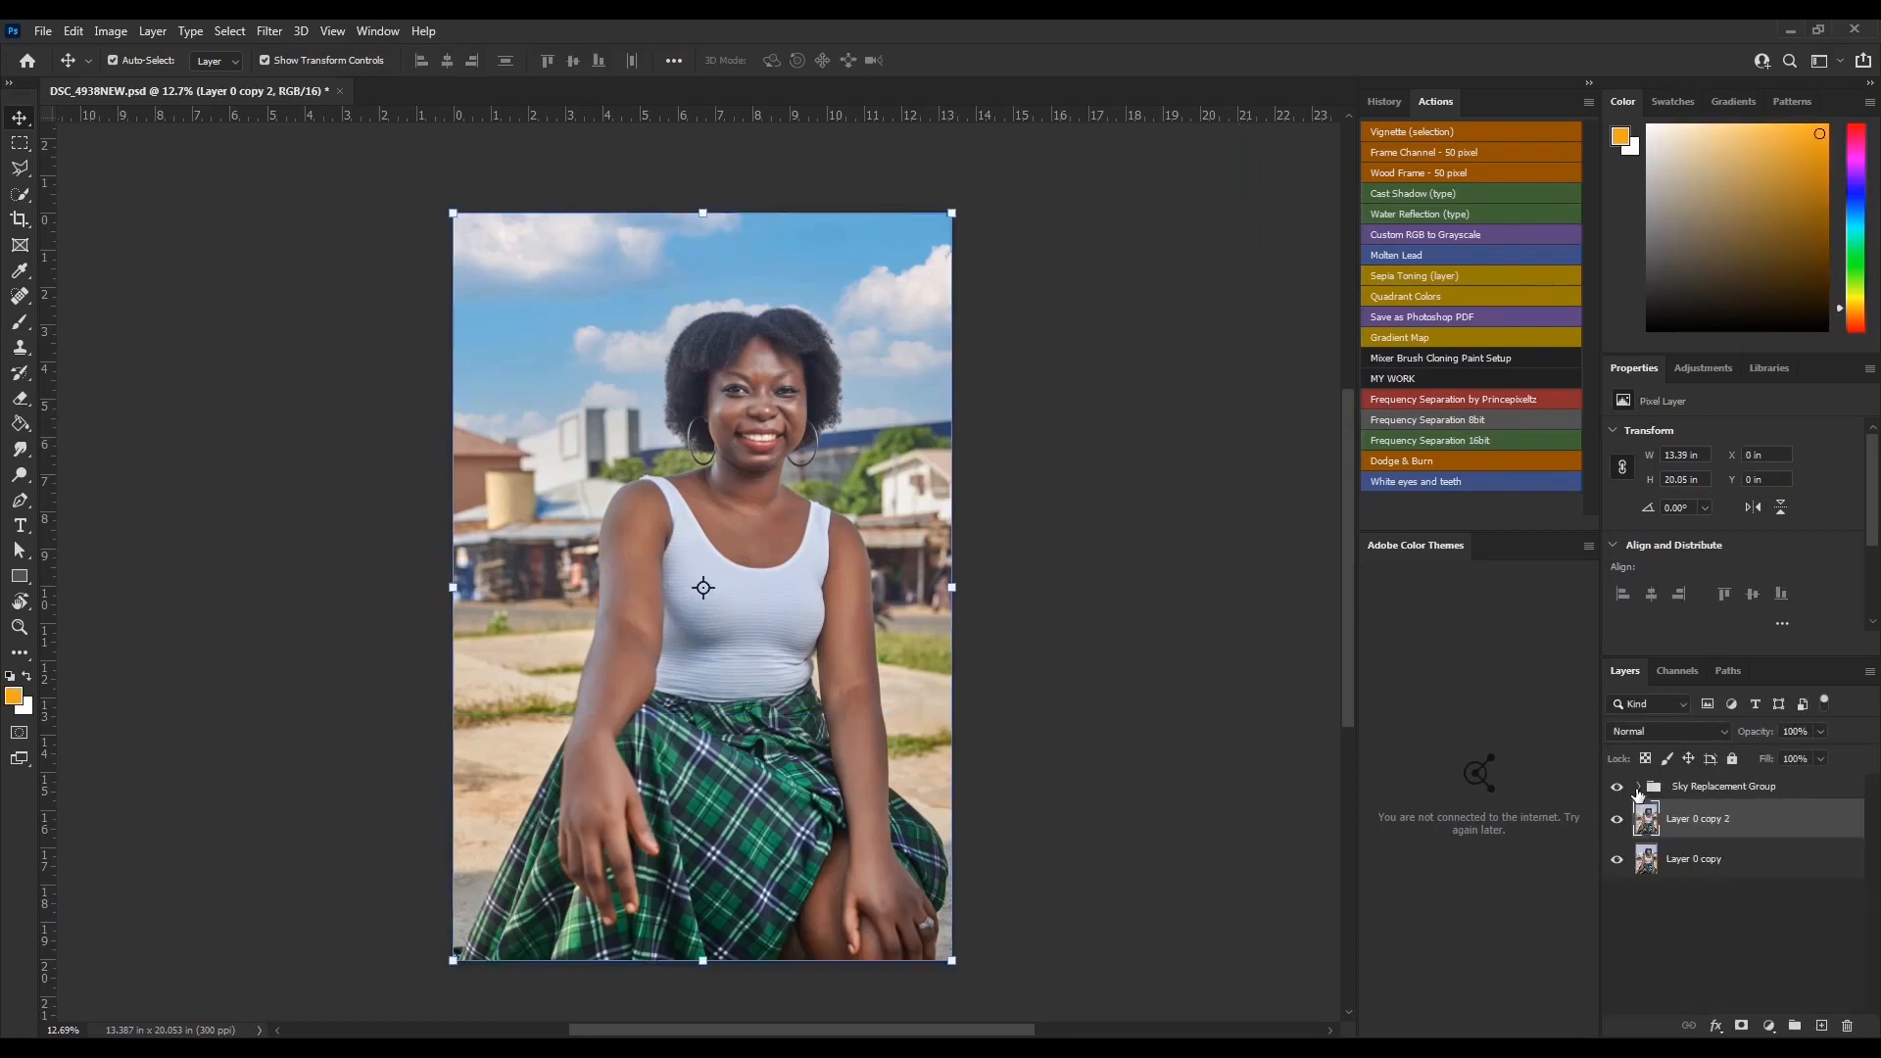
left_click(1641, 795)
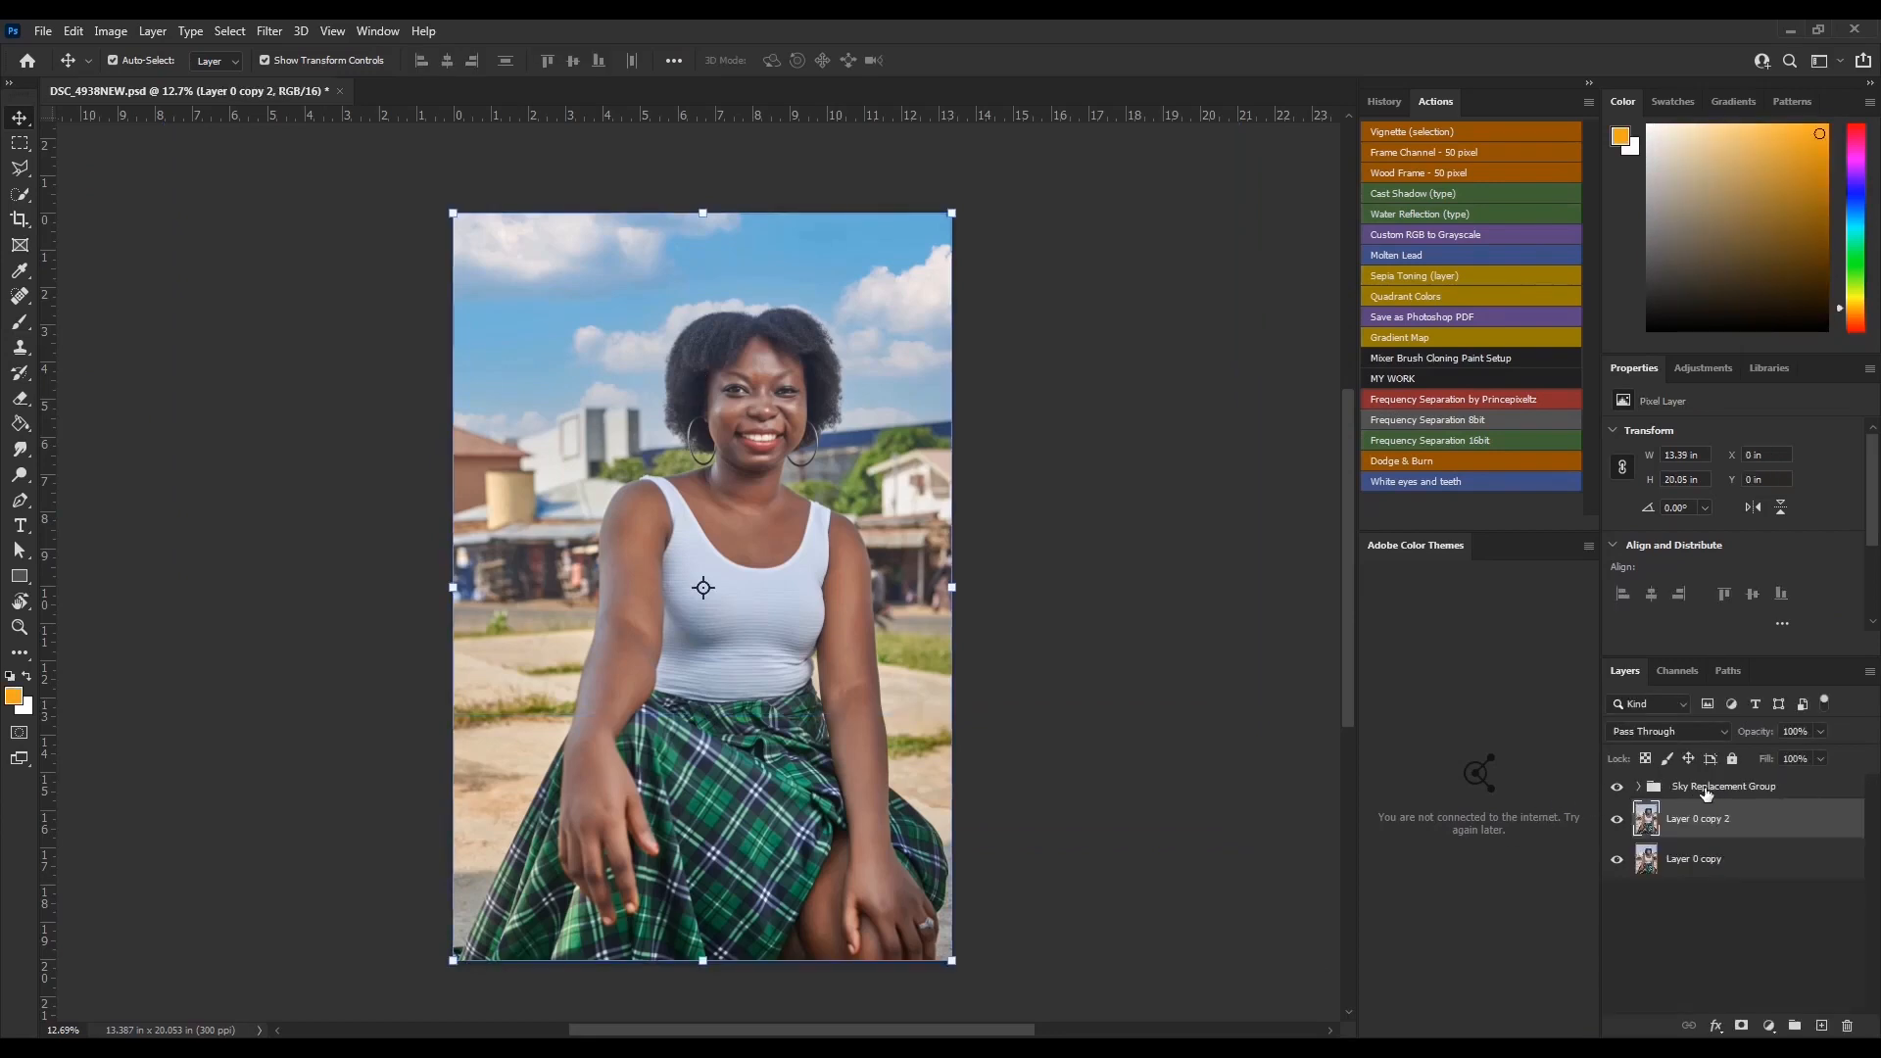
left_click(1617, 788)
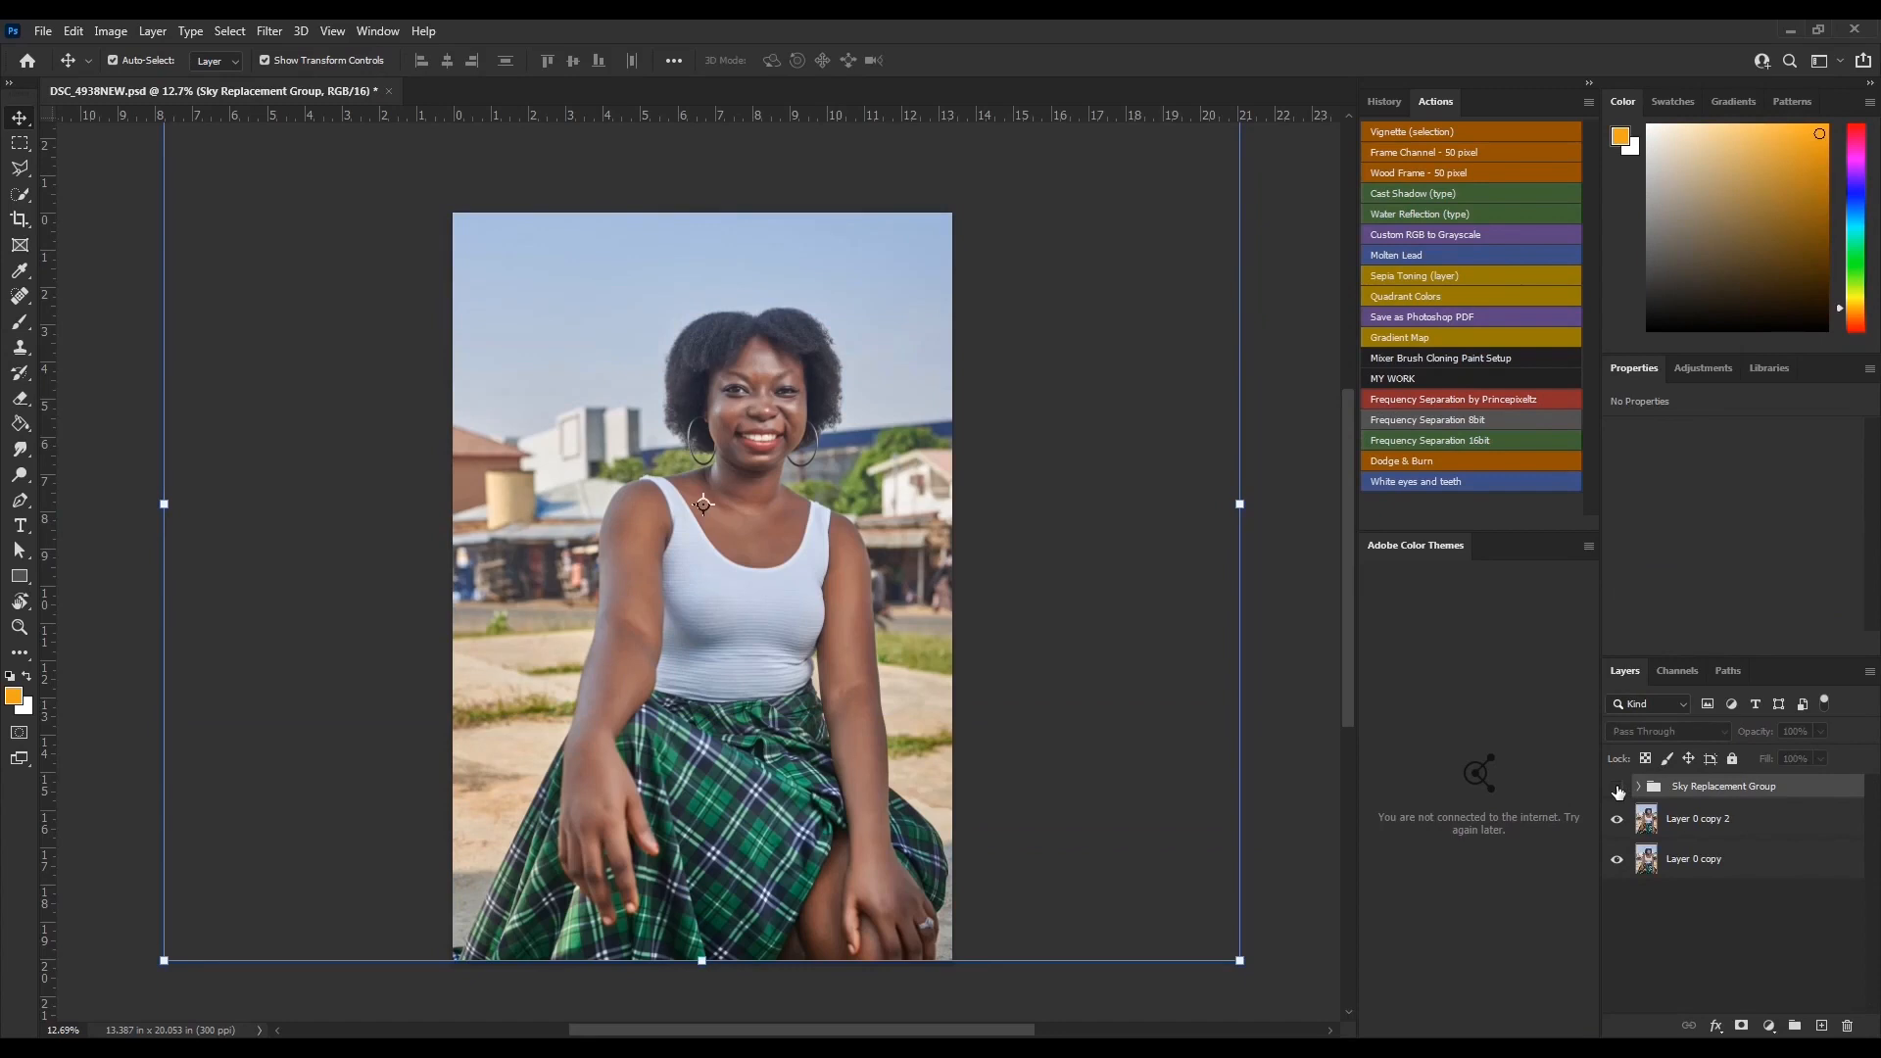
left_click(1617, 787)
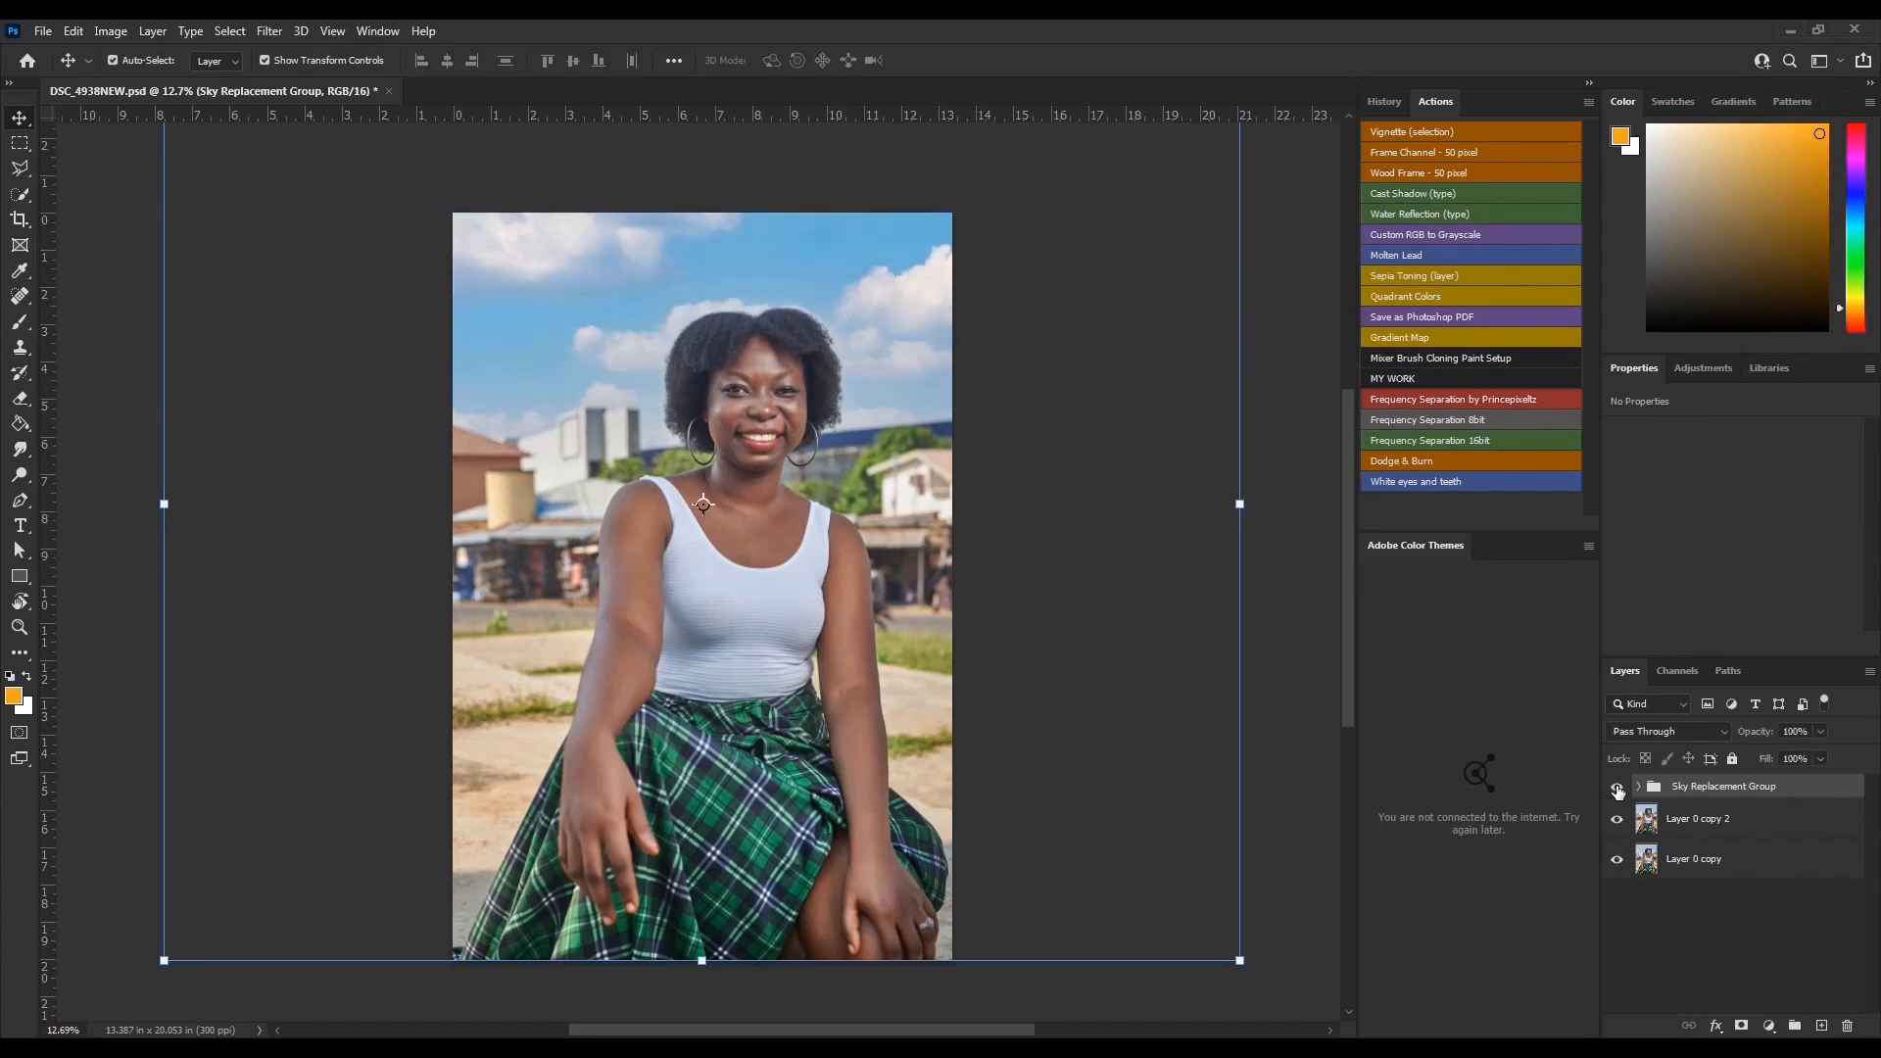
left_click(1638, 787)
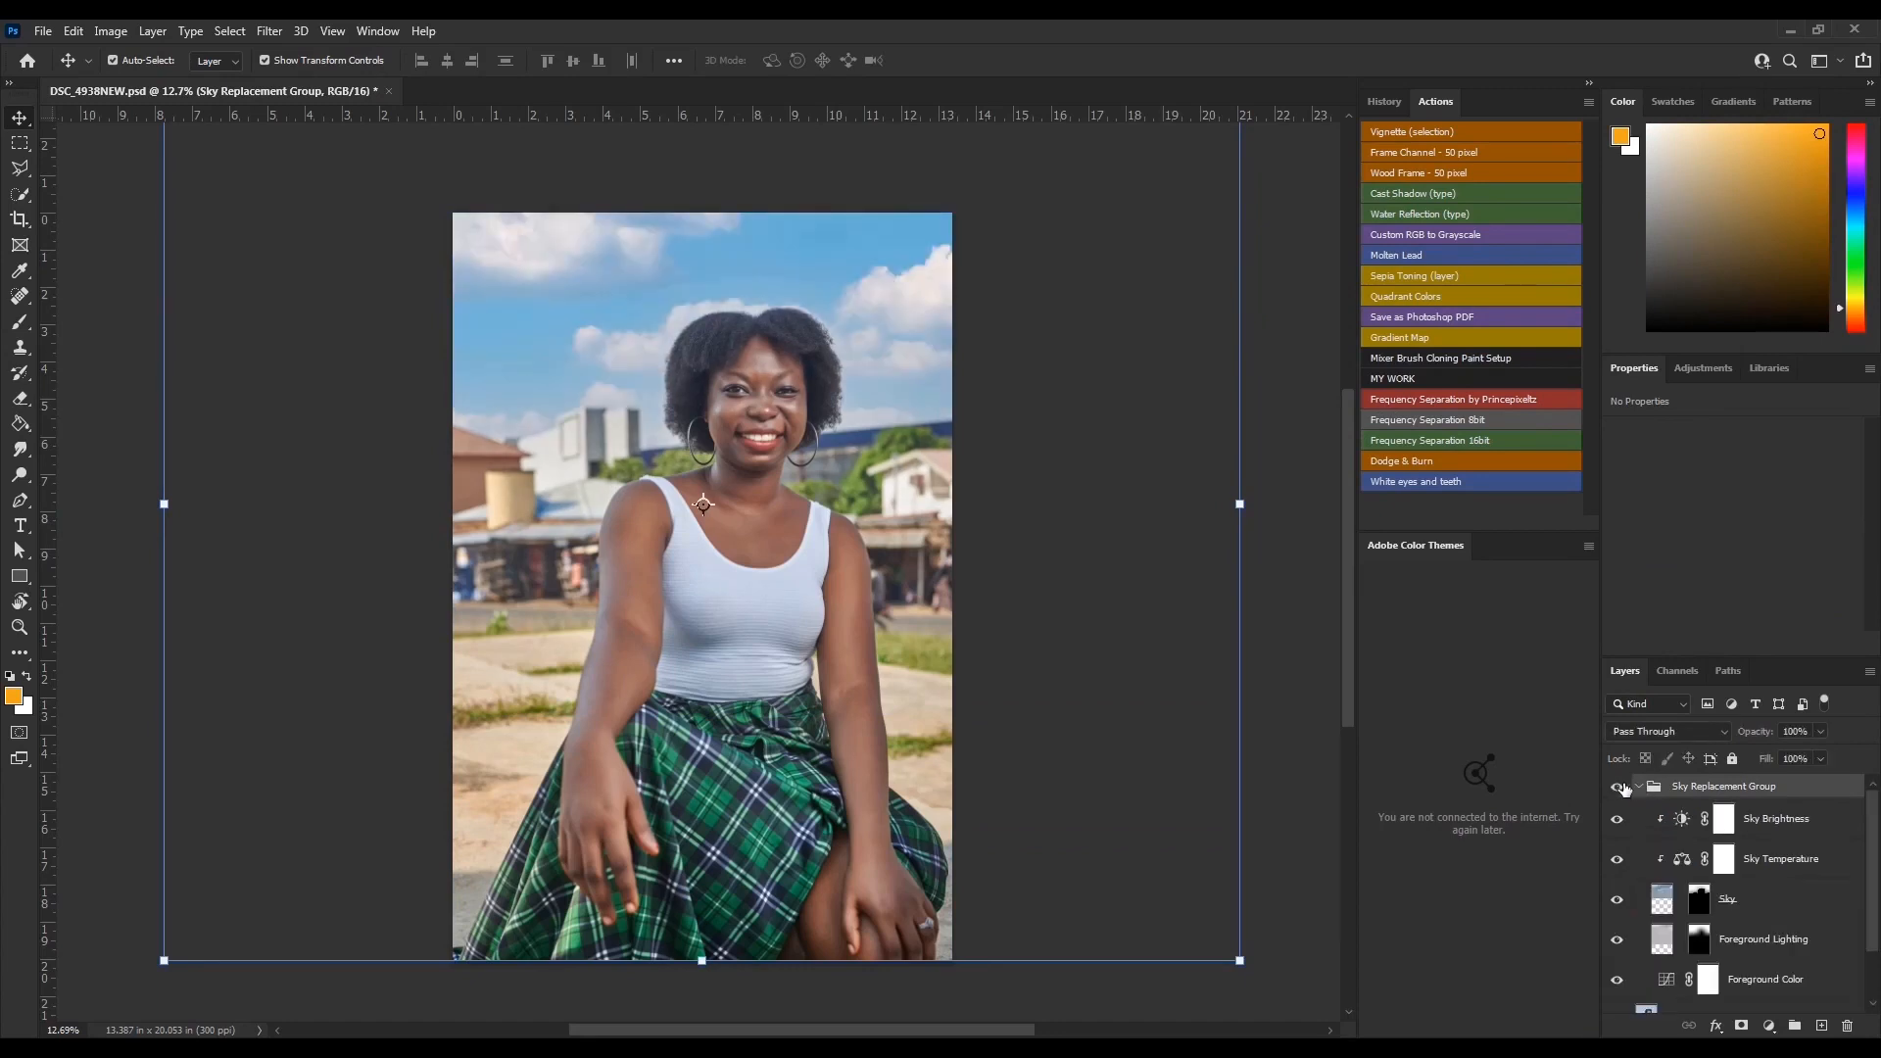
left_click(1284, 748)
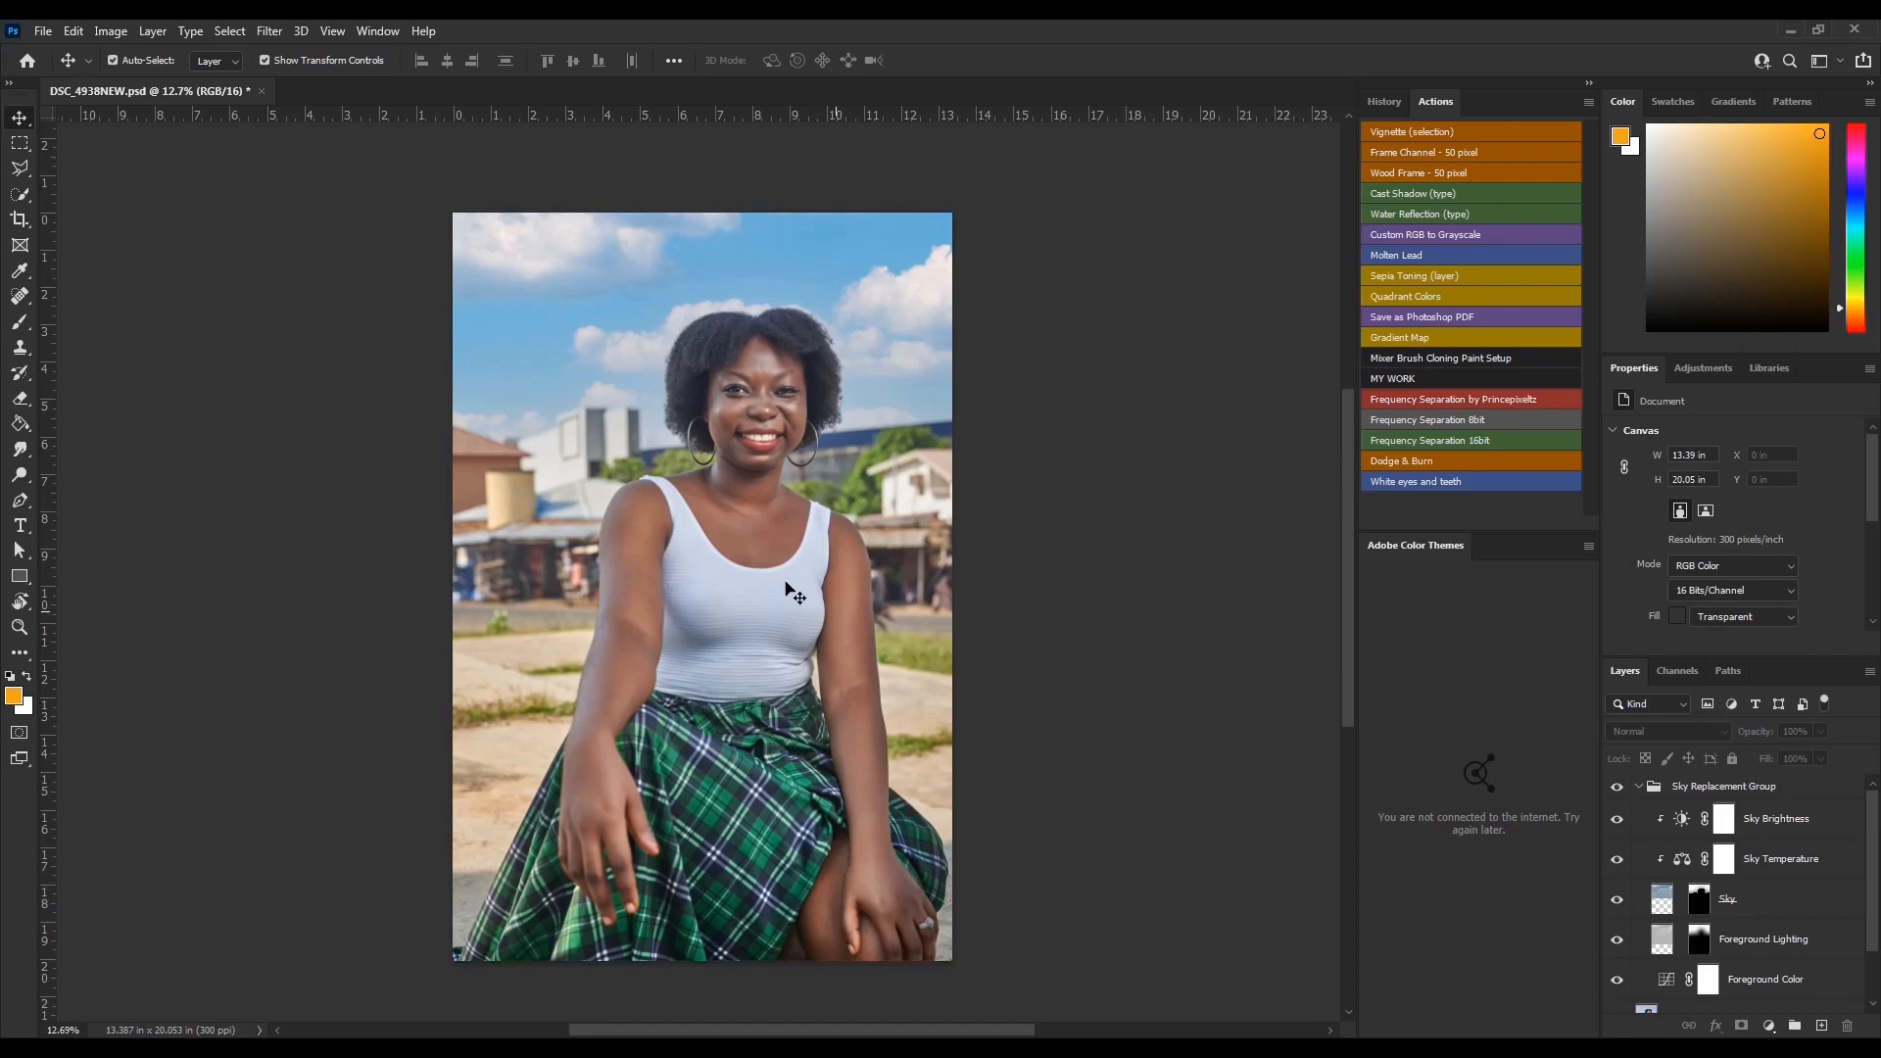
- Examine up close how the new sky blends around the hair and building edges, and review the whole photo
scroll(573, 420, "up", 1)
scroll(568, 416, "up", 4)
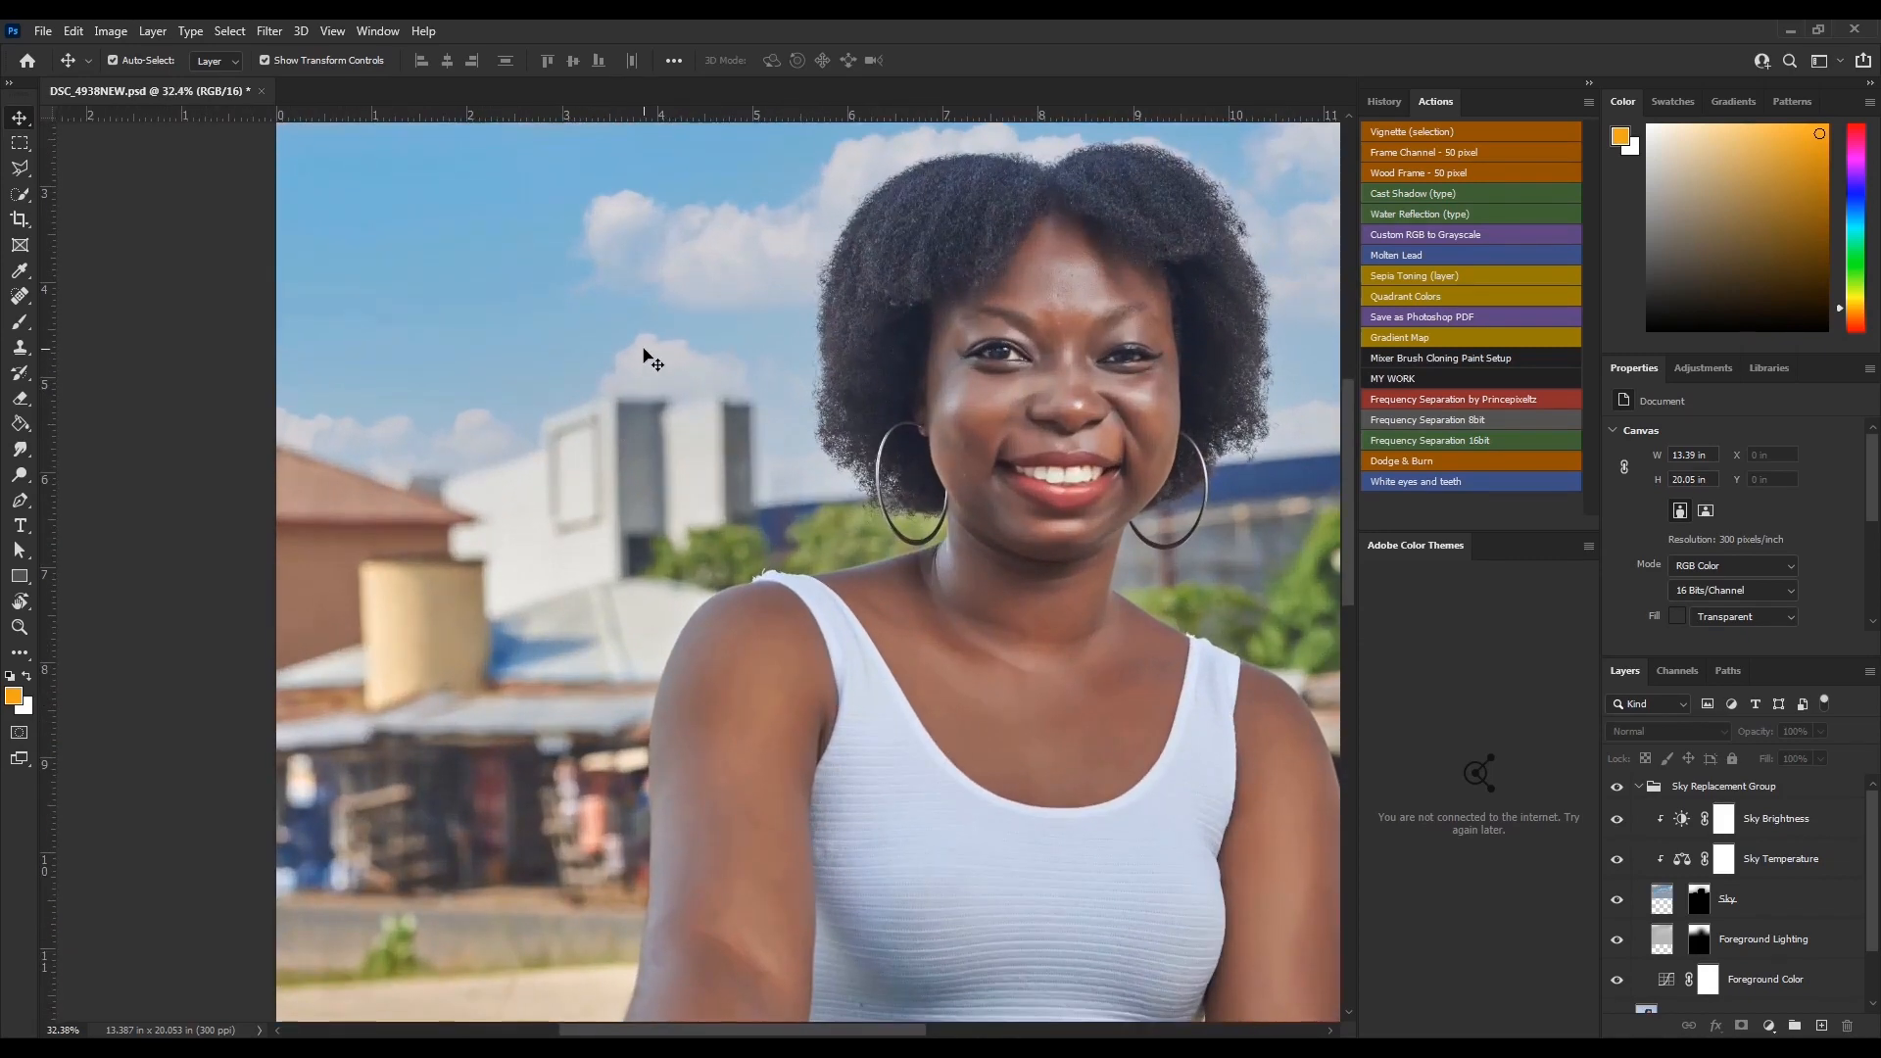
scroll(647, 352, "up", 2)
scroll(646, 255, "down", 1)
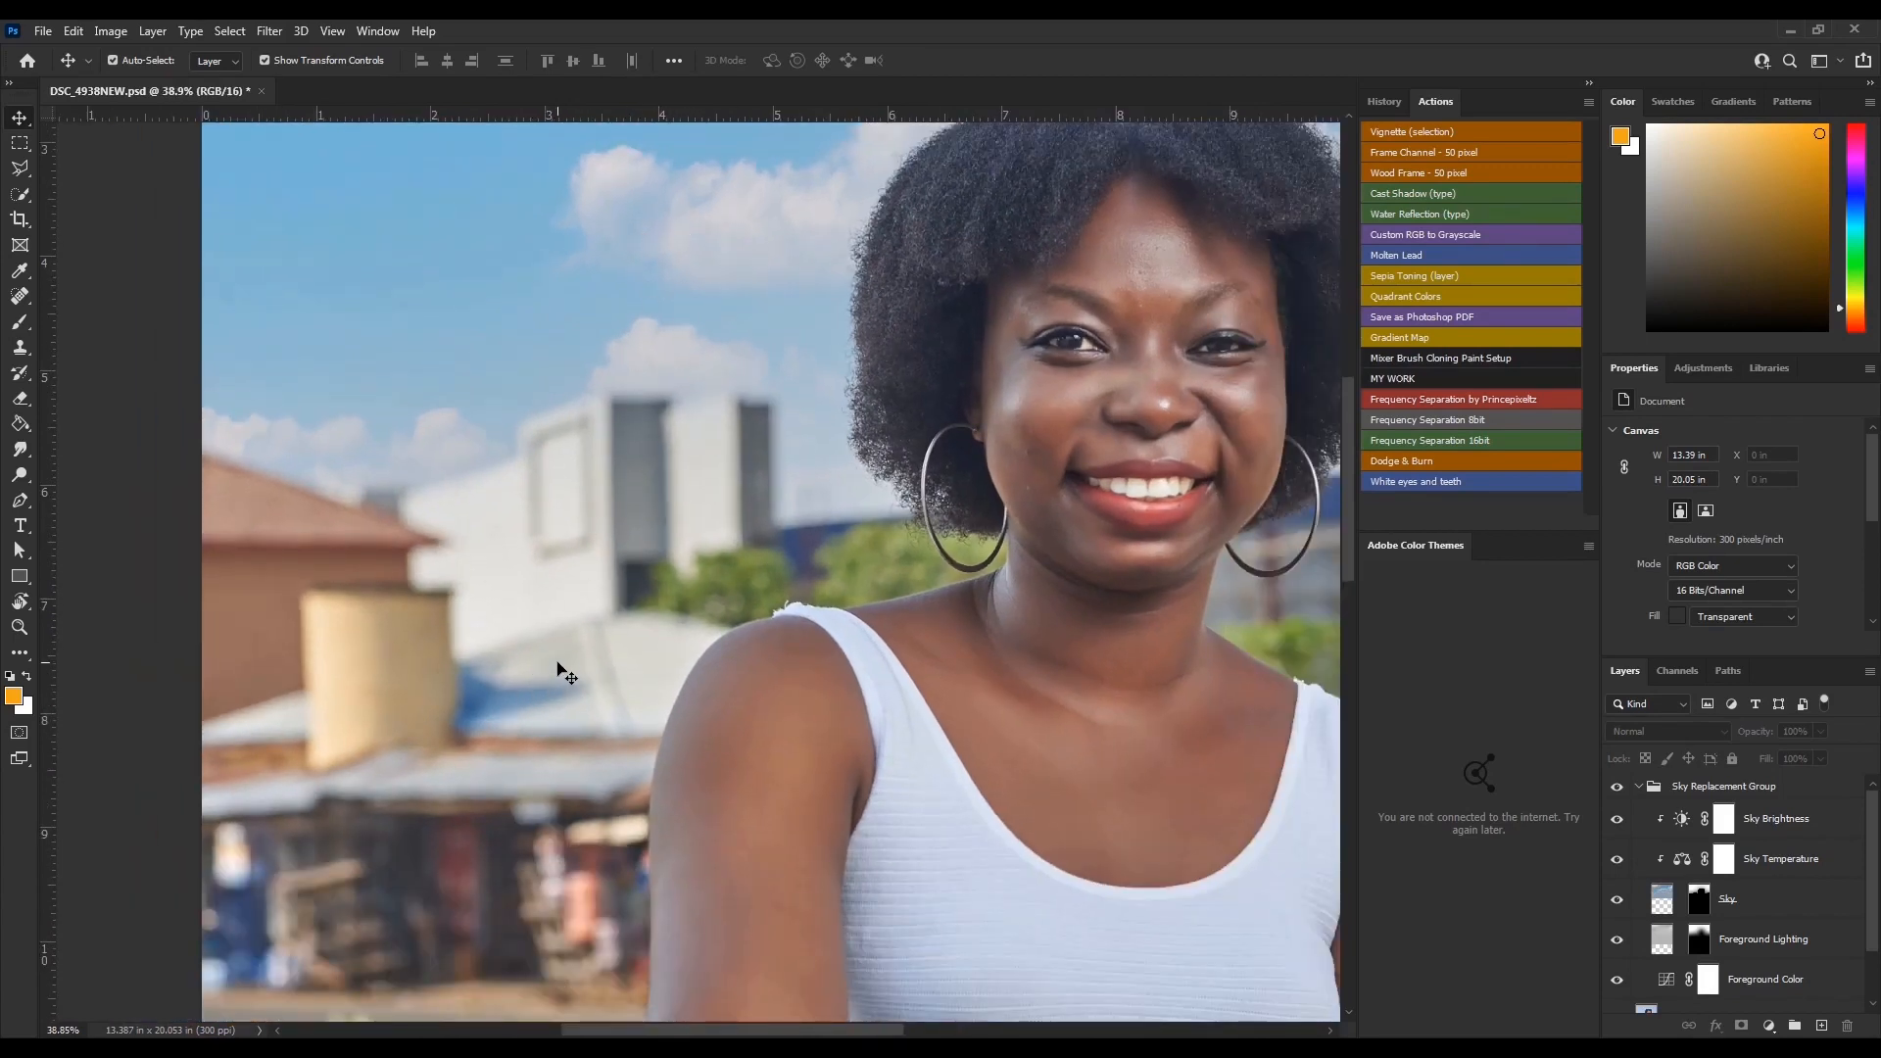
scroll(564, 672, "down", 5)
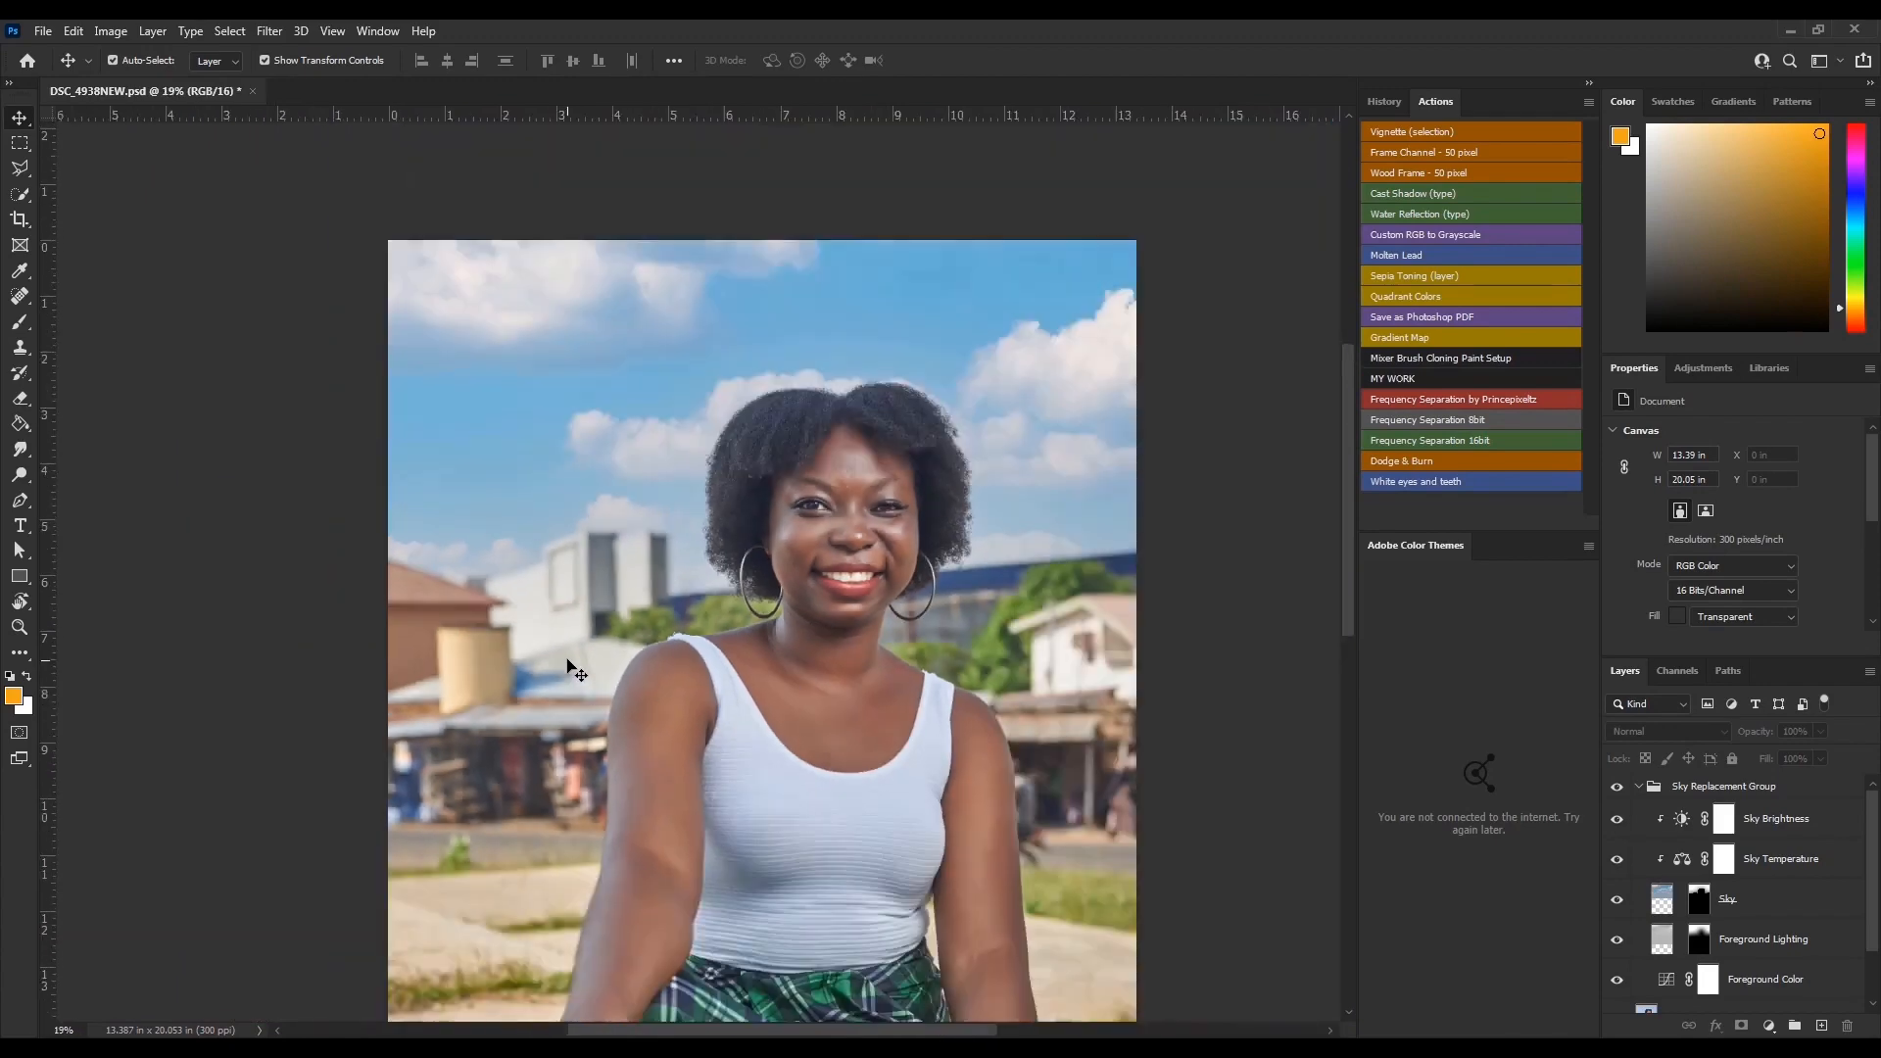
left_click_drag(1345, 467, 1344, 573)
scroll(791, 697, "down", 1)
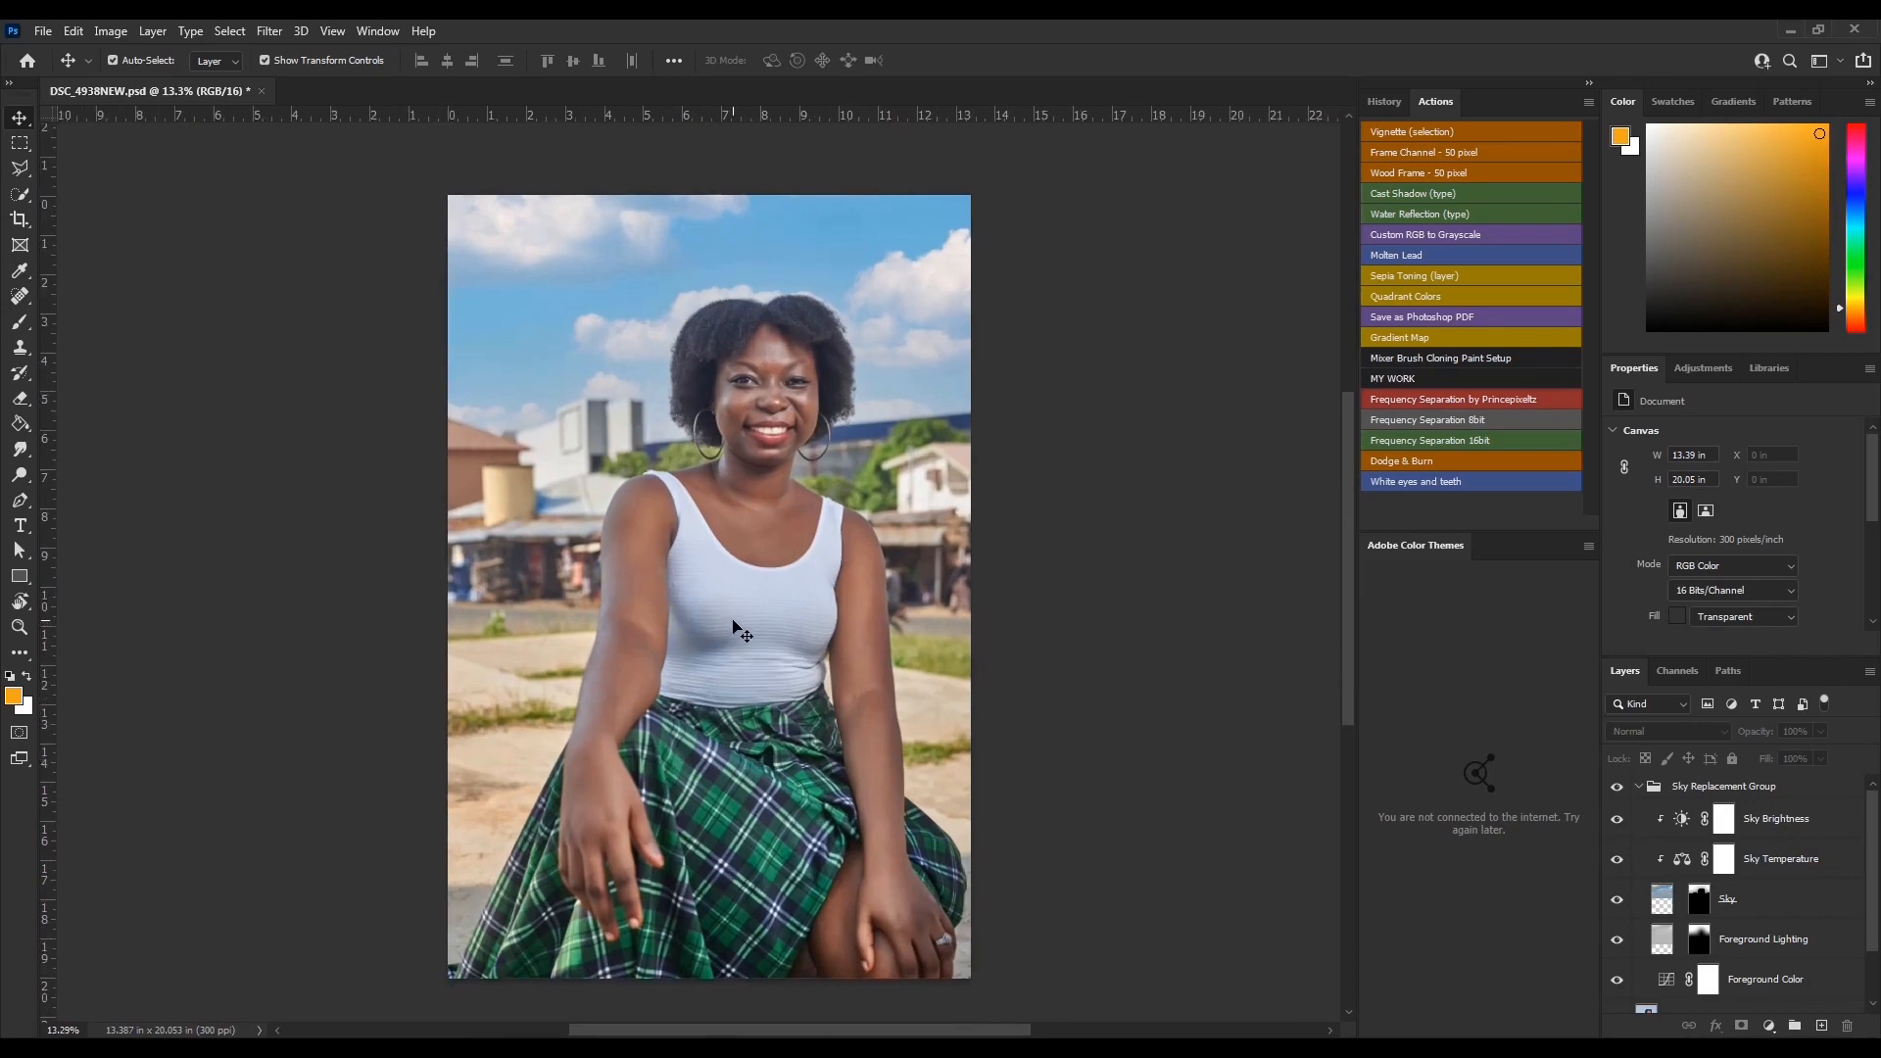
- Apply a Gaussian Blur to the Sky layer to soften the clouds behind the woman
left_click(740, 623)
scroll(581, 337, "up", 1)
scroll(581, 337, "up", 4)
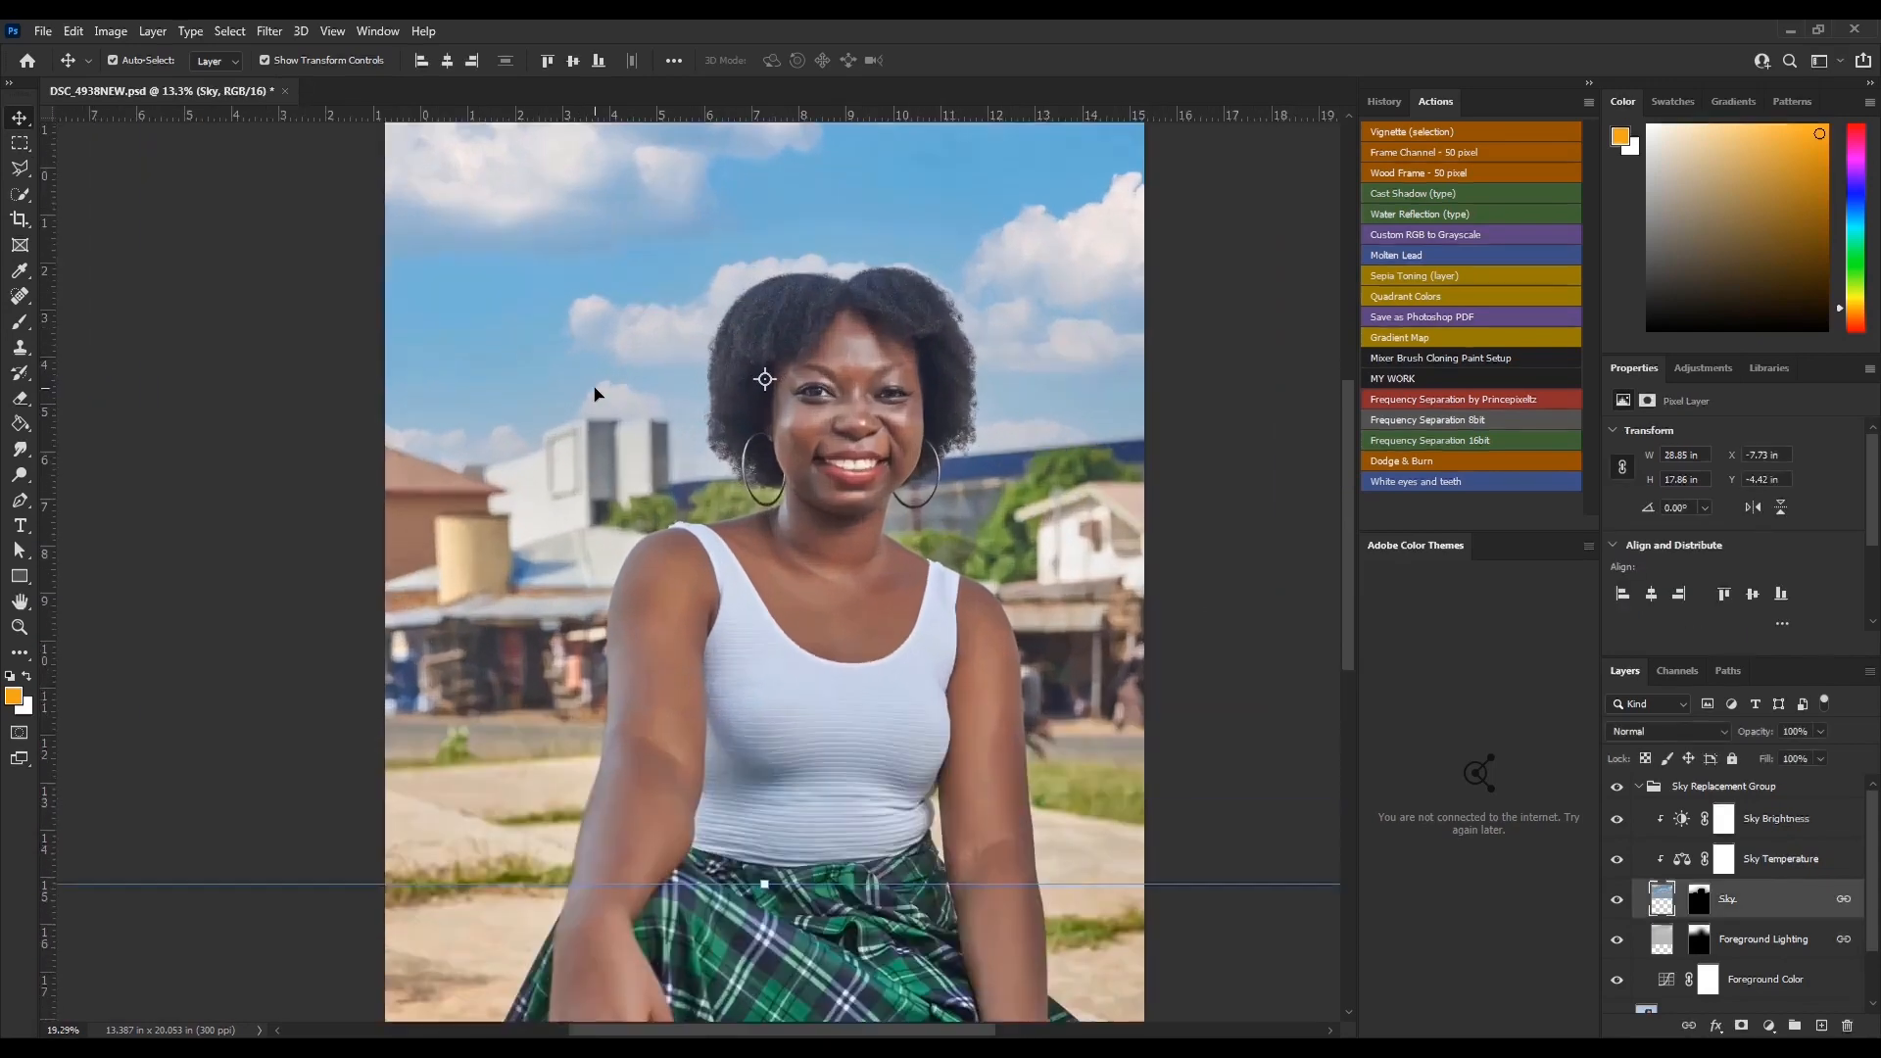
scroll(596, 393, "up", 1)
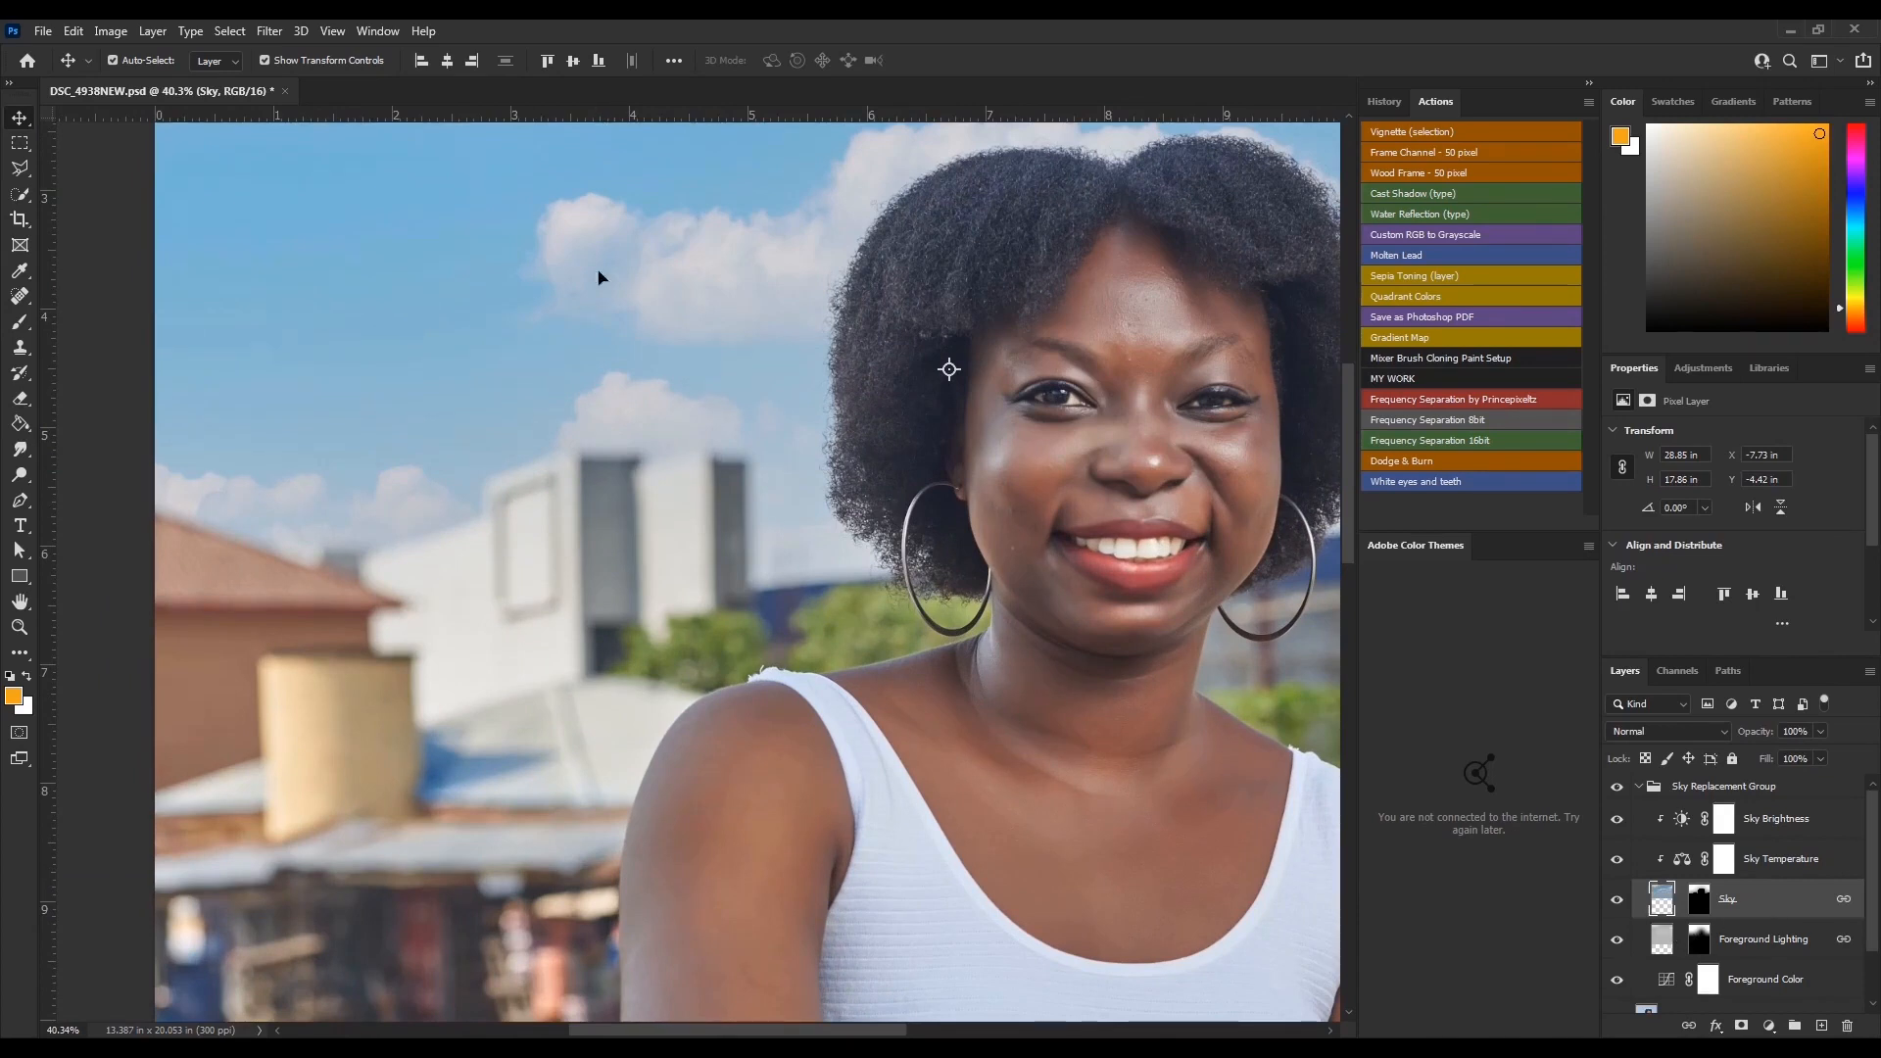
left_click(270, 30)
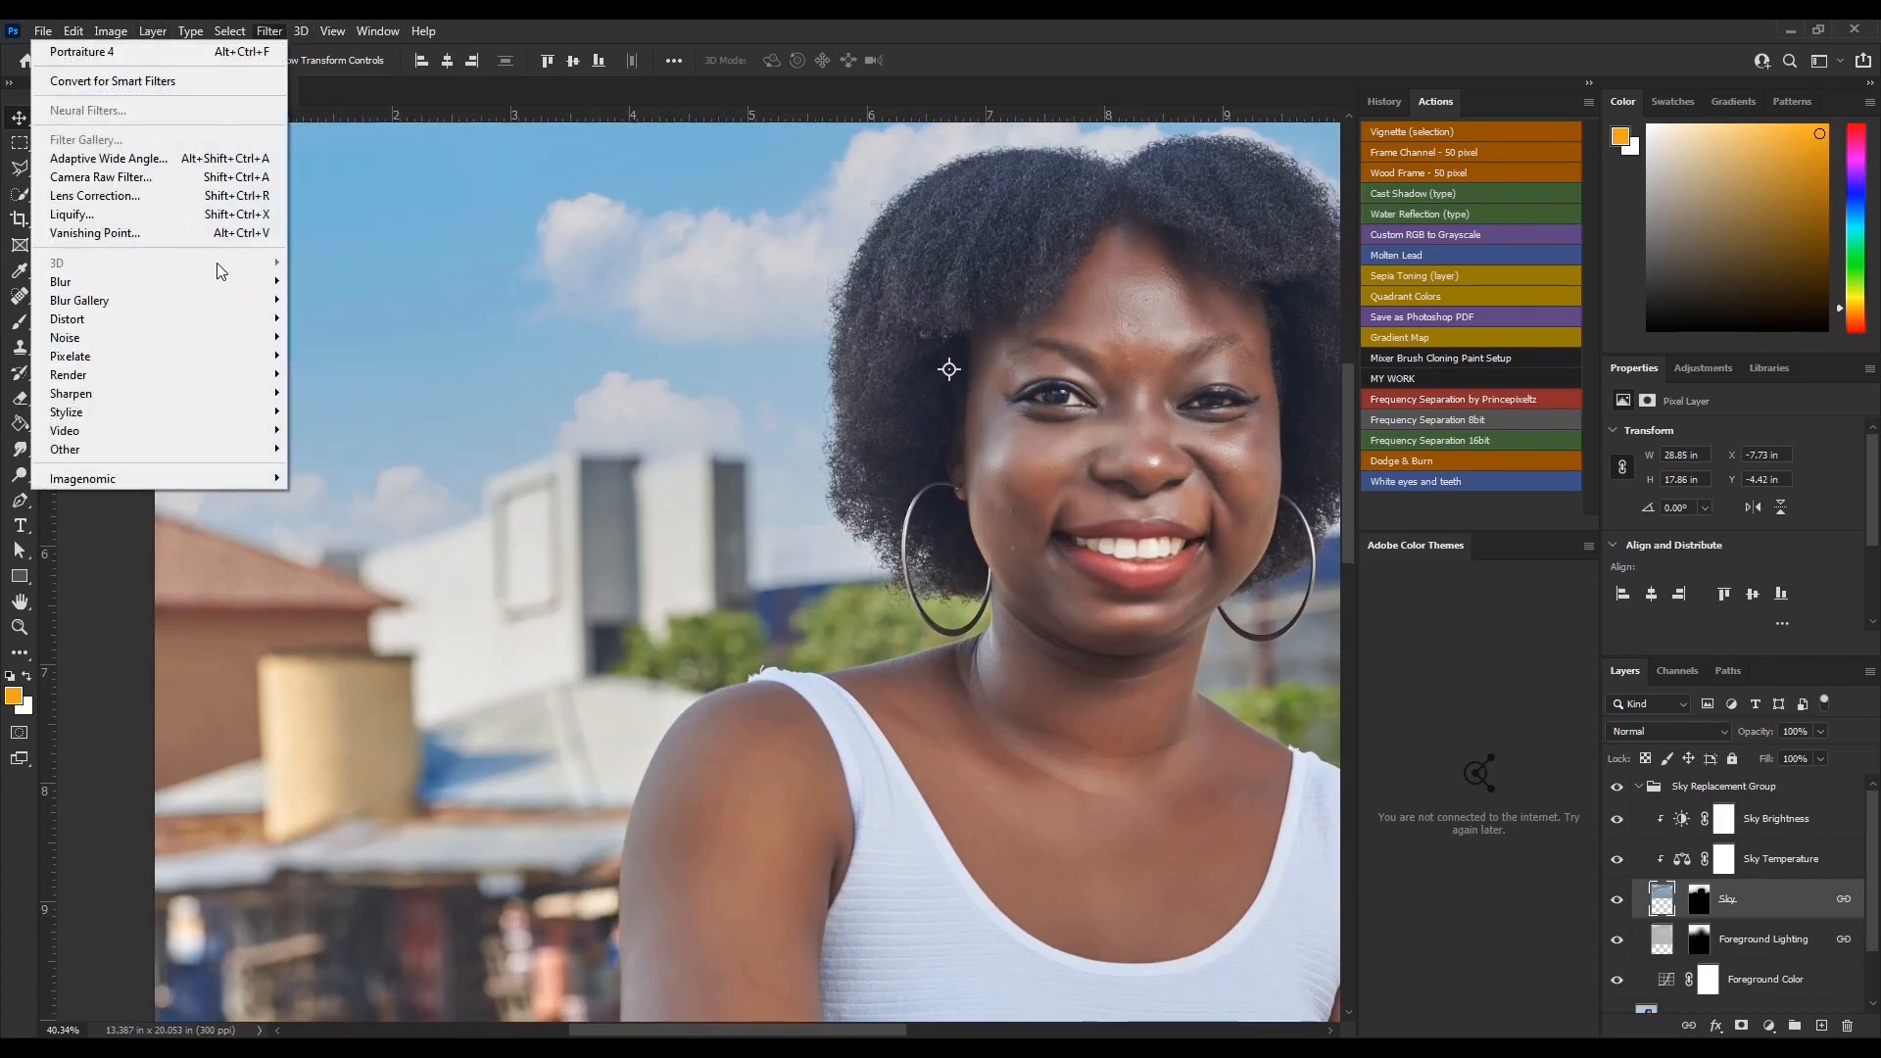
mouse_move(218, 279)
left_click(341, 356)
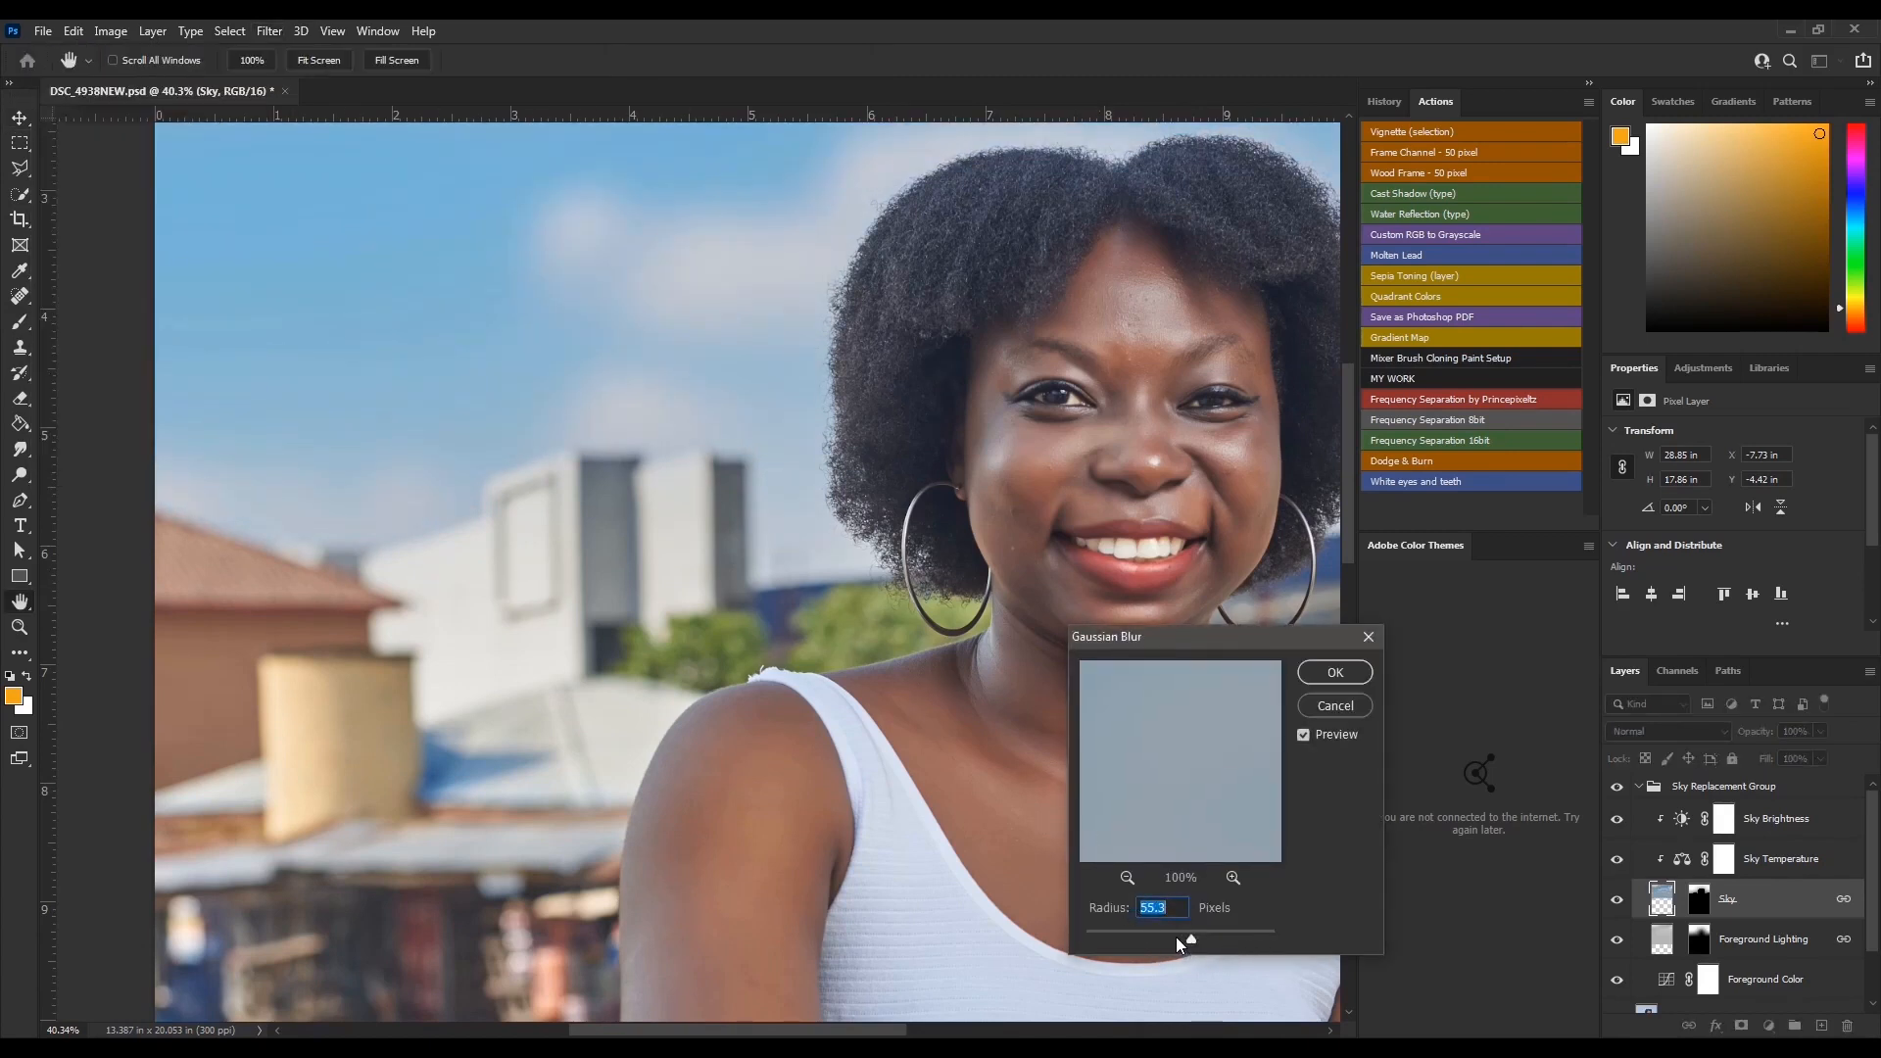
left_click(1348, 674)
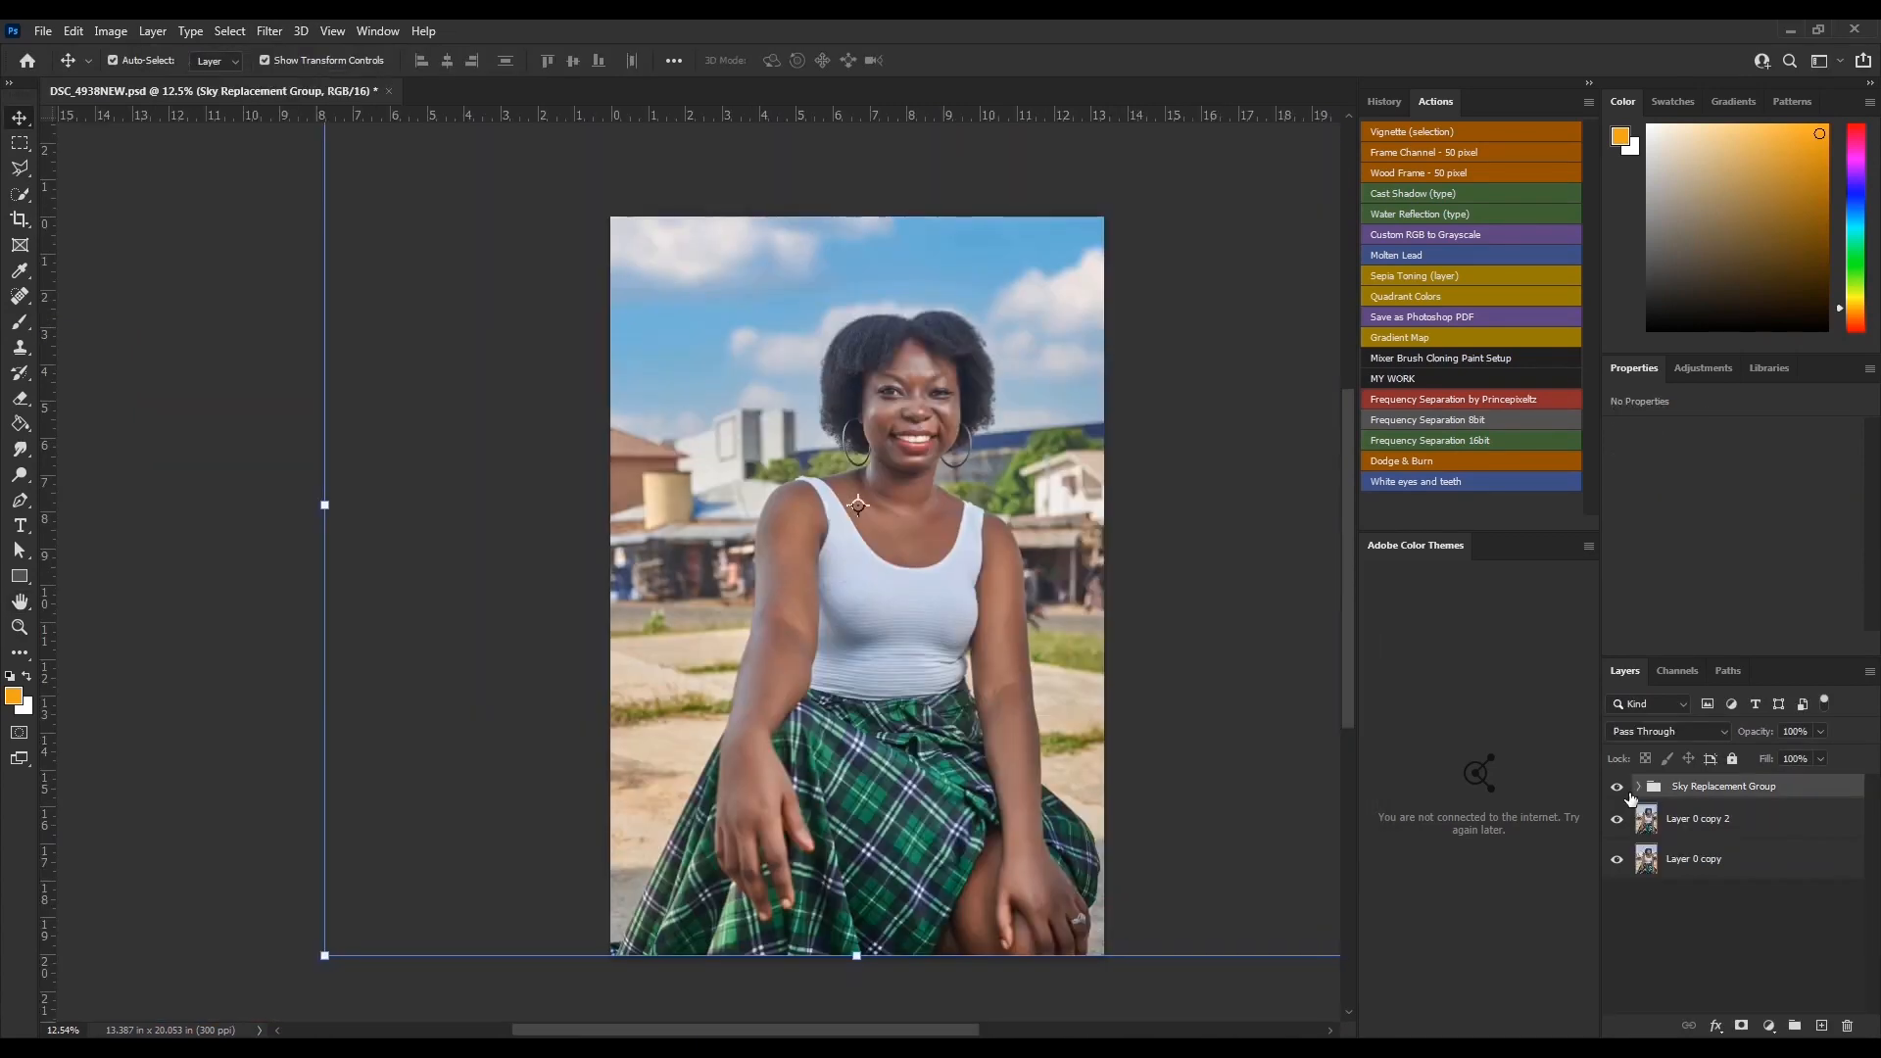
- Expand the Sky Replacement Group, select its Sky layer, and ready the Eraser with a smaller brush
left_click(1637, 787)
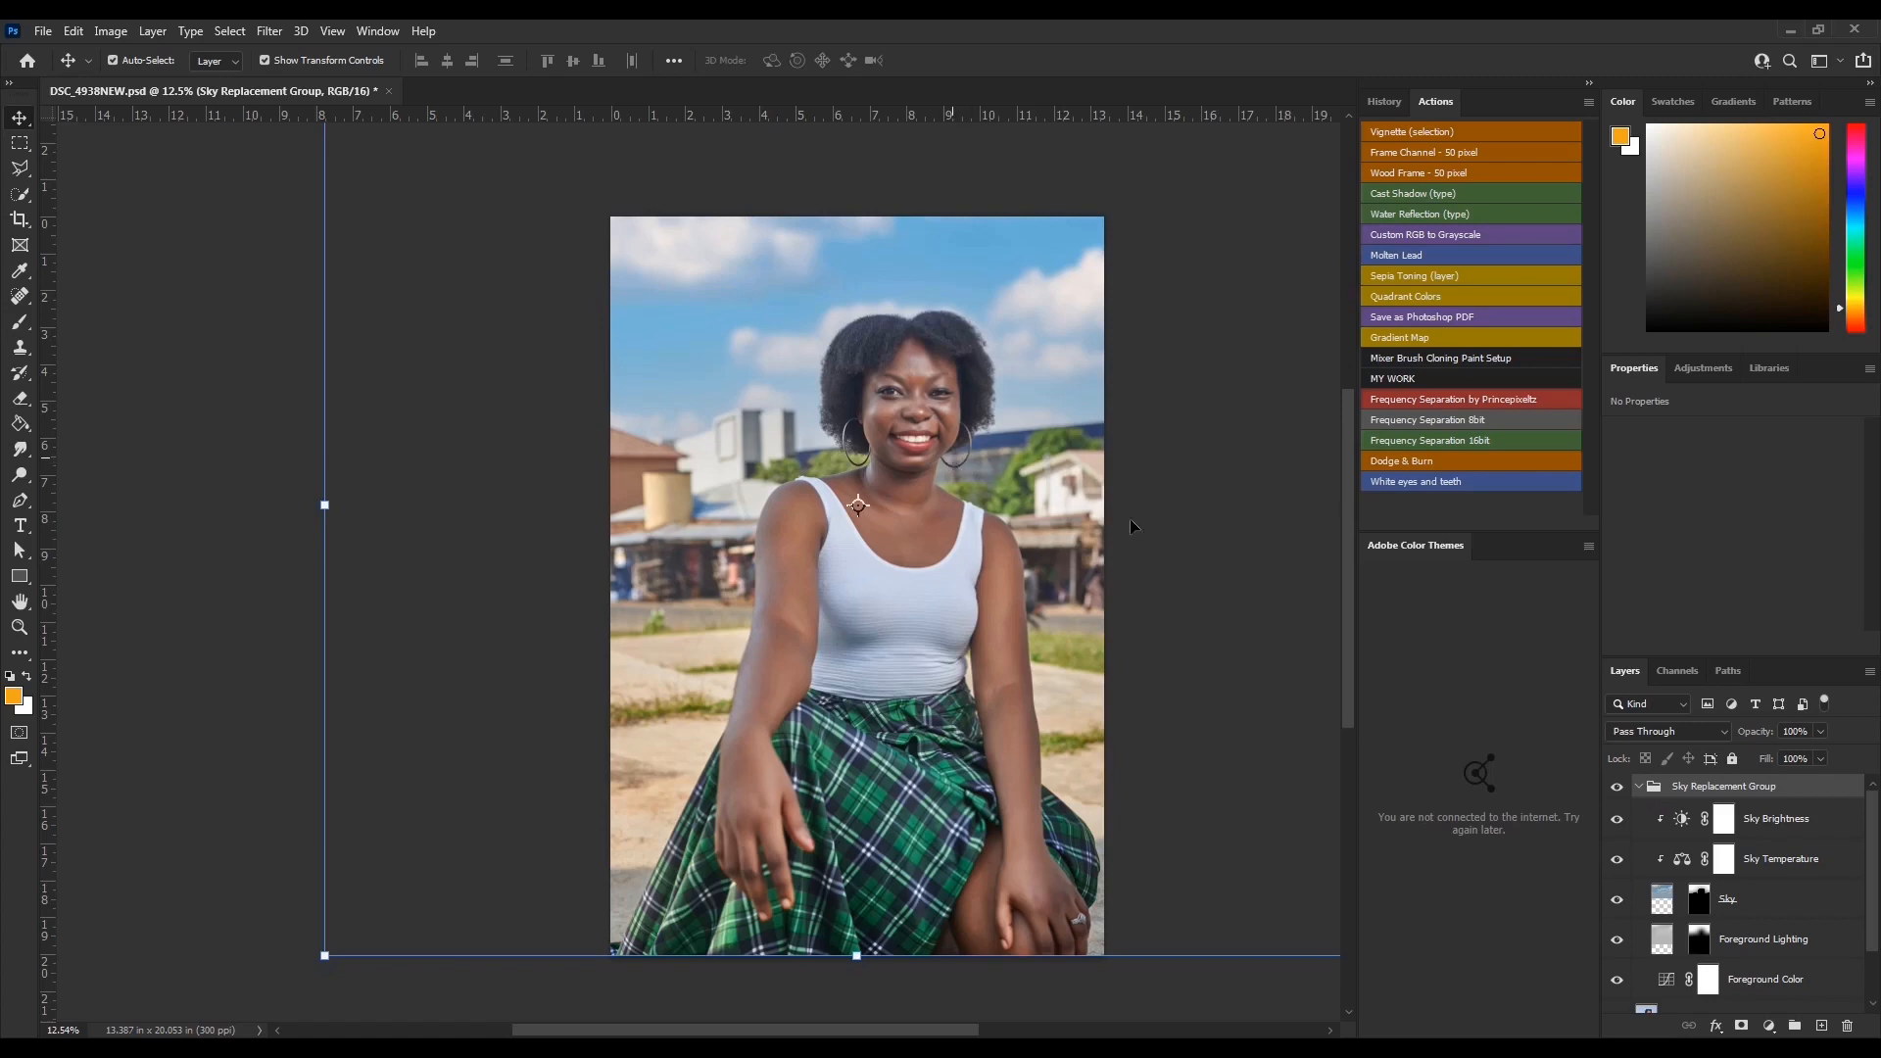
left_click(1752, 900)
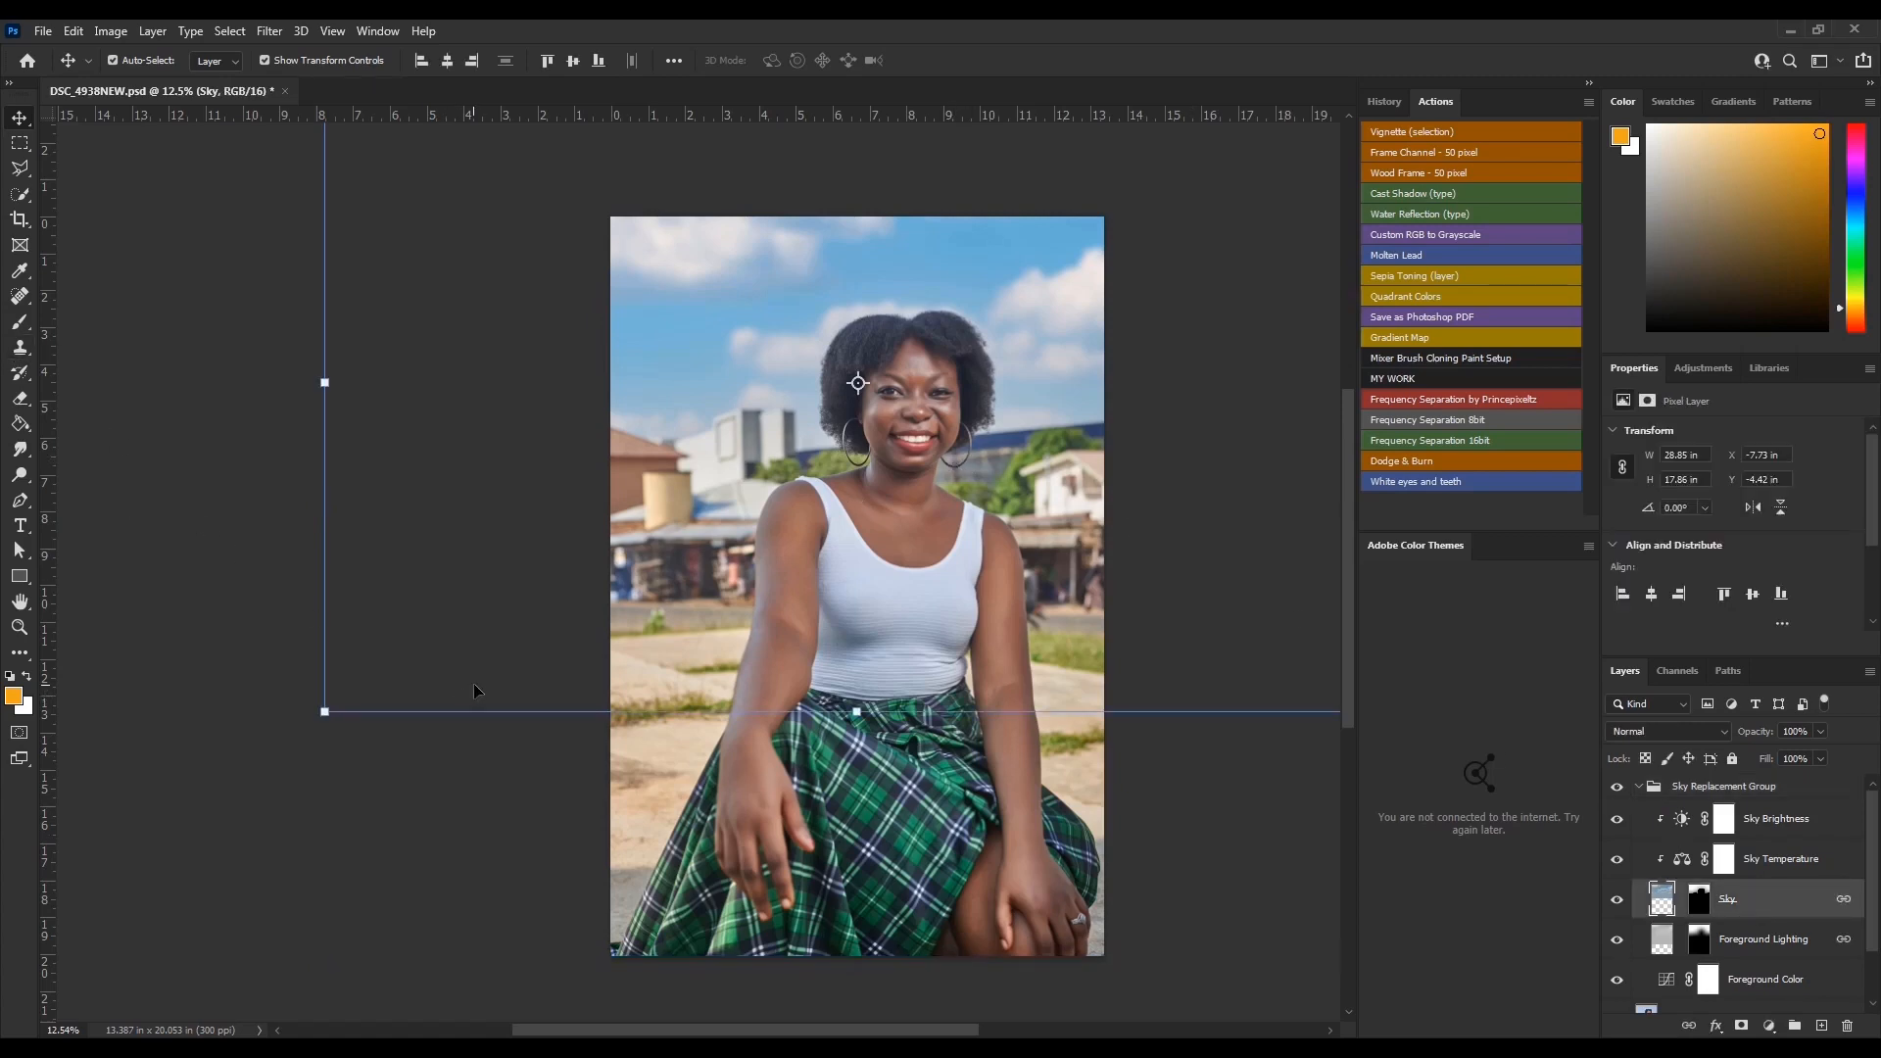
key("e")
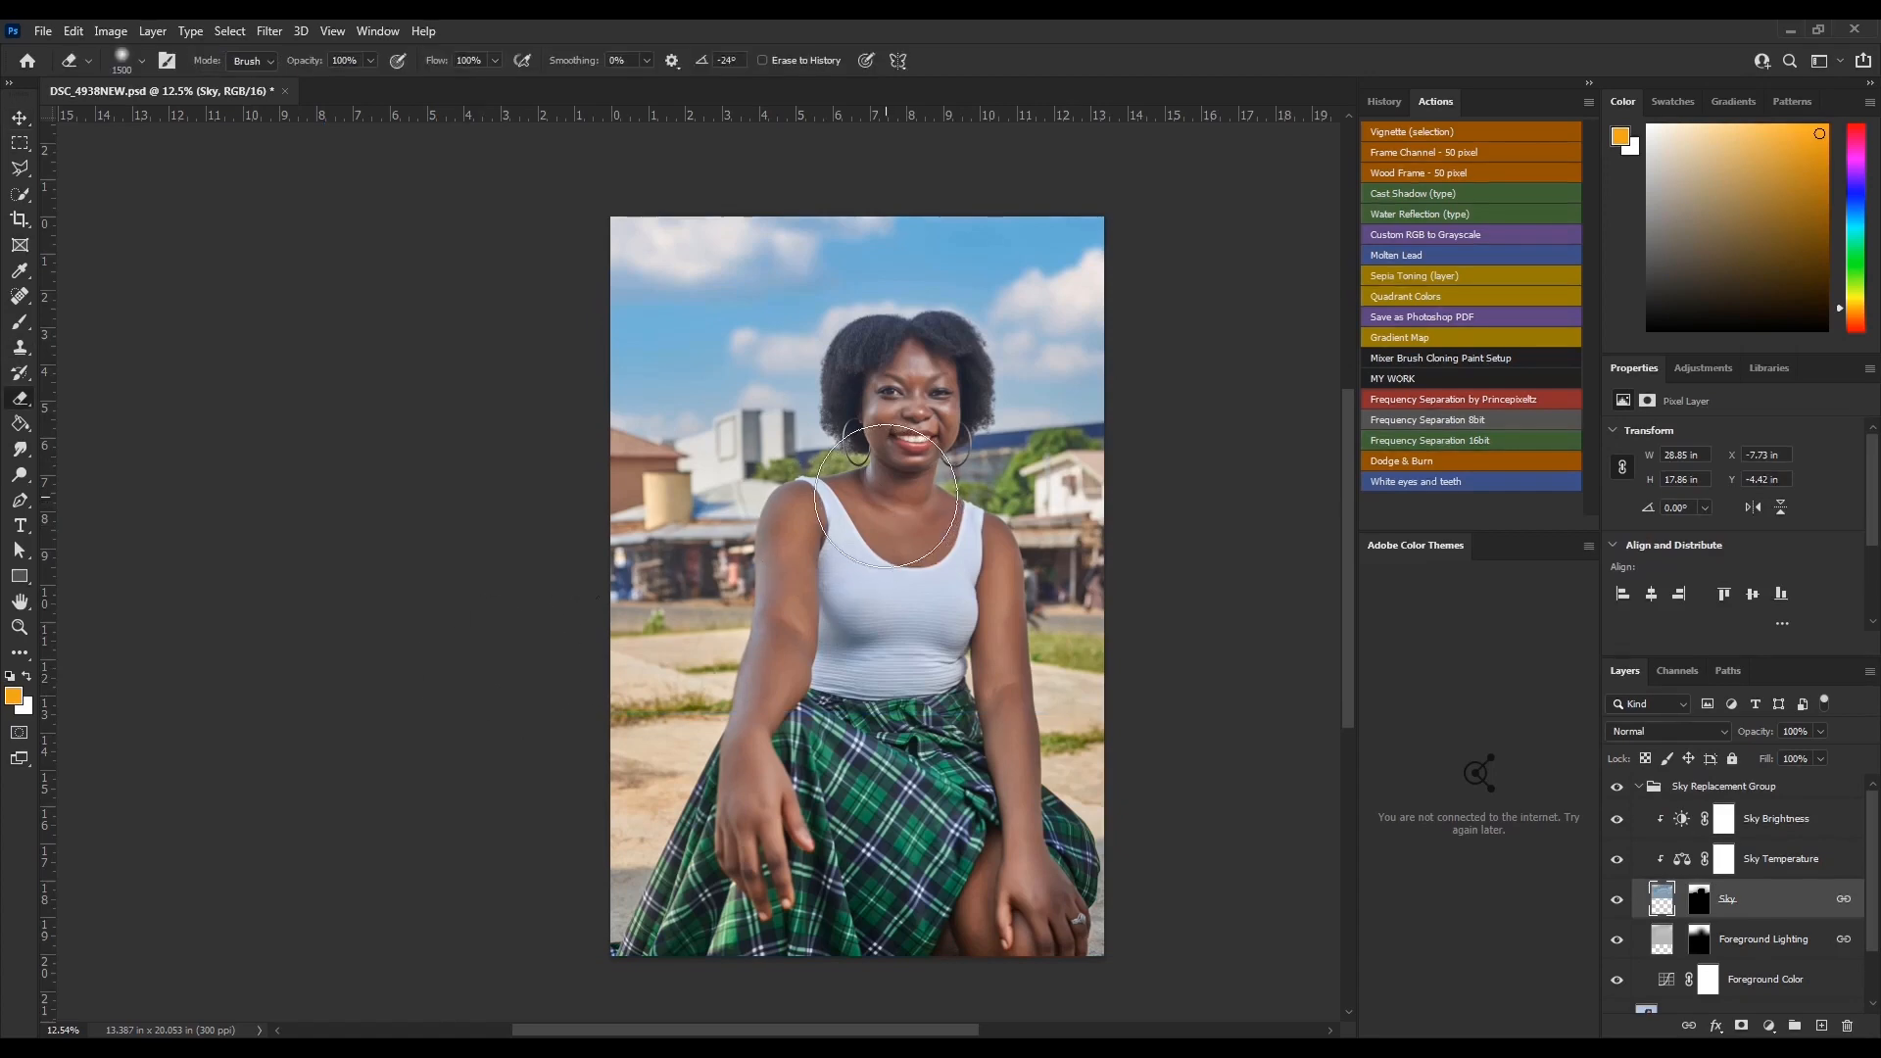
key("bracketleft")
key("bracketleft")
key("bracketleft")
key("bracketleft")
key("bracketleft")
key("bracketleft")
key("bracketleft")
key("bracketleft")
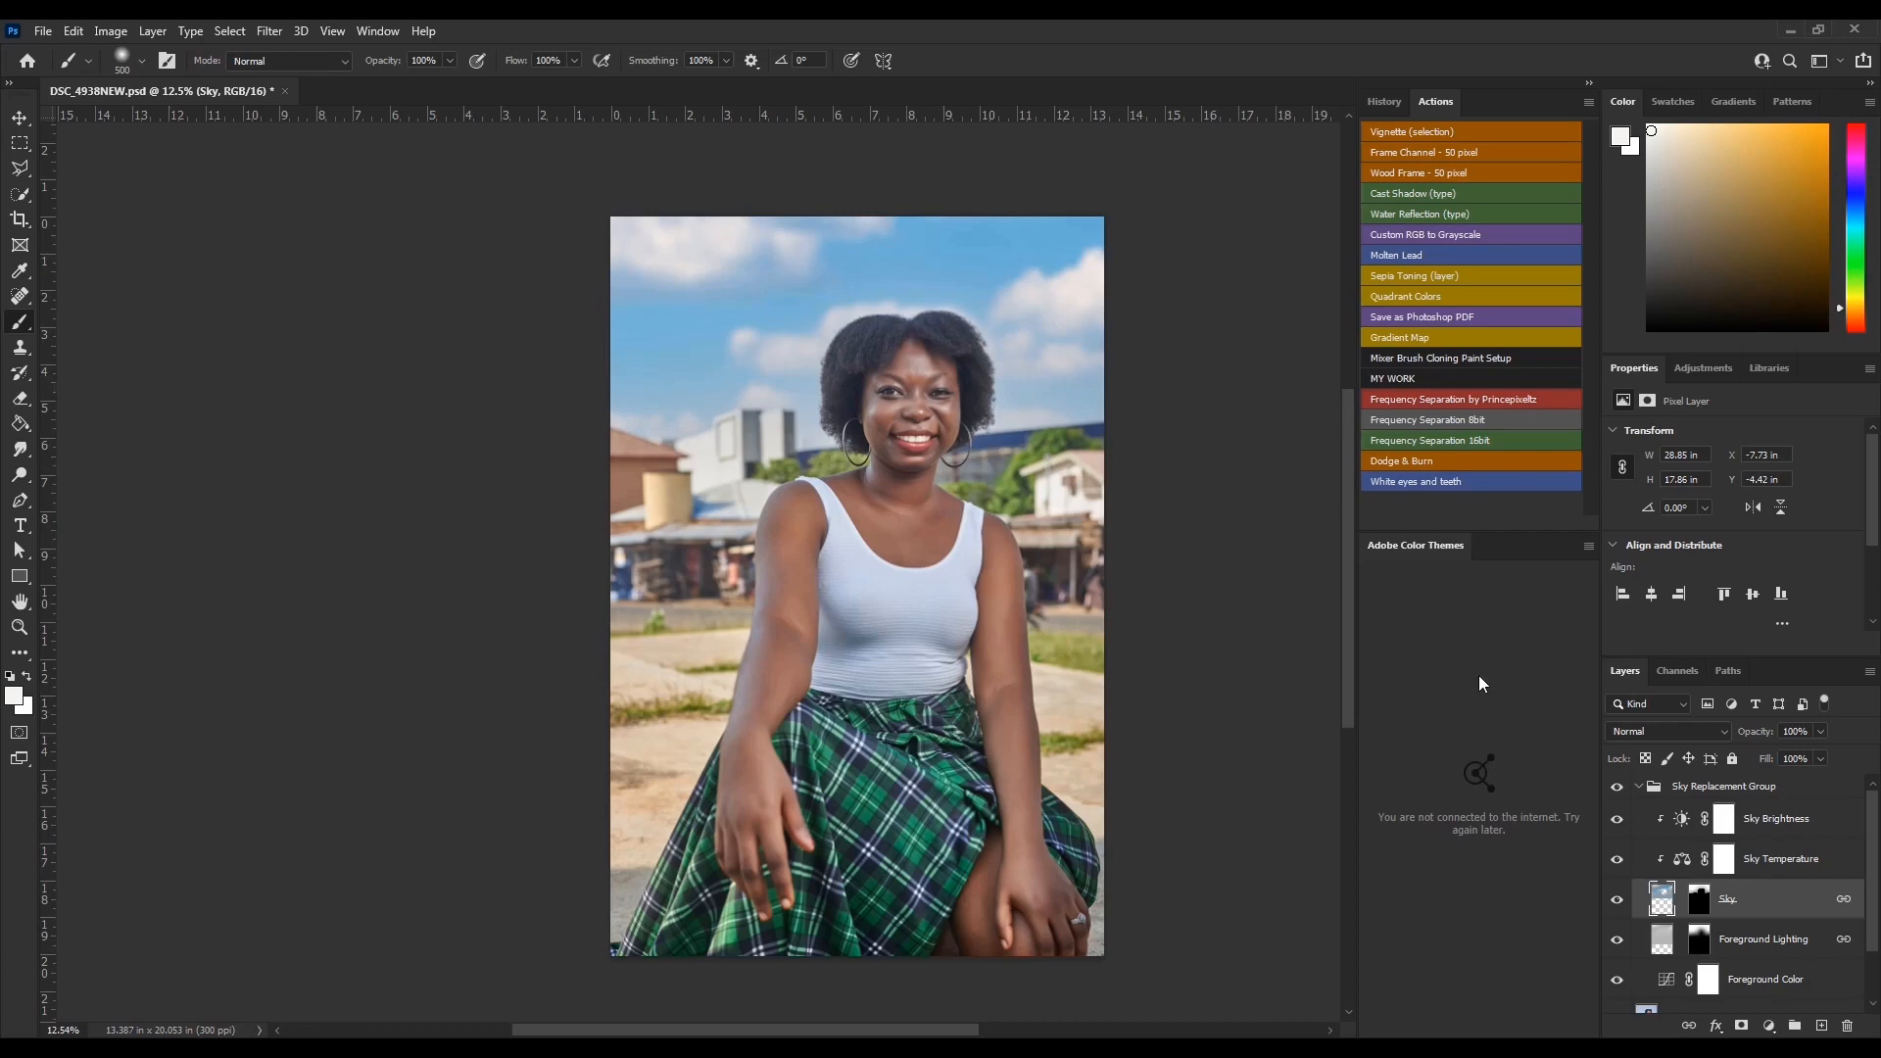
- Collapse the Sky Replacement Group and compare the photo with and without it, leaving the group visible
left_click(1635, 788)
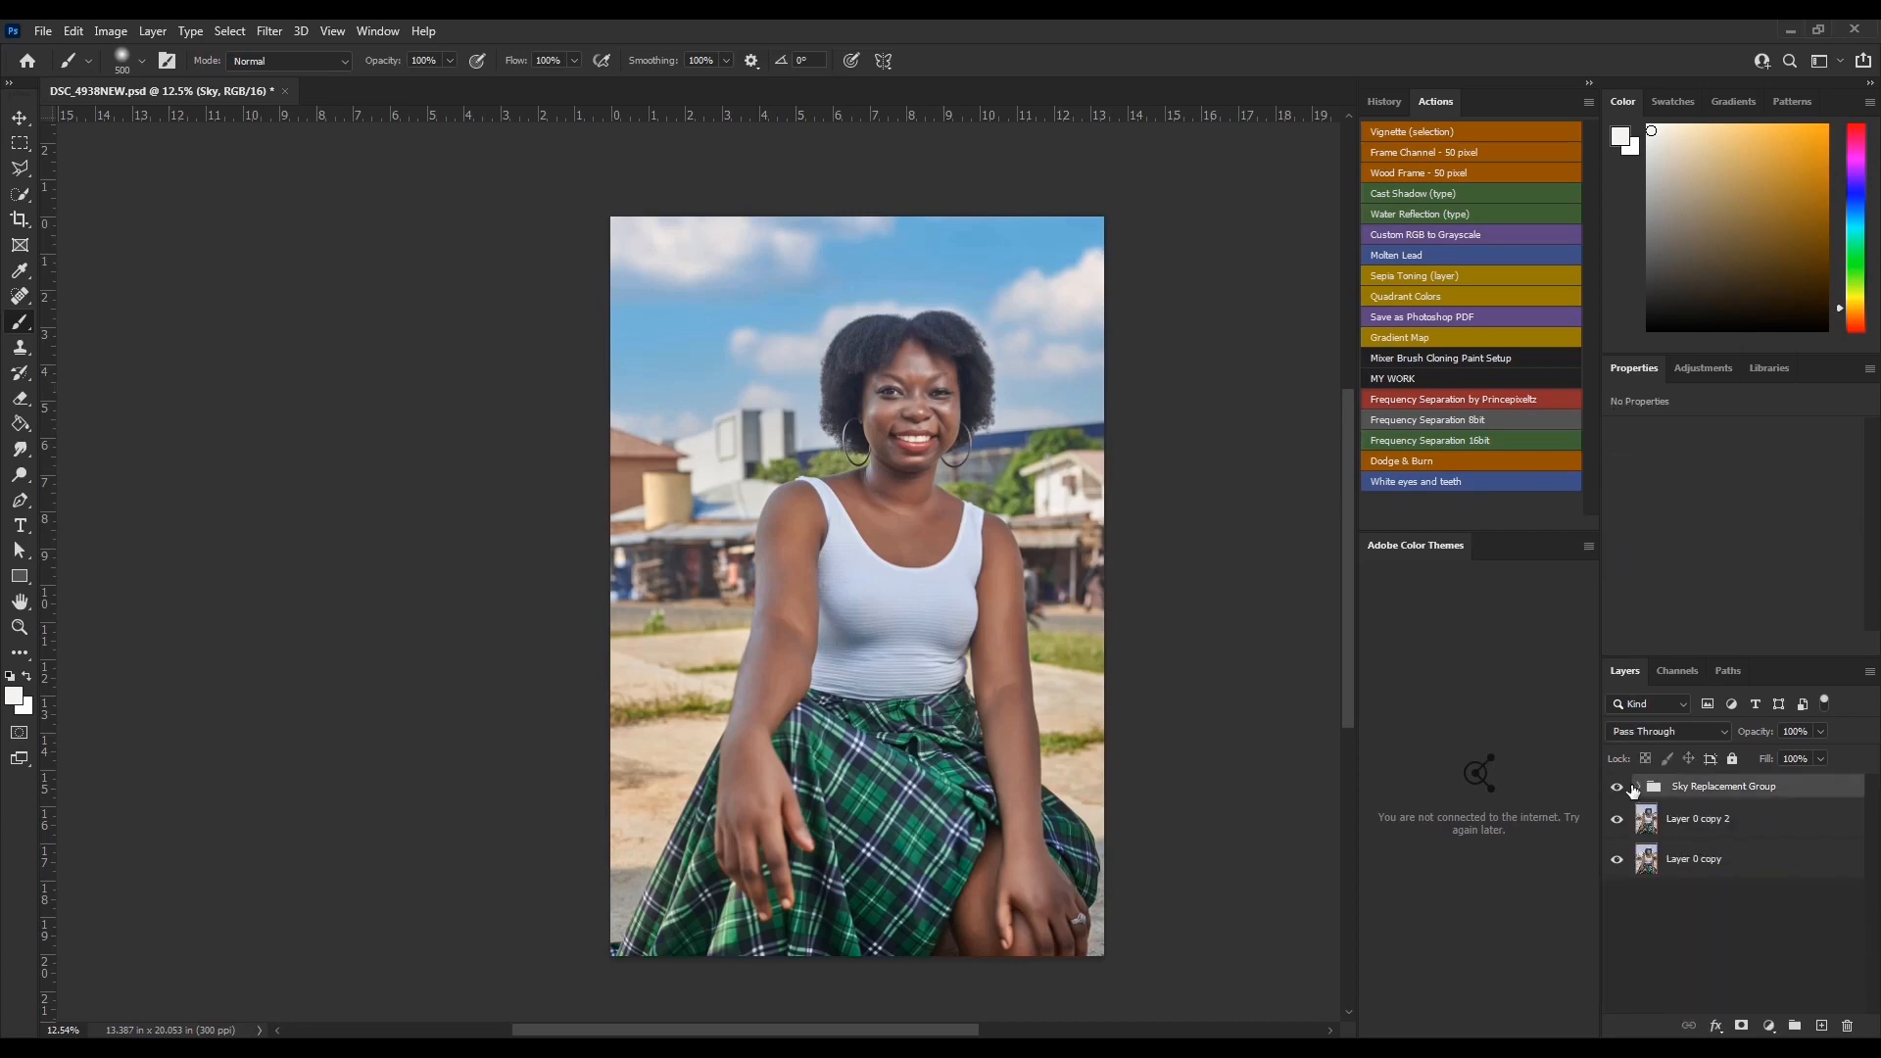
left_click(1616, 788)
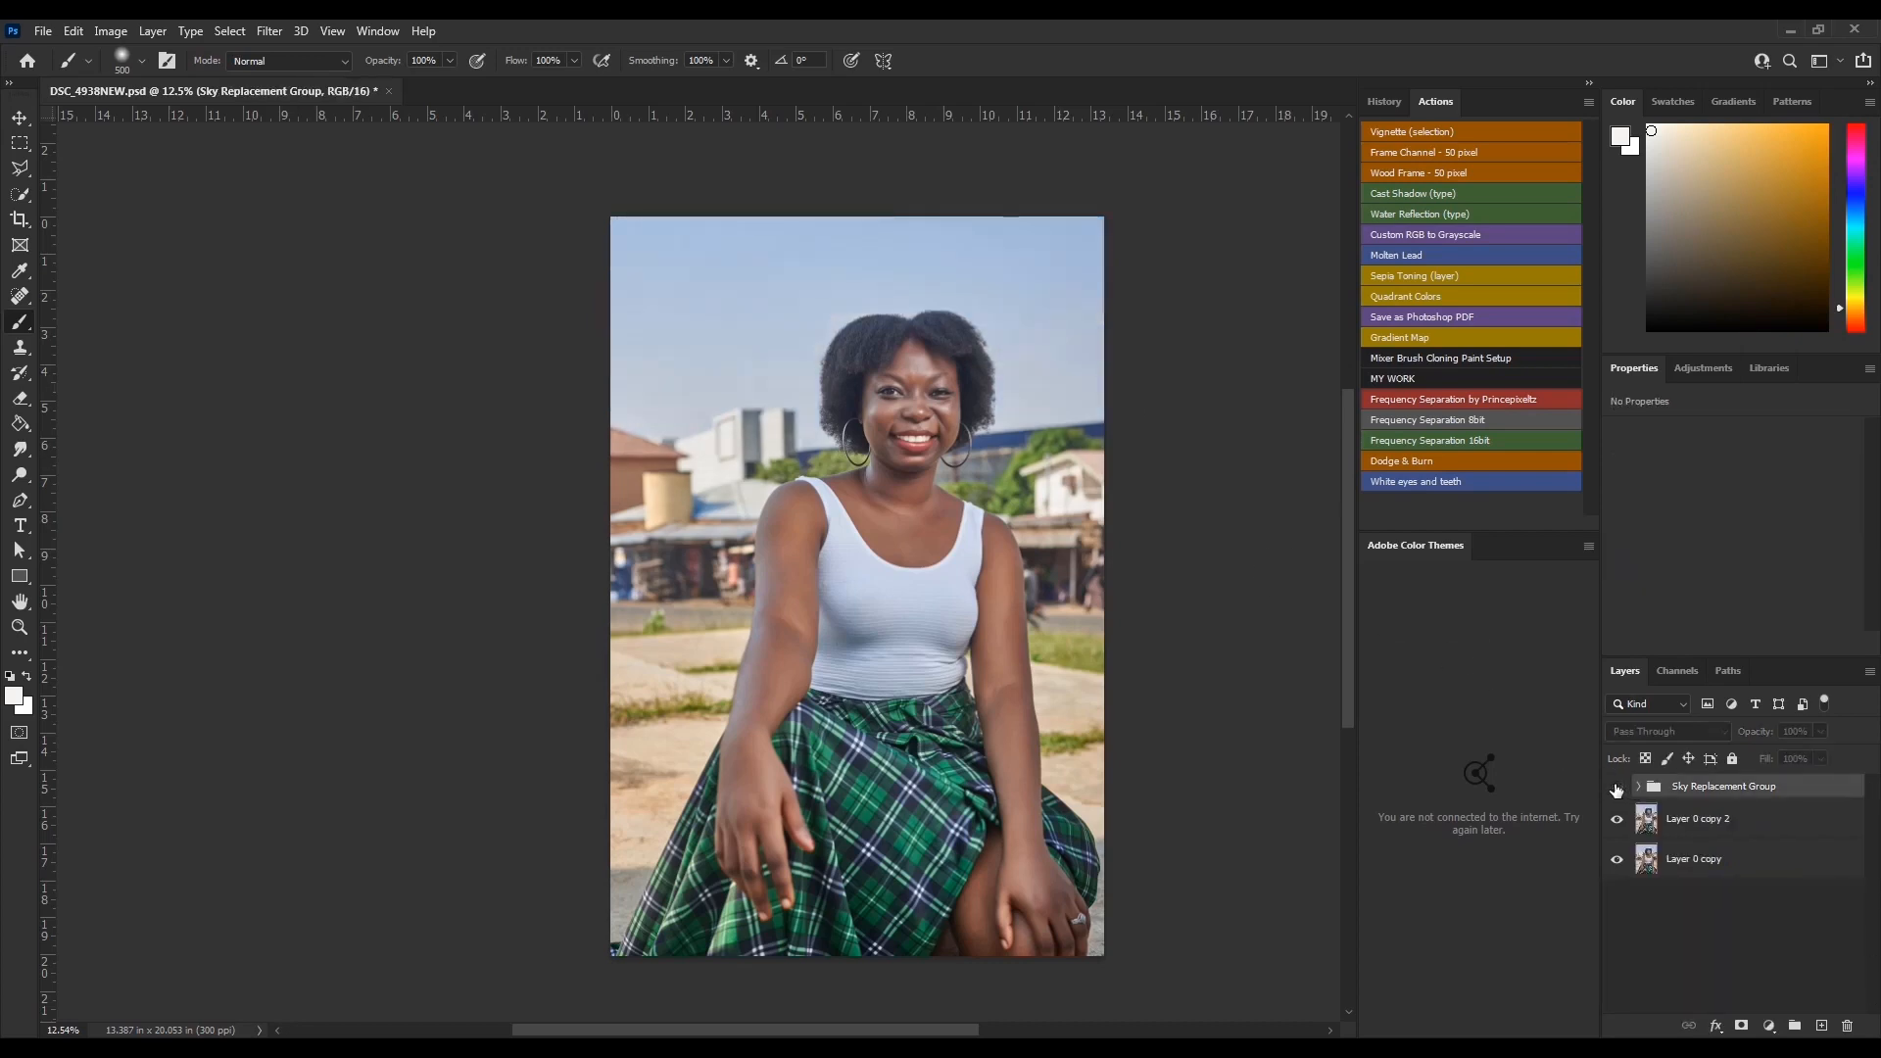
left_click(1617, 788)
left_click(1617, 788)
left_click(1617, 787)
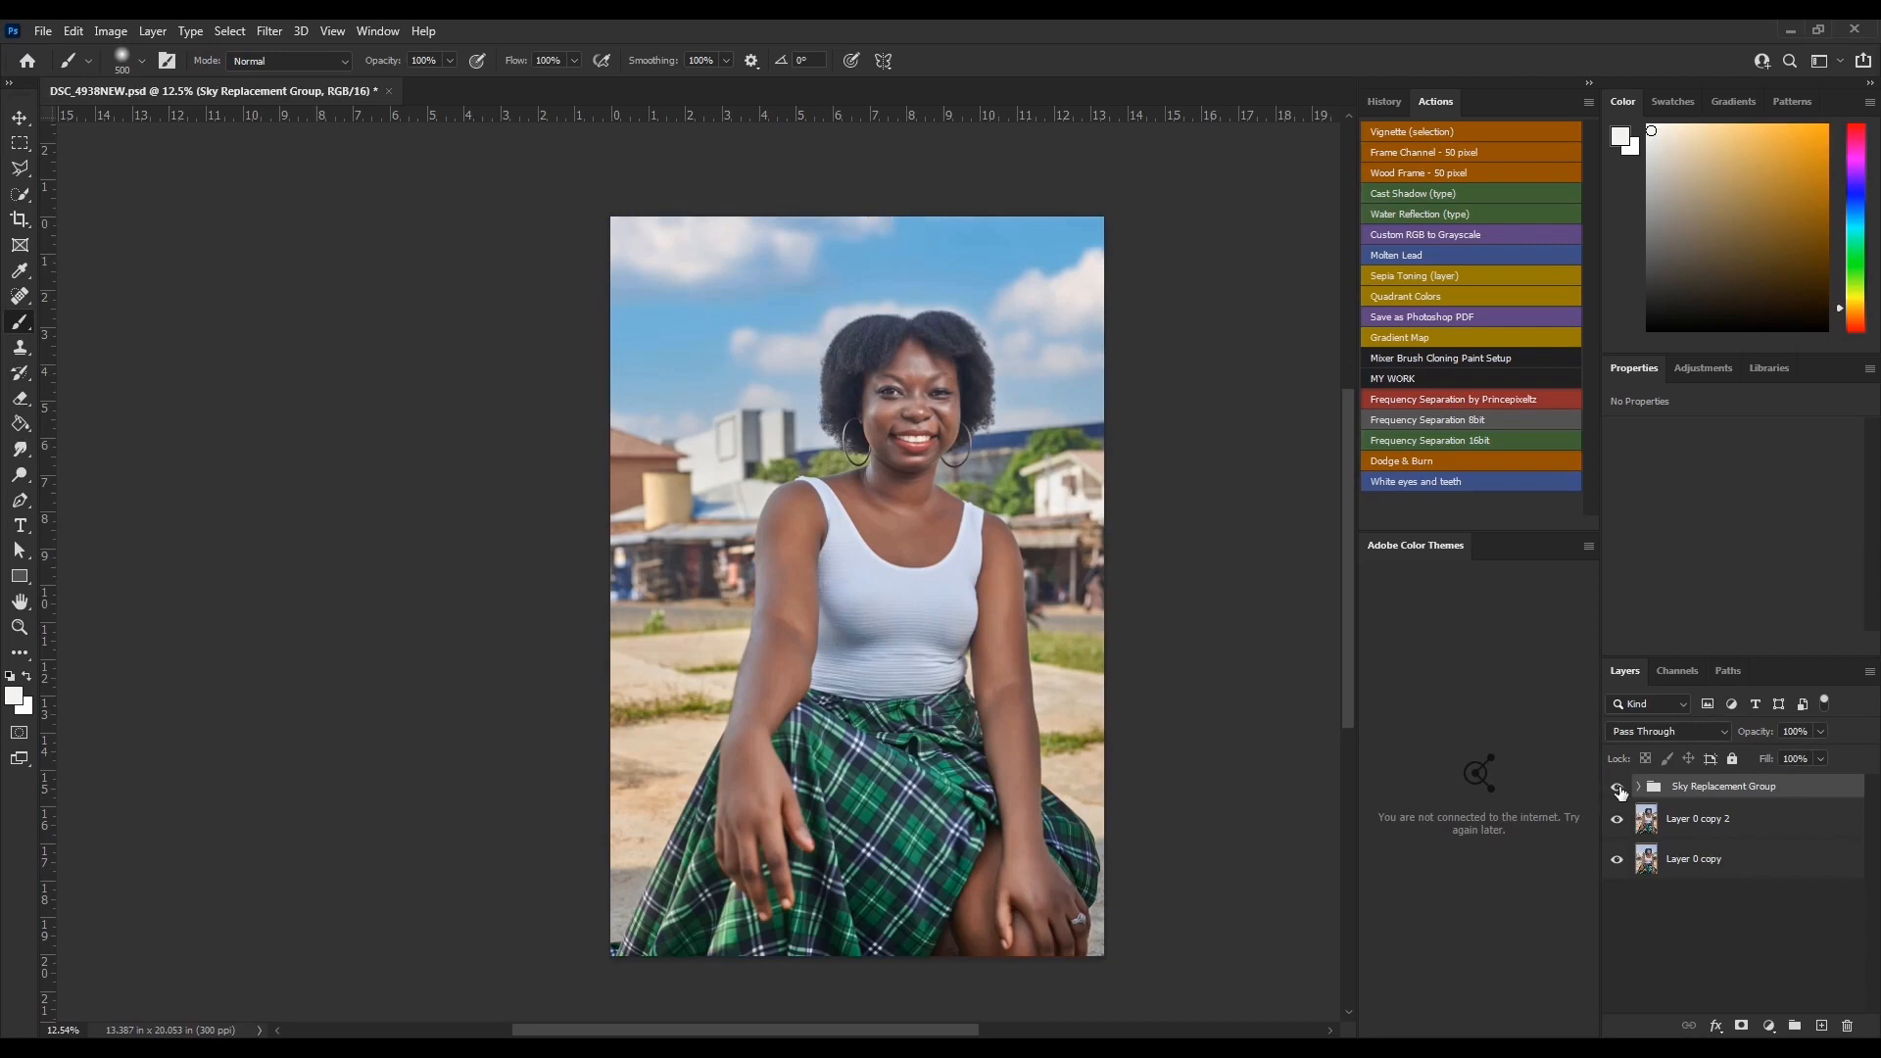
left_click(1619, 790)
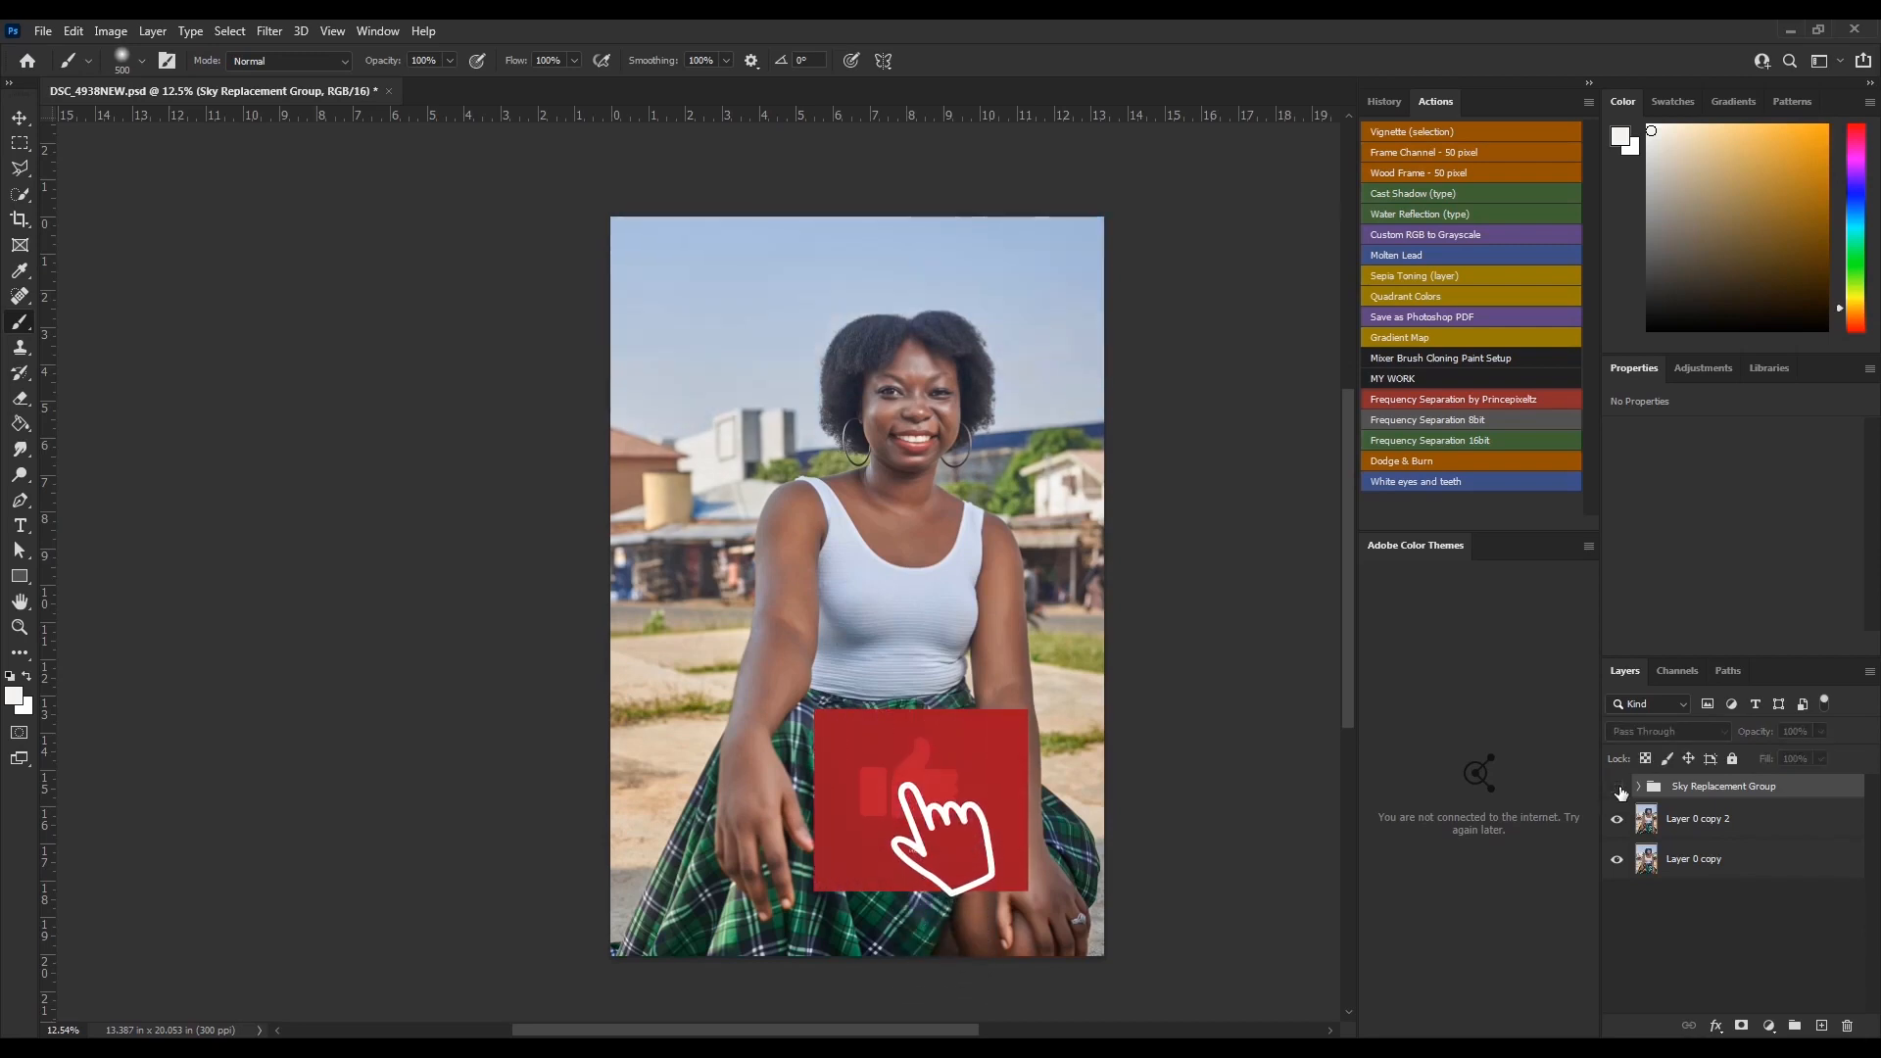
left_click(1617, 789)
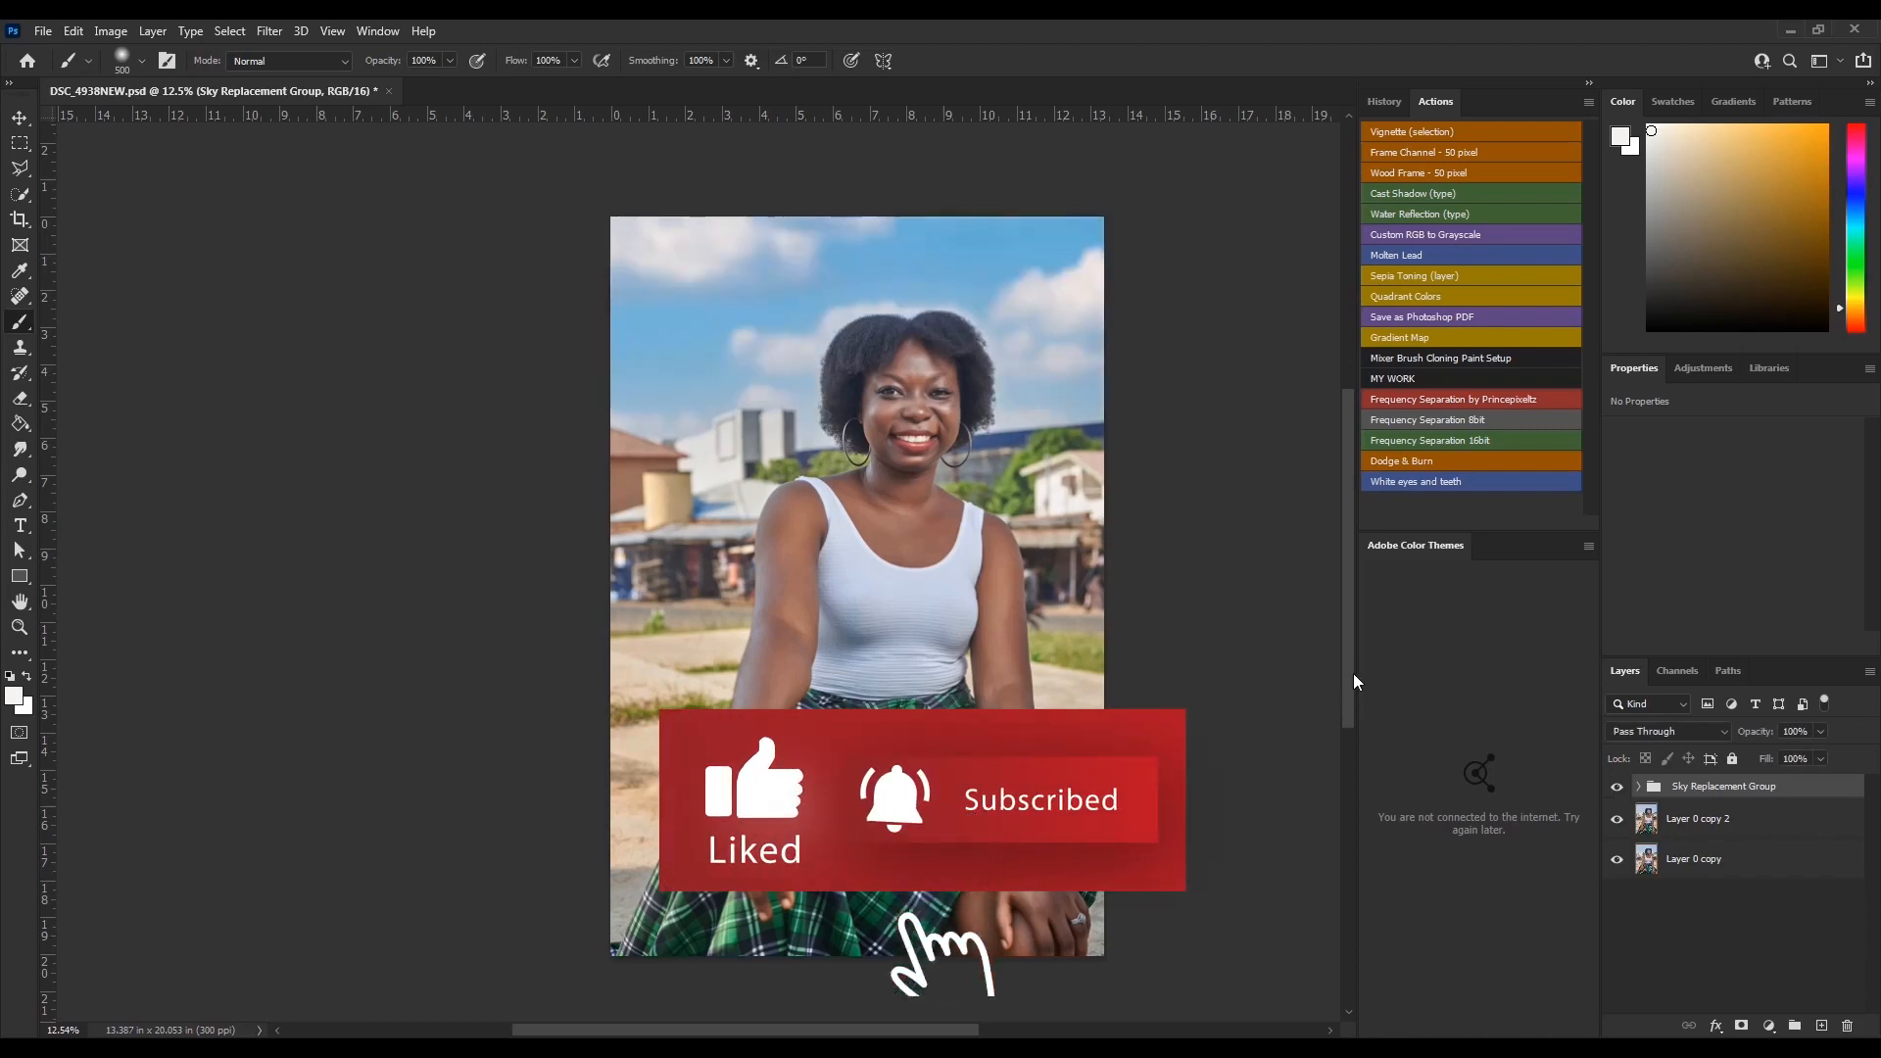